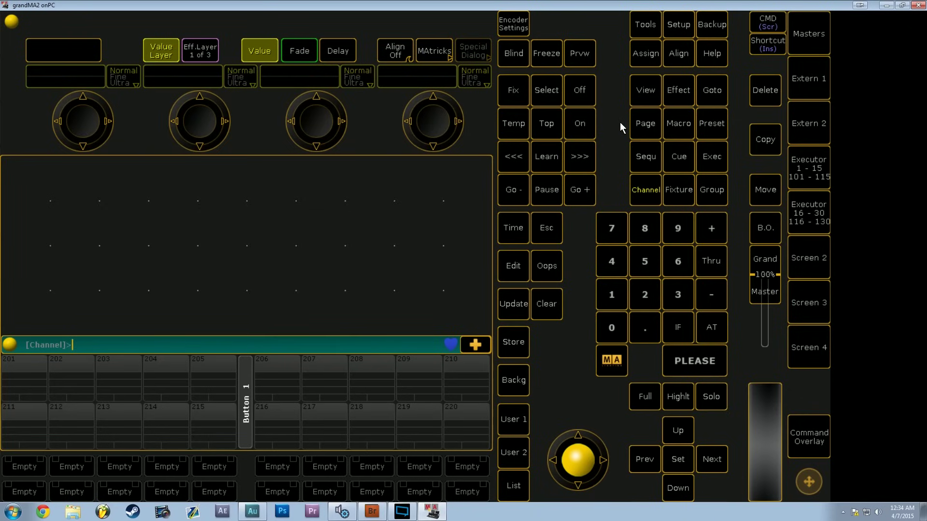
- From Setup, open the Patch & Fixture Schedule and add an empty layer called 'Ground 1'
left_click(674, 26)
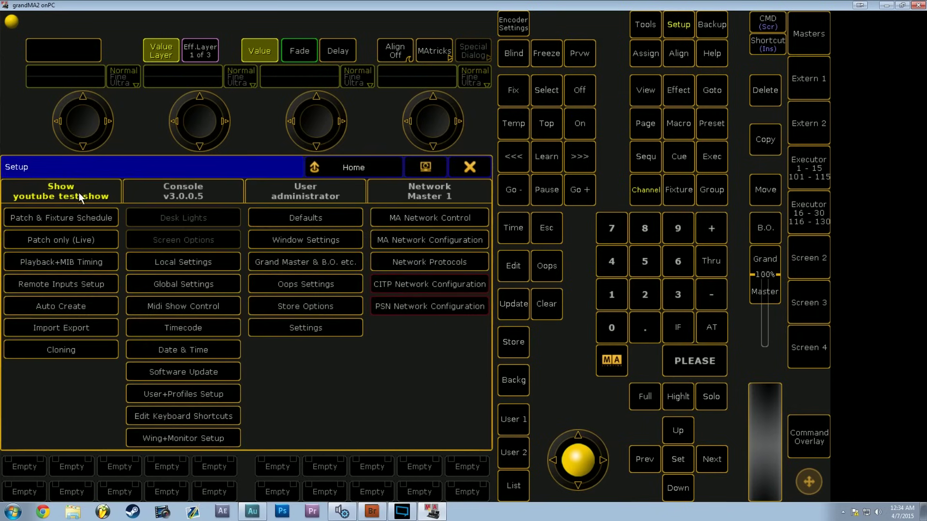
left_click(78, 218)
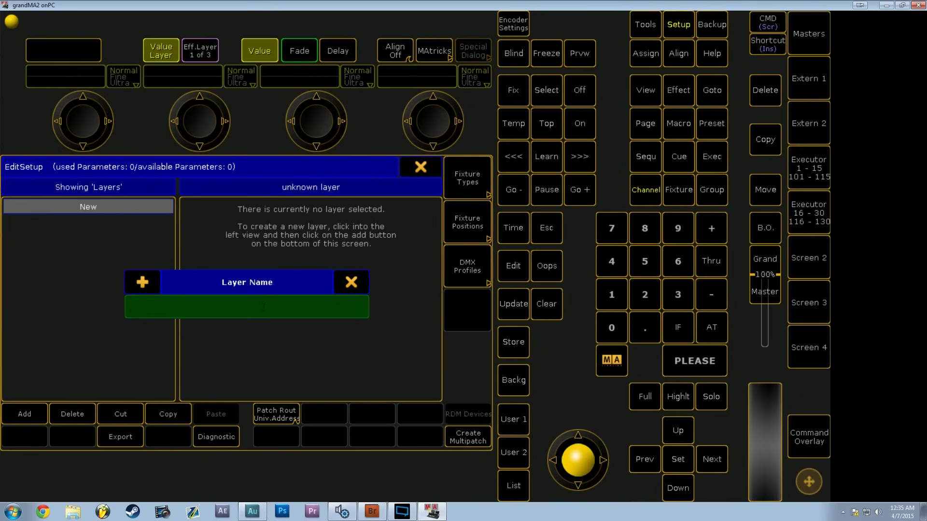
type("Ground 11")
key("Return")
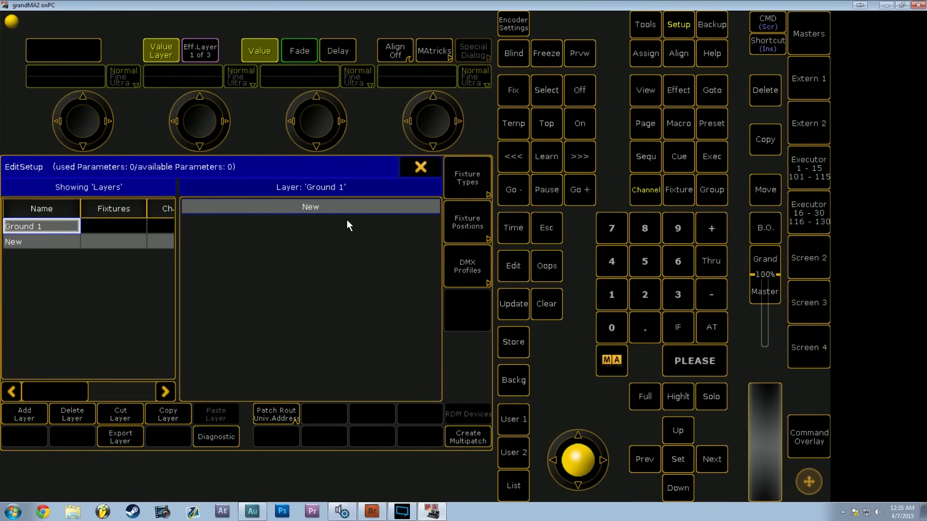
left_click(310, 208)
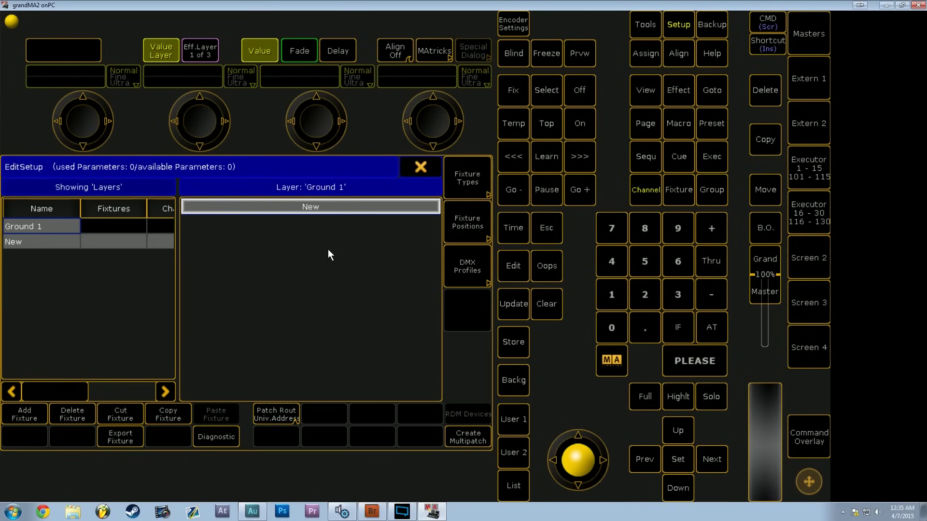
- Import the Mac Viper Performance 16 bit type from the library, filtering by Martin and Viper
left_click(33, 417)
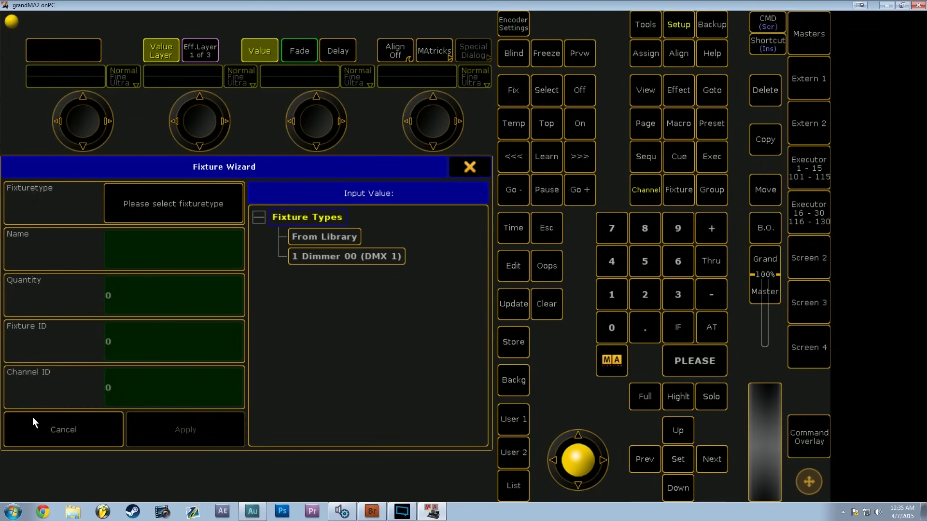
left_click(332, 236)
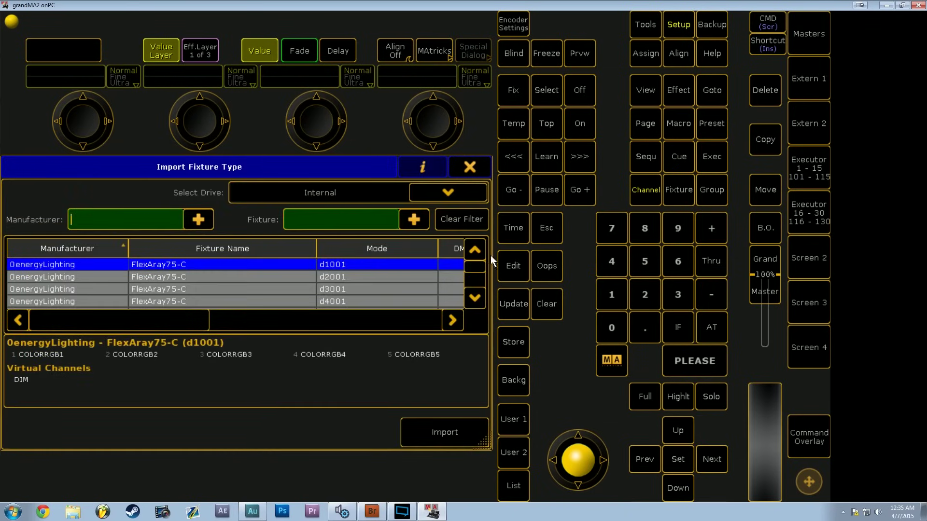
left_click(430, 170)
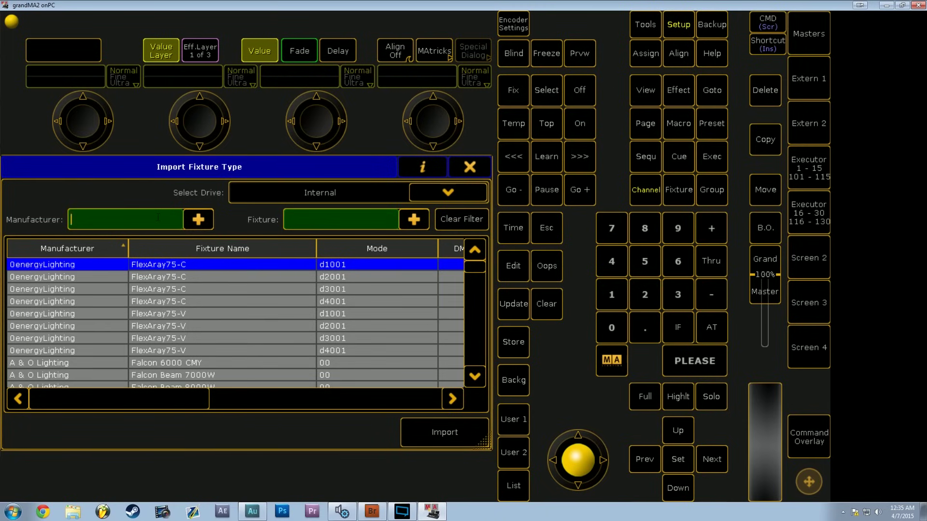
type("Martin")
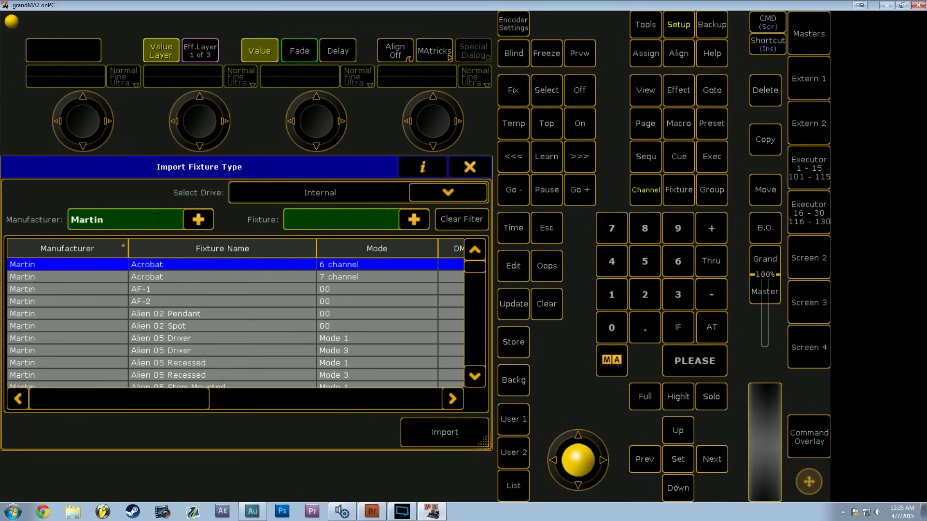
key("Tab")
type("Viper")
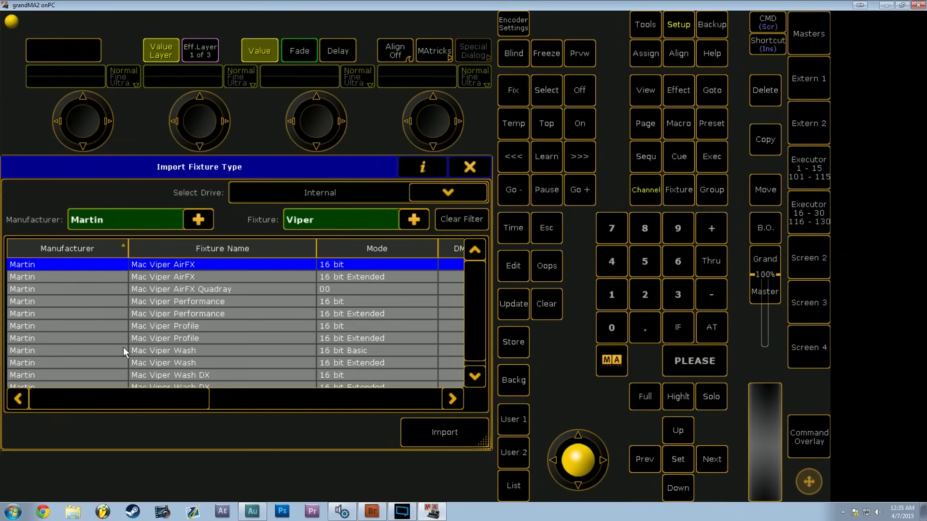
scroll(475, 318, "down", 1)
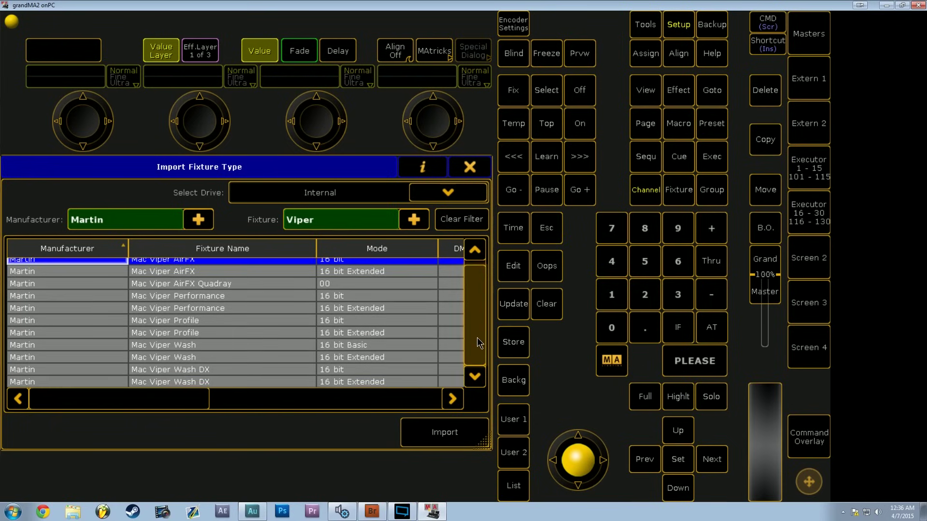
scroll(477, 338, "up", 1)
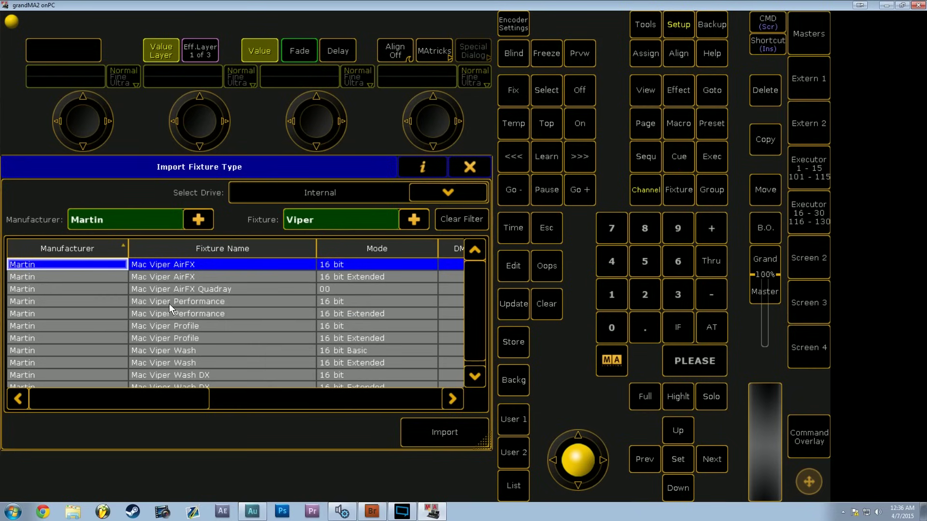
left_click(193, 301)
left_click_drag(173, 398, 248, 392)
left_click(439, 431)
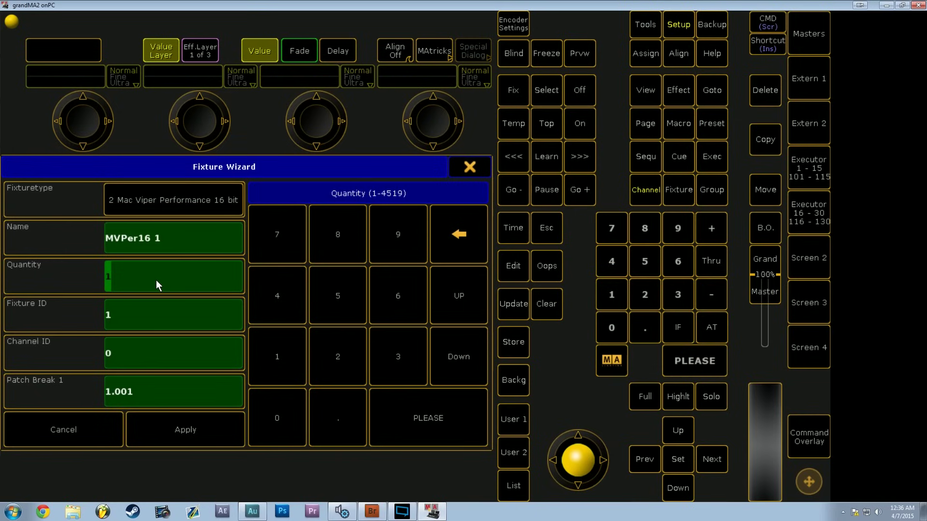
- In the Fixture Wizard, name the fixtures 'Viper 1' and set the quantity to 8
left_click(42, 245)
type("Vipers")
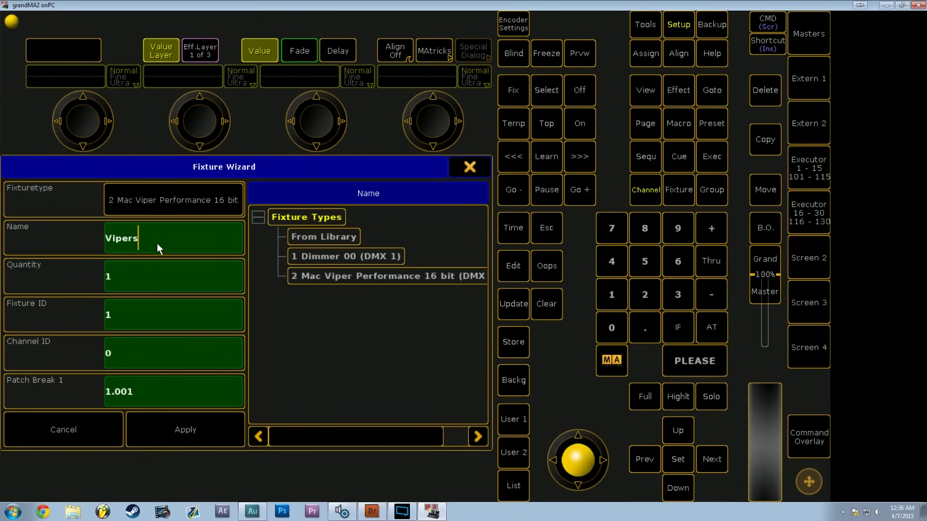
key("BackSpace")
type("1")
left_click(90, 279)
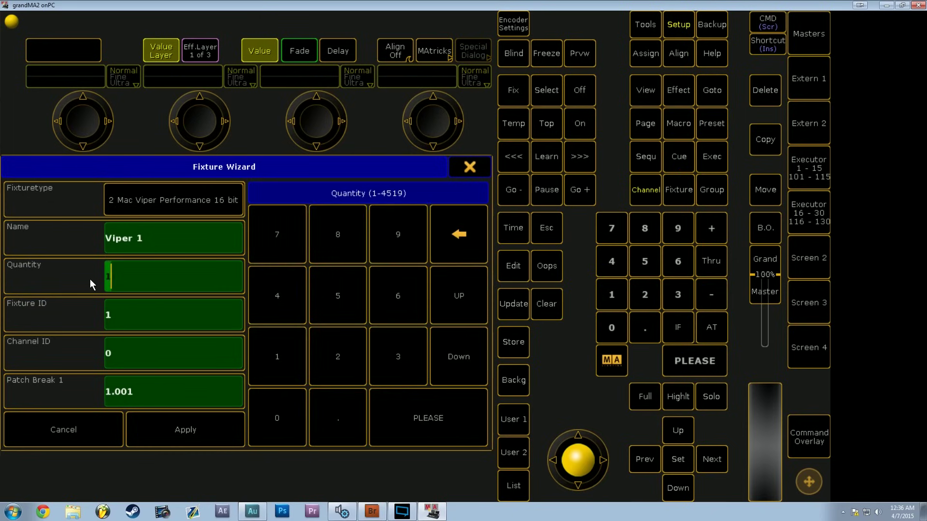
type("8")
- Start the fixture and channel IDs at 101, apply the patch, and leave the setup
left_click(142, 312)
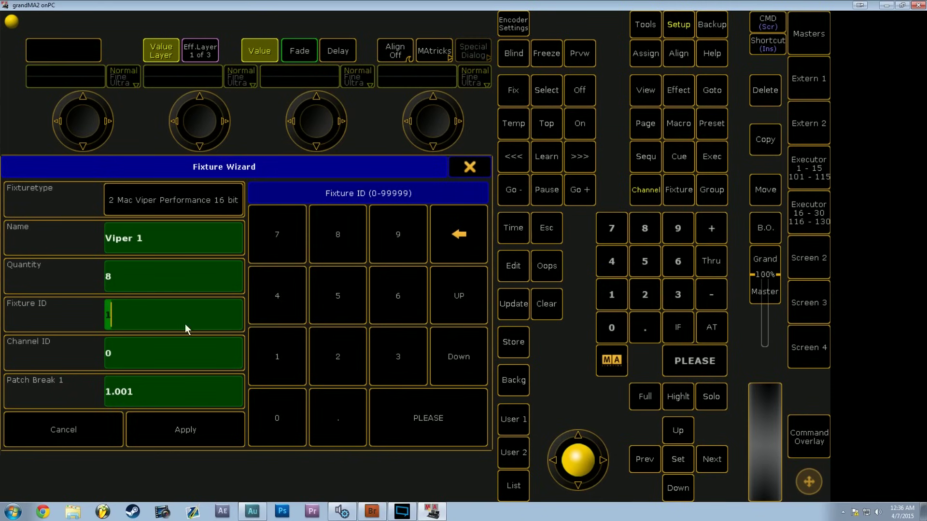
type("101")
left_click(149, 350)
key("BackSpace")
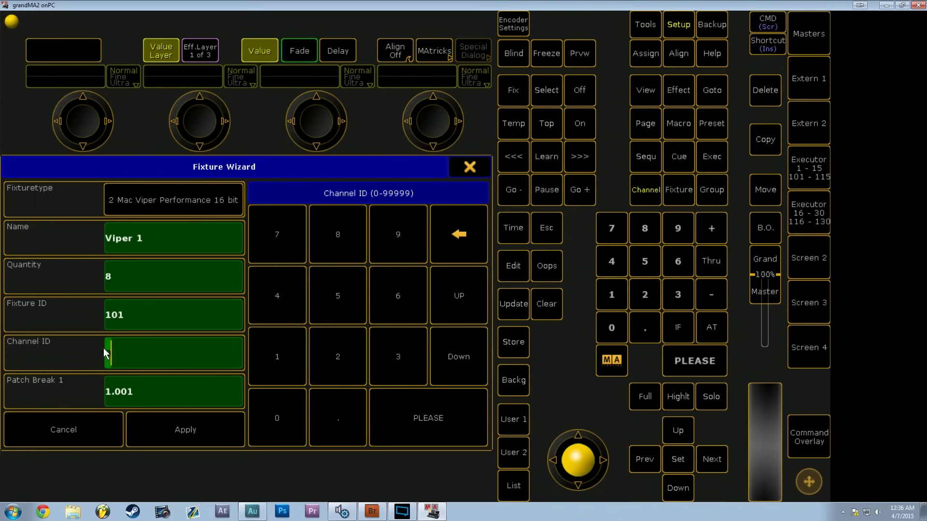
type("101")
left_click(204, 428)
mouse_move(219, 398)
left_mouse_down()
mouse_move(352, 389)
mouse_move(211, 378)
mouse_move(277, 375)
mouse_move(215, 381)
left_mouse_up()
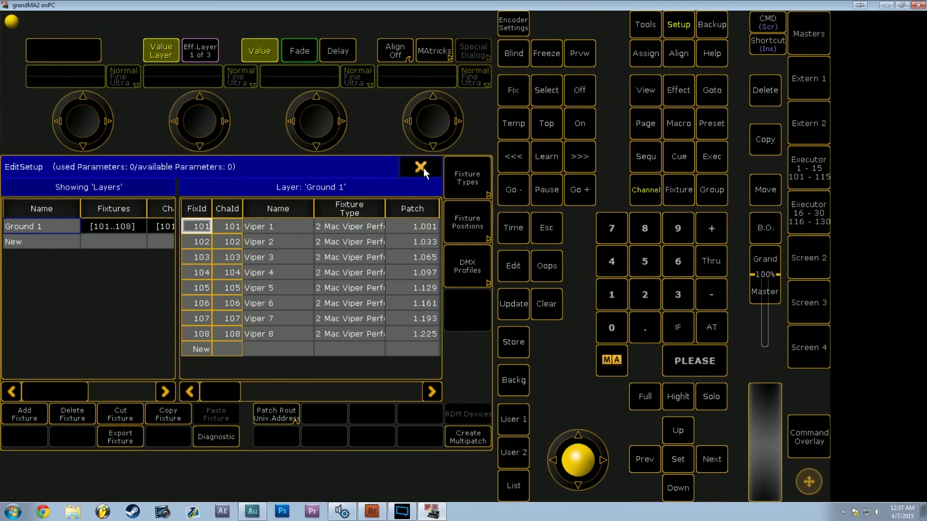
left_click(419, 167)
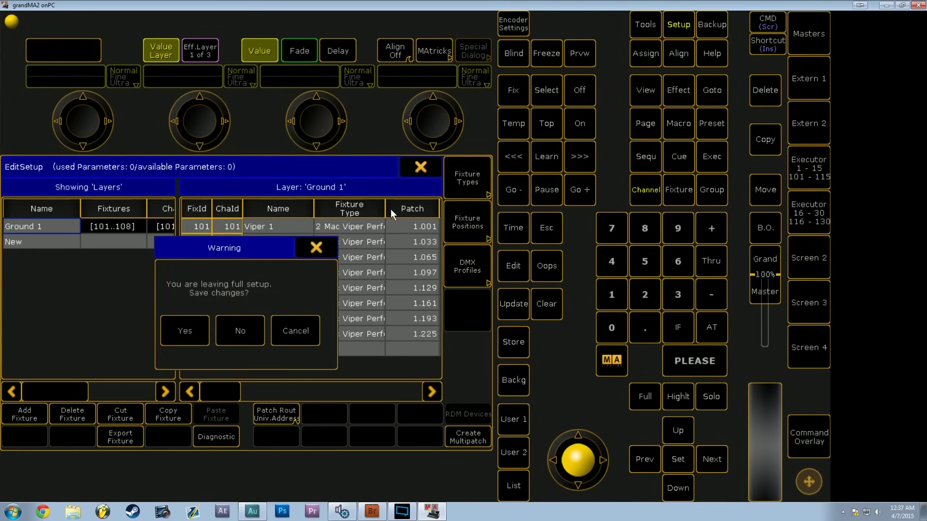
left_click(184, 330)
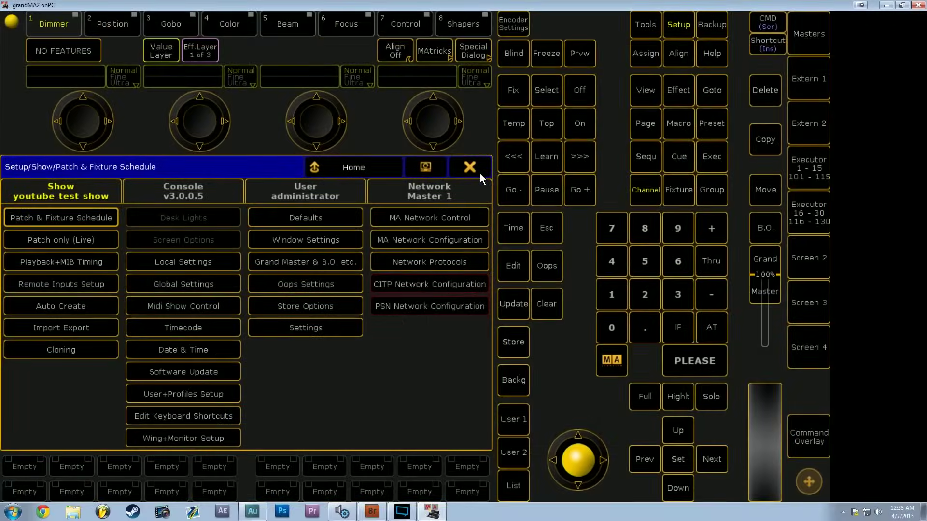
left_click(444, 221)
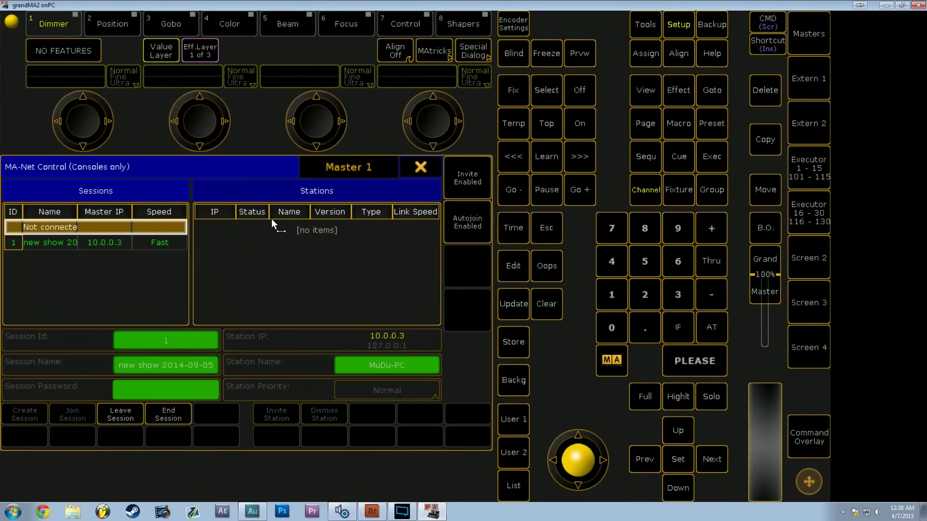
left_click(422, 167)
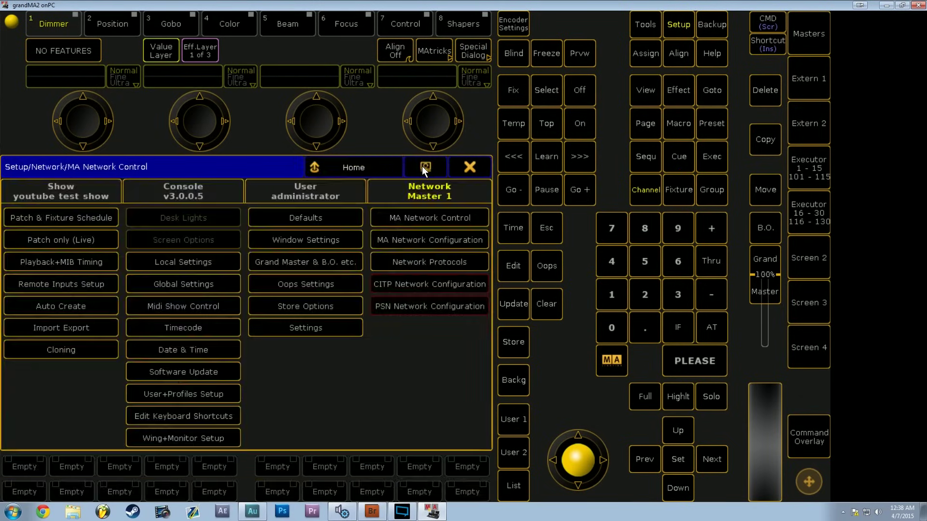
left_click(443, 217)
left_click(66, 244)
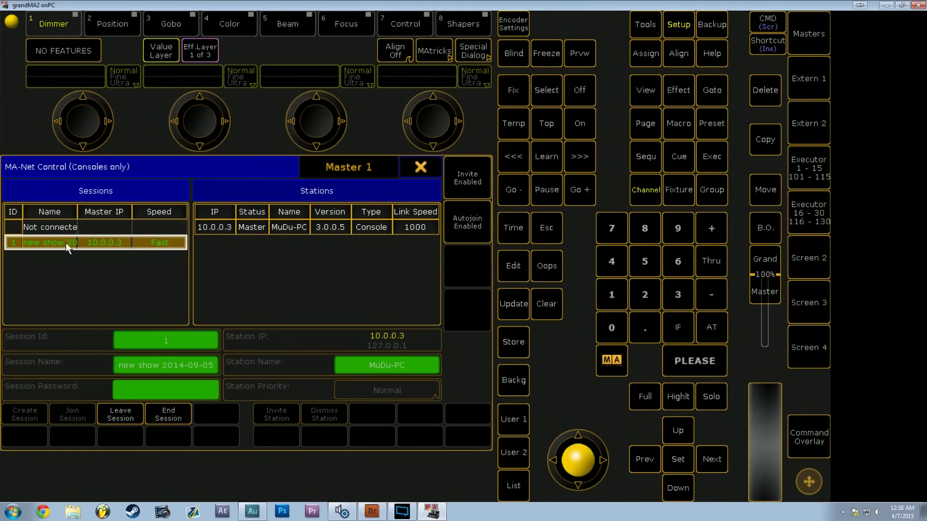
left_click(303, 227)
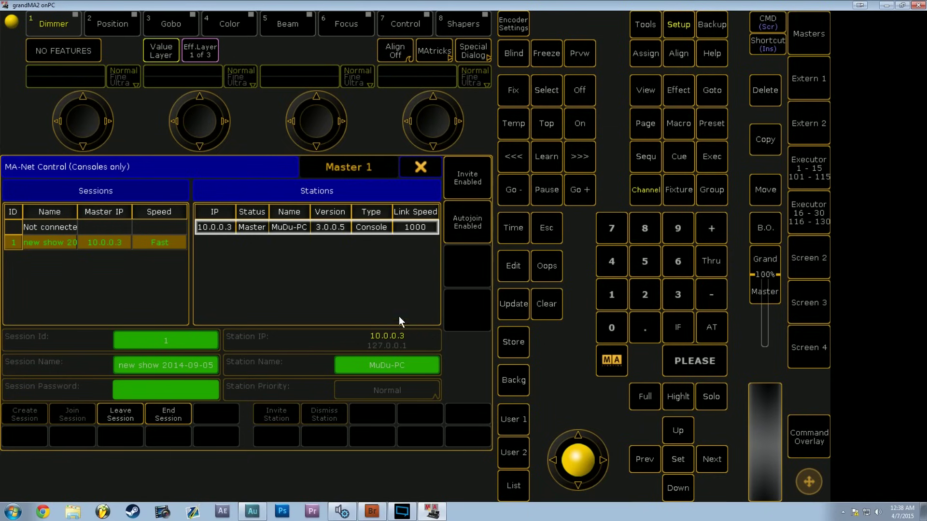
left_click(429, 167)
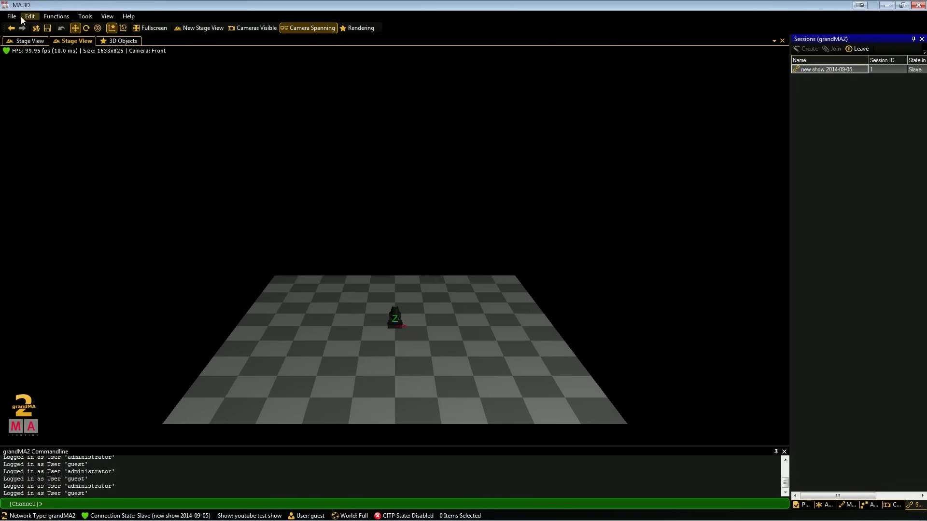
- Leave the current grandMA2 session from the MA 3D settings
left_click(19, 16)
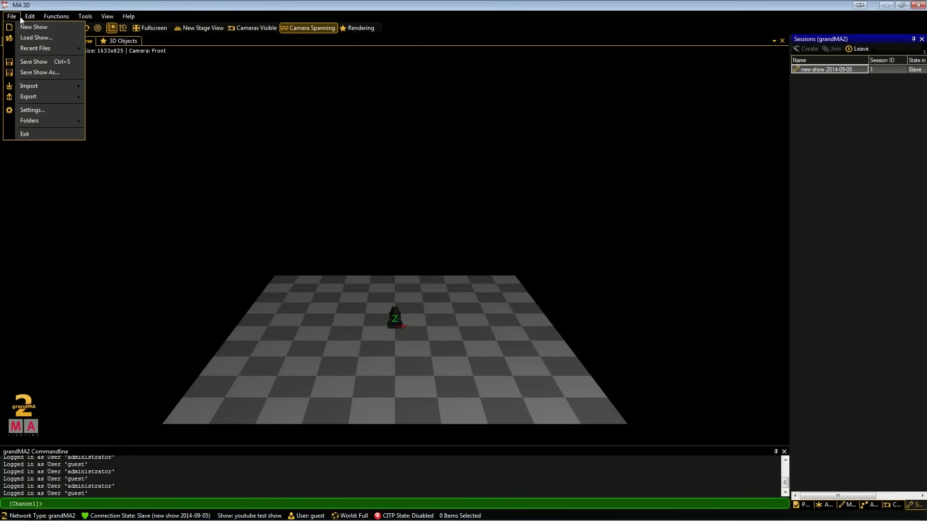
left_click(44, 109)
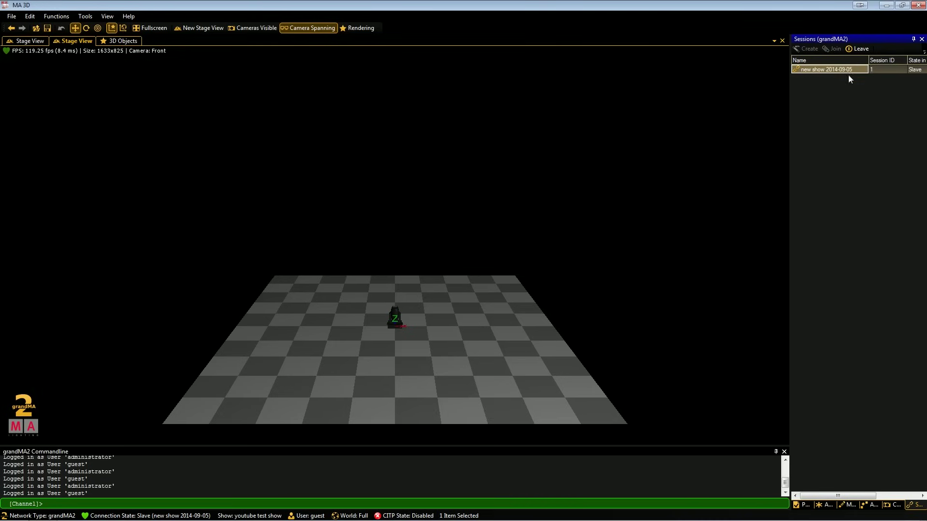
left_click(859, 49)
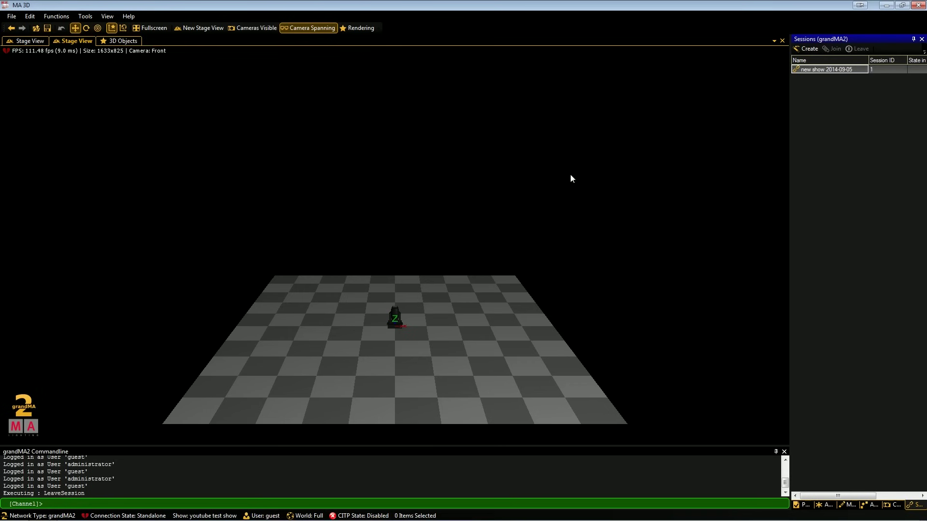
- Start a new empty show in MA 3D, discarding changes to the old one
left_click(16, 16)
left_click(15, 16)
left_click(15, 16)
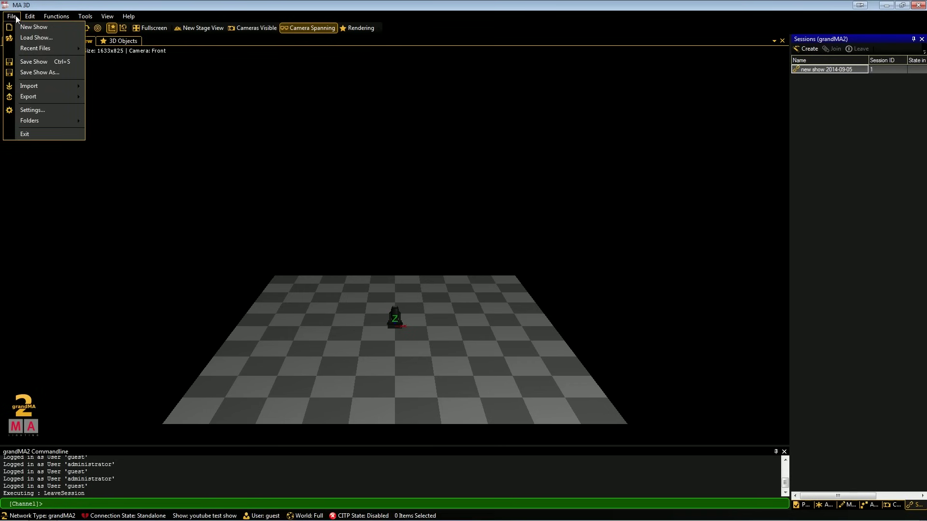
left_click(16, 17)
left_click(16, 18)
left_click(30, 27)
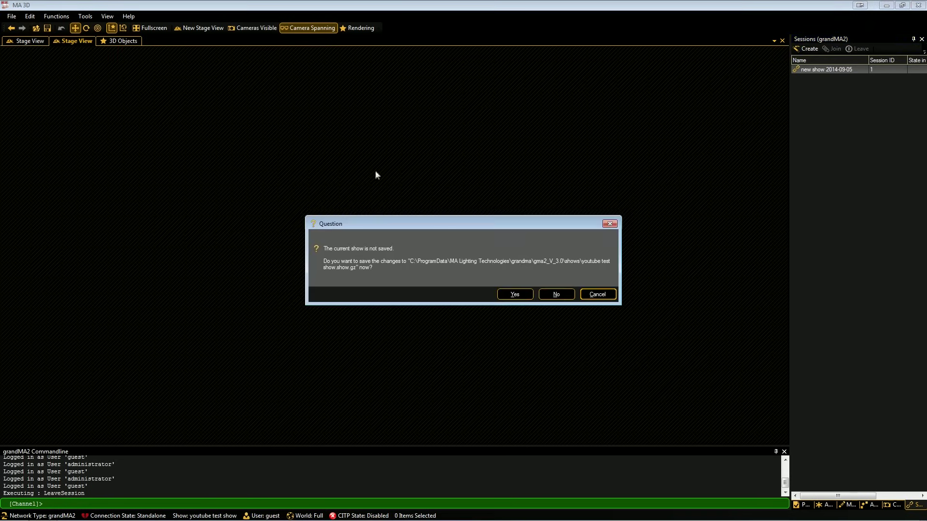
left_click(557, 294)
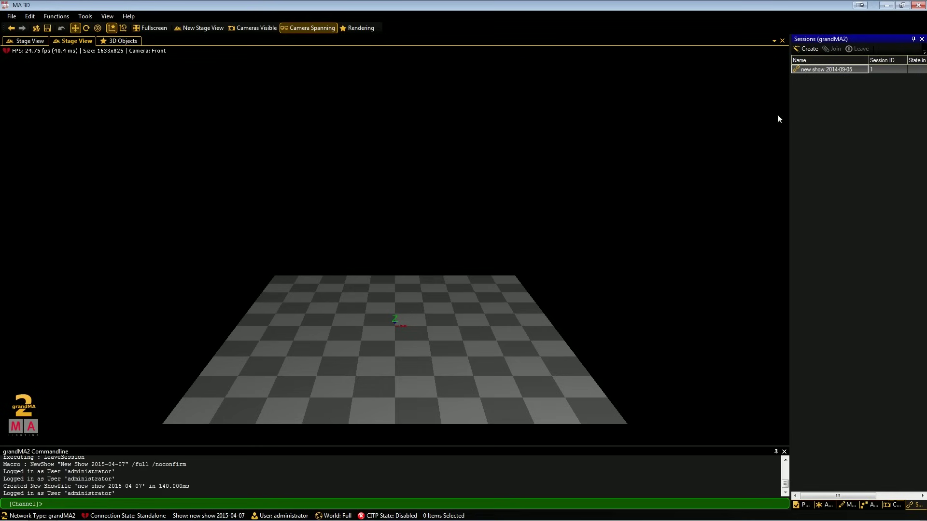
- Join the 'new show 2014-09-05' session and answer the save prompt
left_click(826, 73)
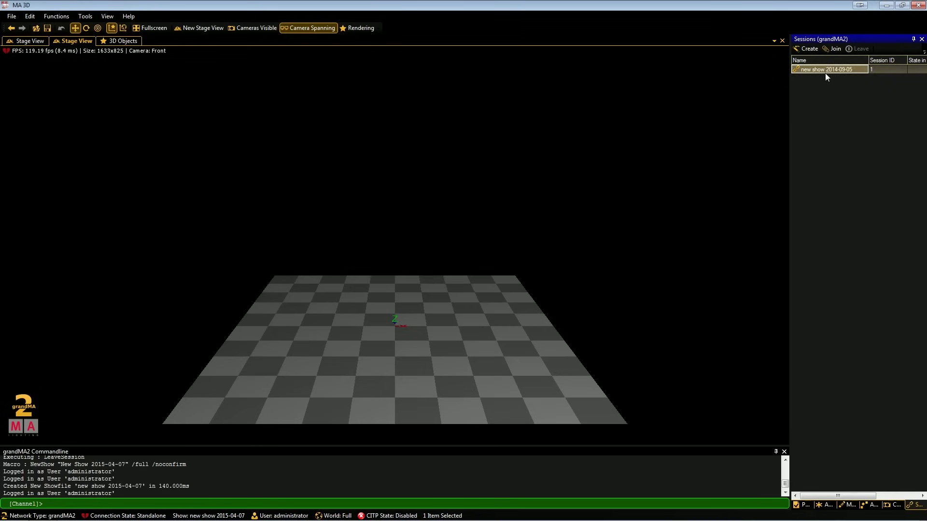
left_click(836, 49)
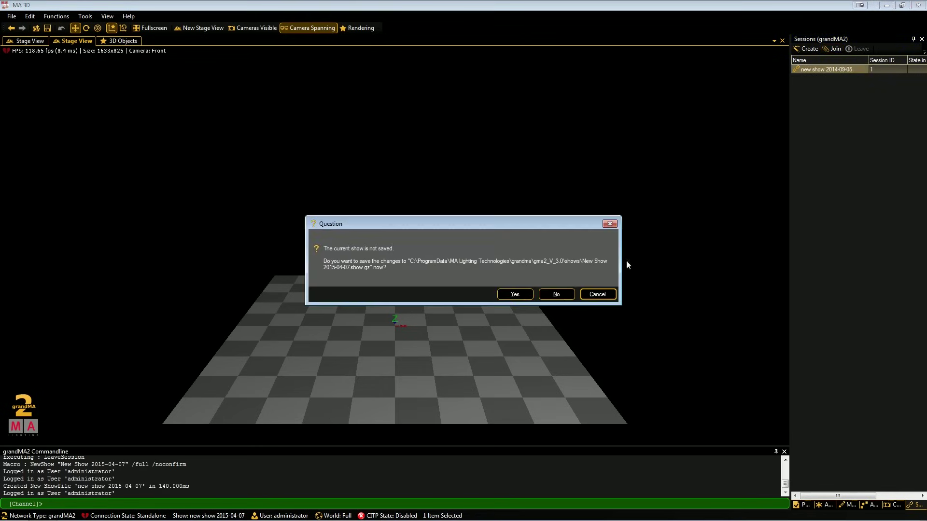
left_click(555, 293)
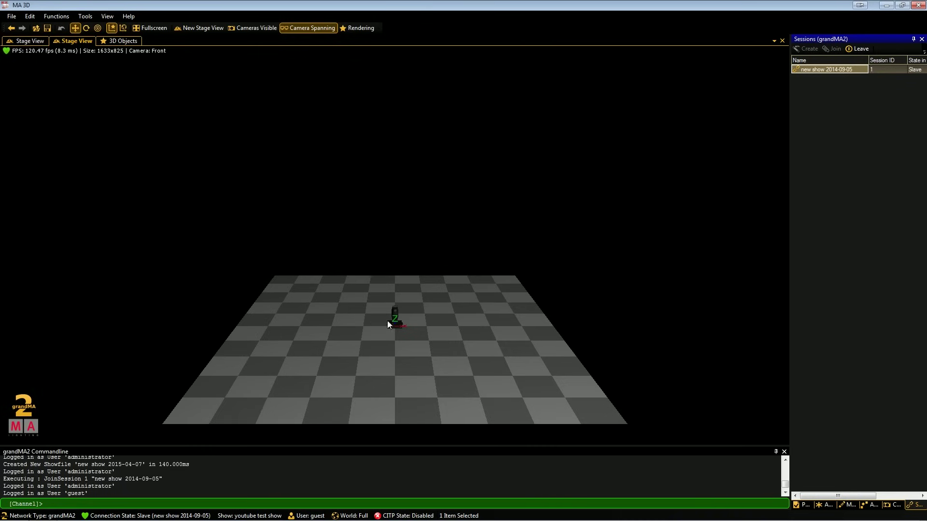
- Lower the MA 3D stage camera toward the floor and select only the fixture
left_click_drag(405, 275, 385, 299)
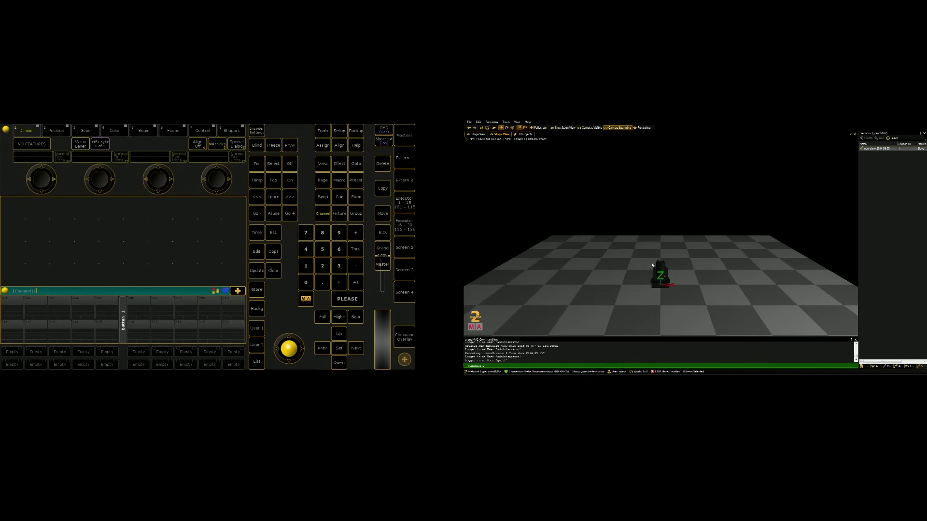
left_click_drag(652, 265, 676, 290)
left_click_drag(654, 260, 676, 289)
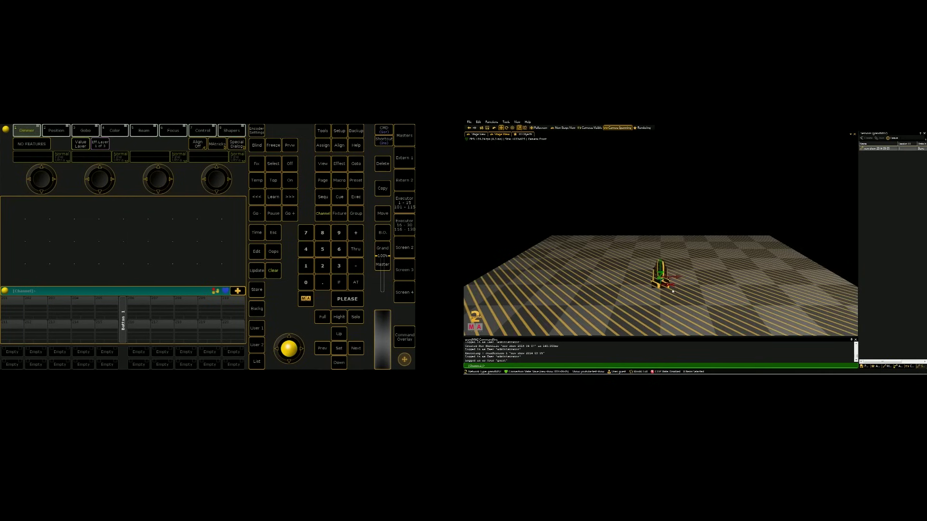
left_click(668, 271)
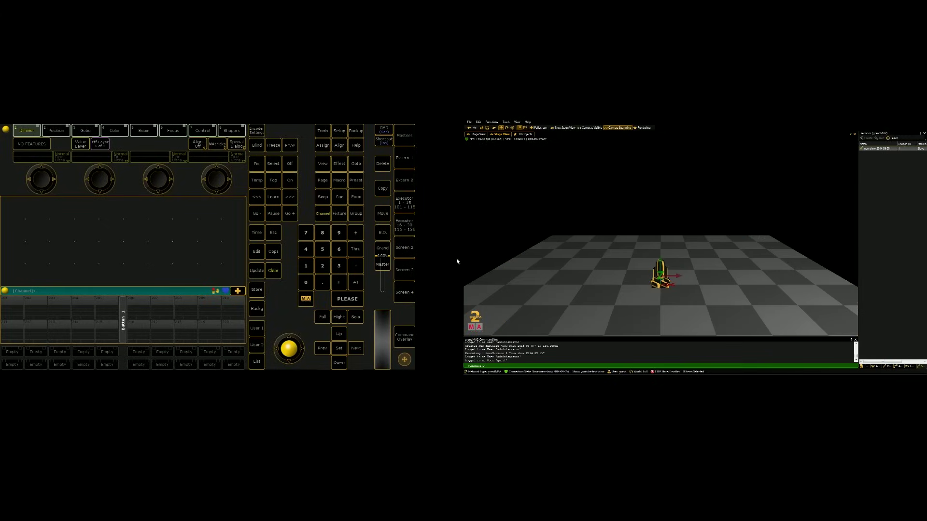
- Add a Stage View window to the second display
left_click(407, 252)
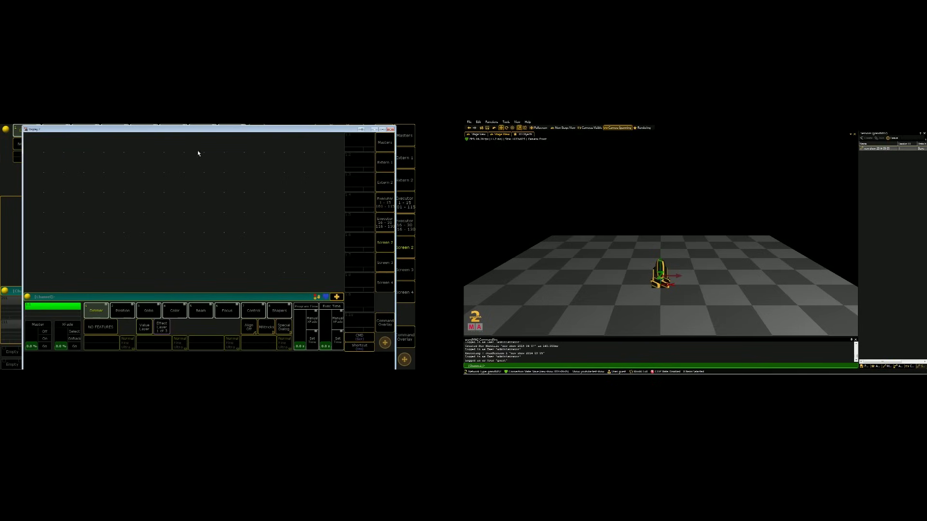
left_click(33, 145)
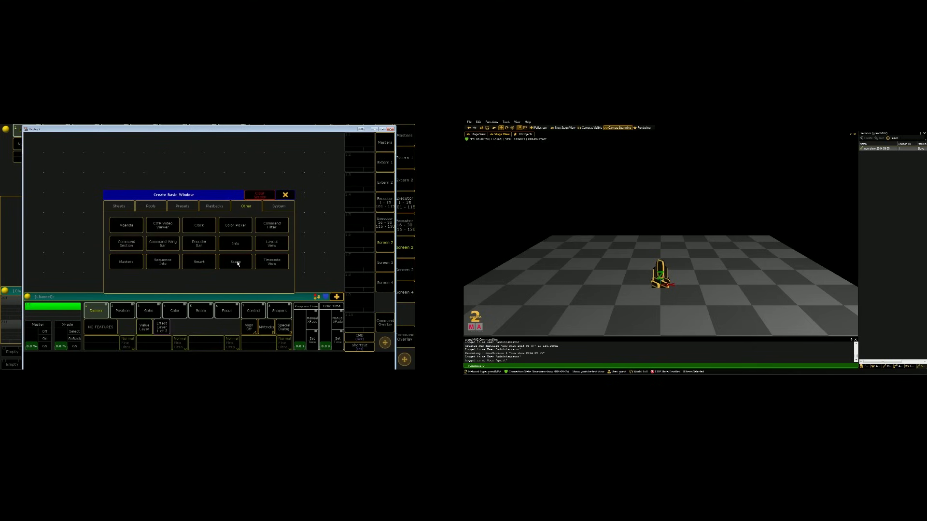
left_click(236, 261)
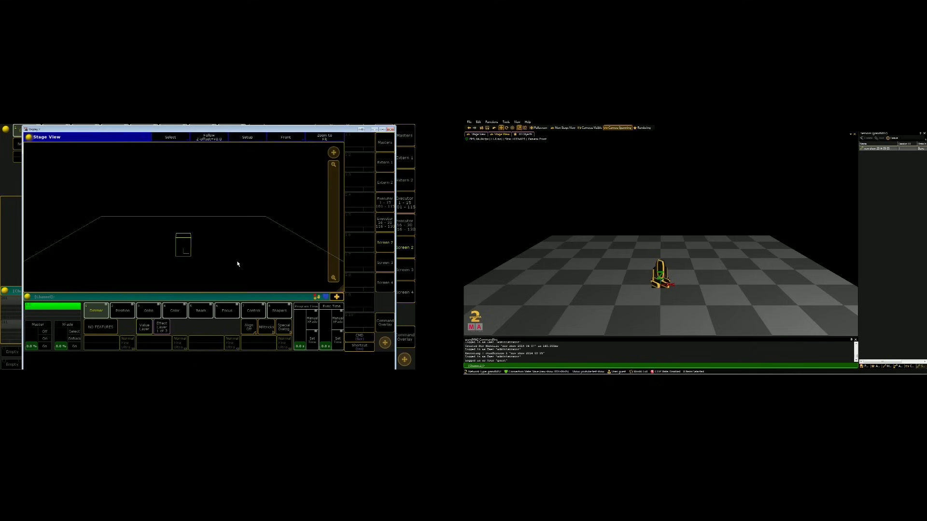
- Store the current screen layout into the first view slot
left_click(388, 322)
left_click(237, 344)
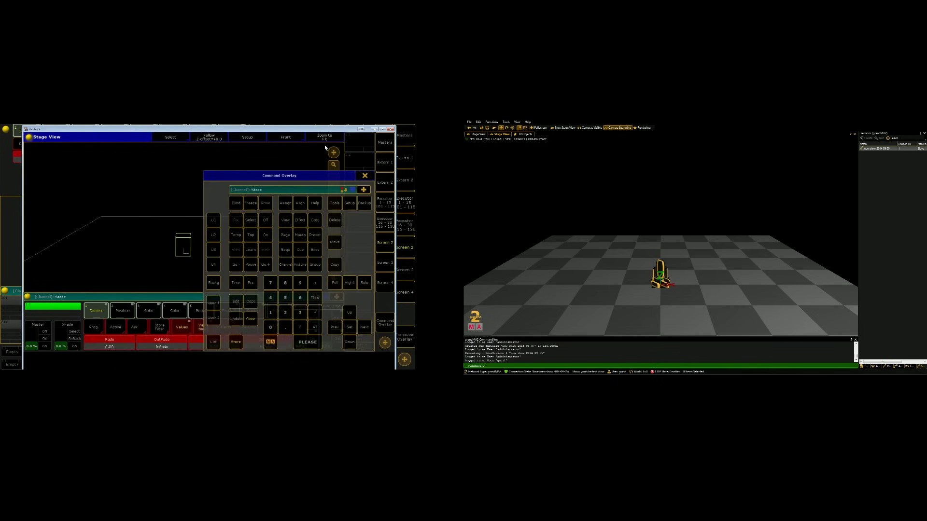
left_click(363, 145)
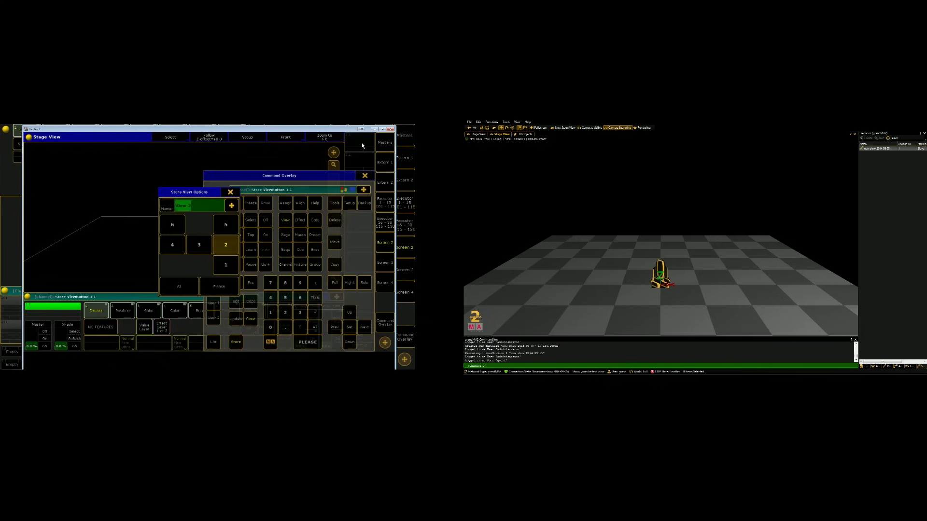
left_click(218, 290)
left_click(365, 176)
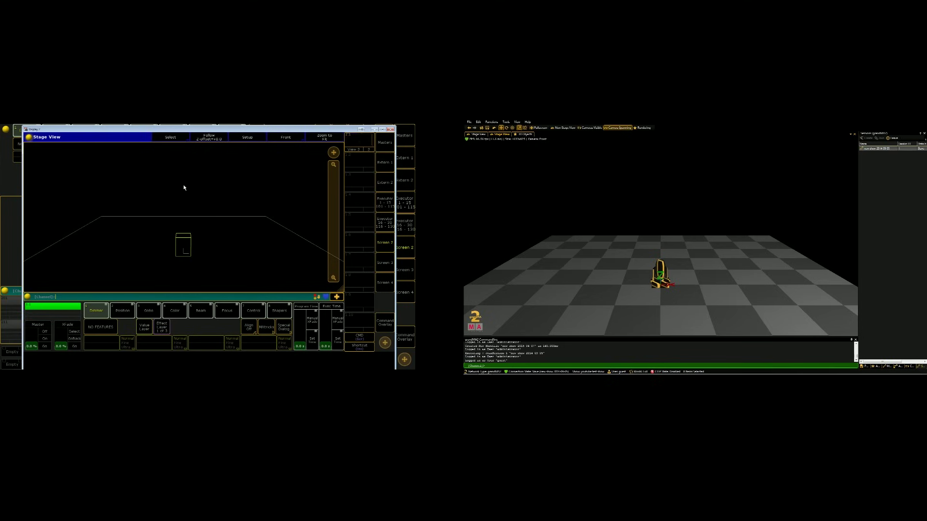
- Spread the fixtures' stage X position evenly from -4 thru 4
left_click(247, 138)
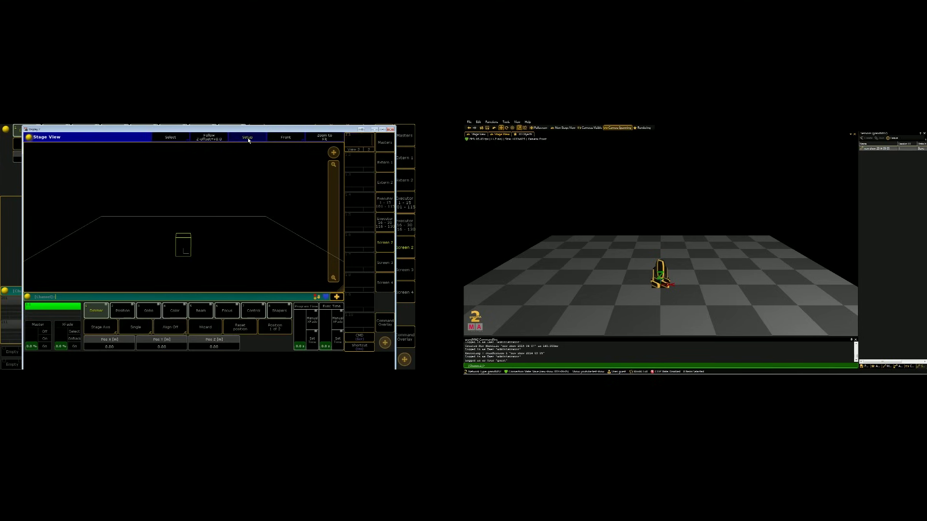
left_click(10, 181)
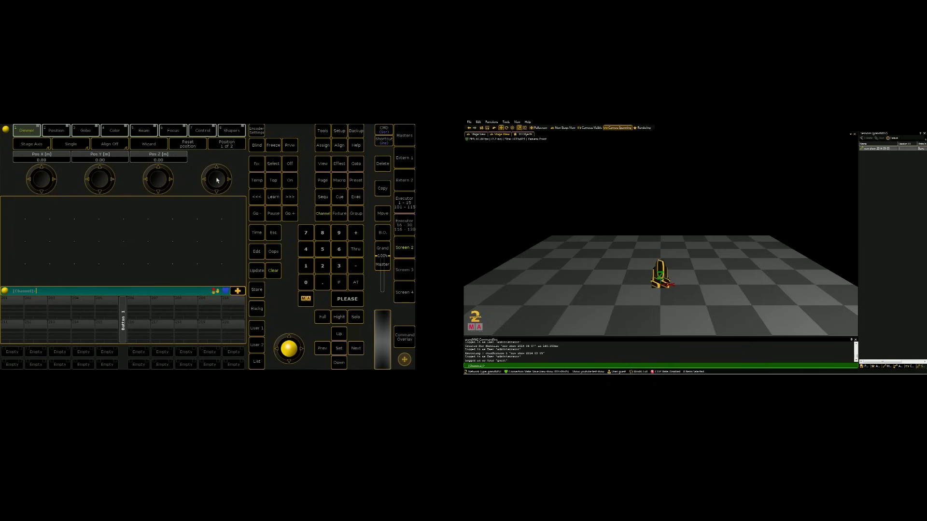
left_click(38, 159)
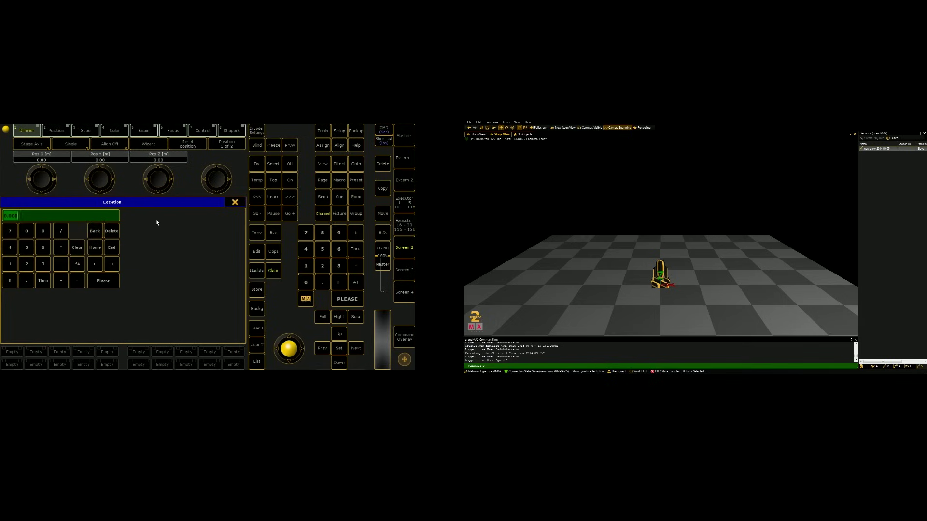
type("-4")
left_click(43, 280)
left_click(110, 283)
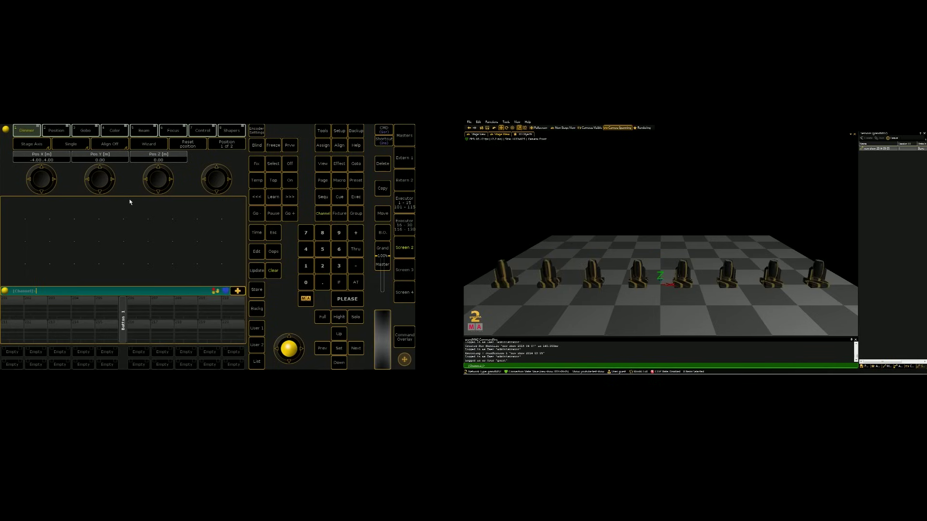
scroll(100, 185, "up", 10)
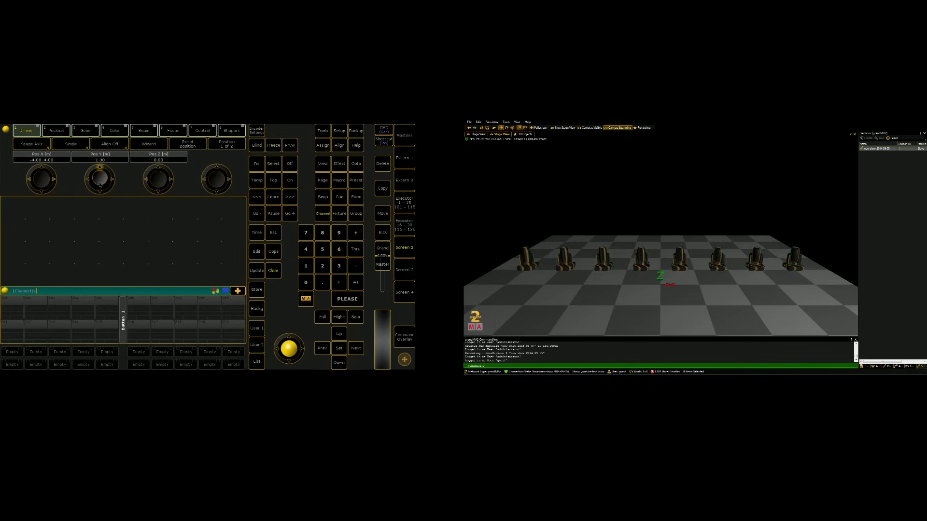
scroll(100, 185, "down", 8)
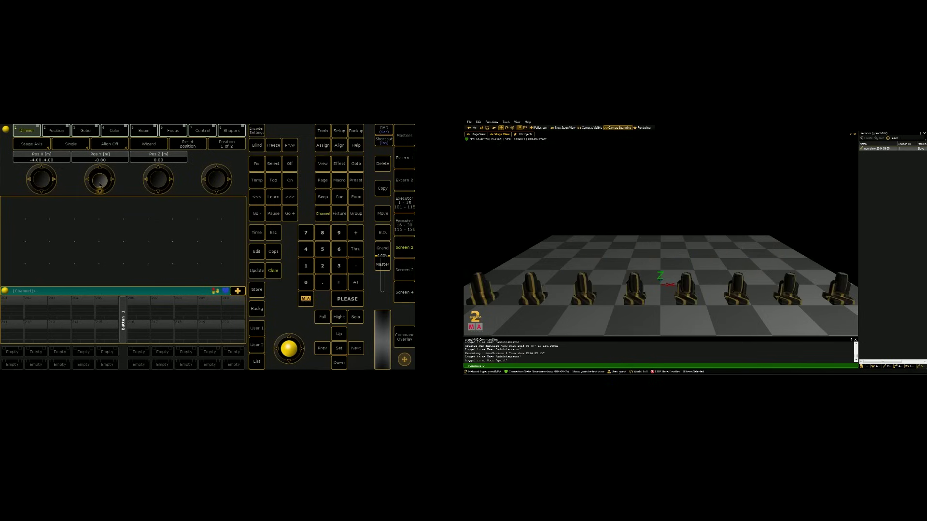
scroll(99, 185, "up", 8)
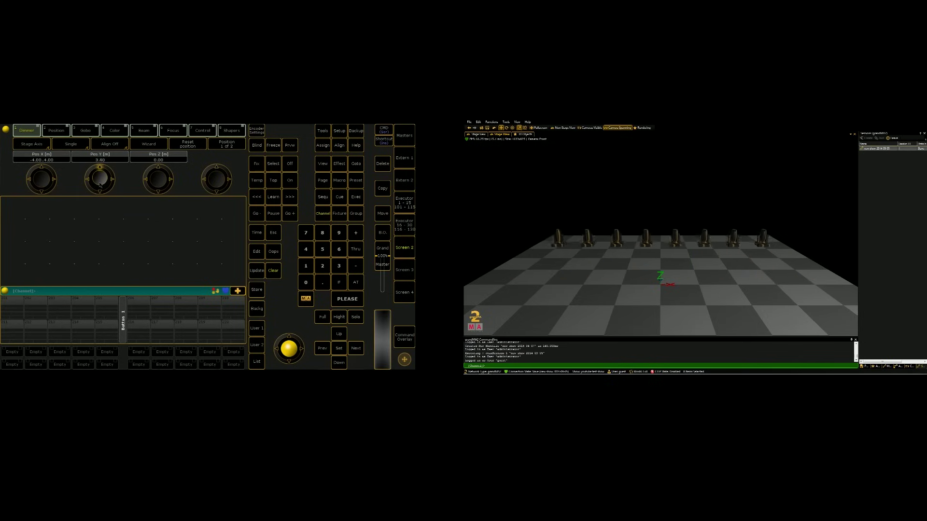
scroll(100, 185, "down", 1)
scroll(100, 185, "up", 1)
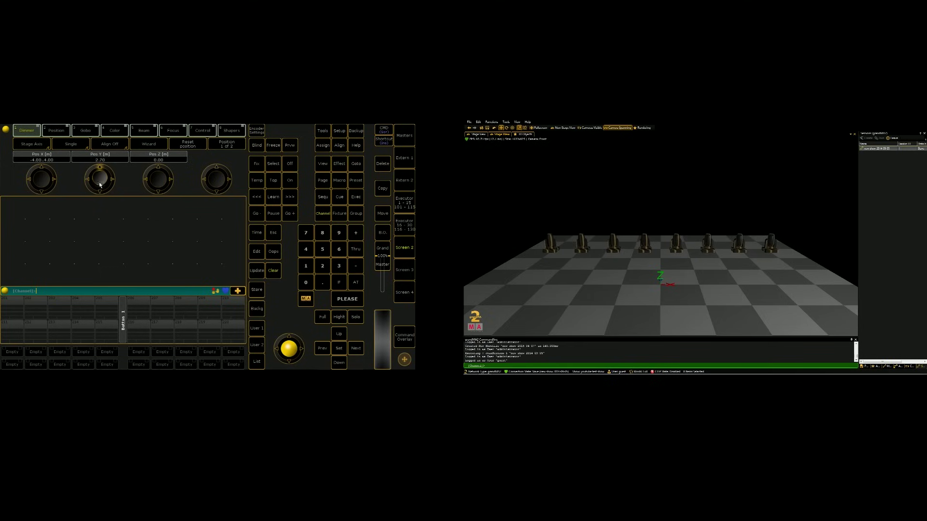
- Set the fixtures' Y position to 3.00 m and clear the selection
left_click(103, 161)
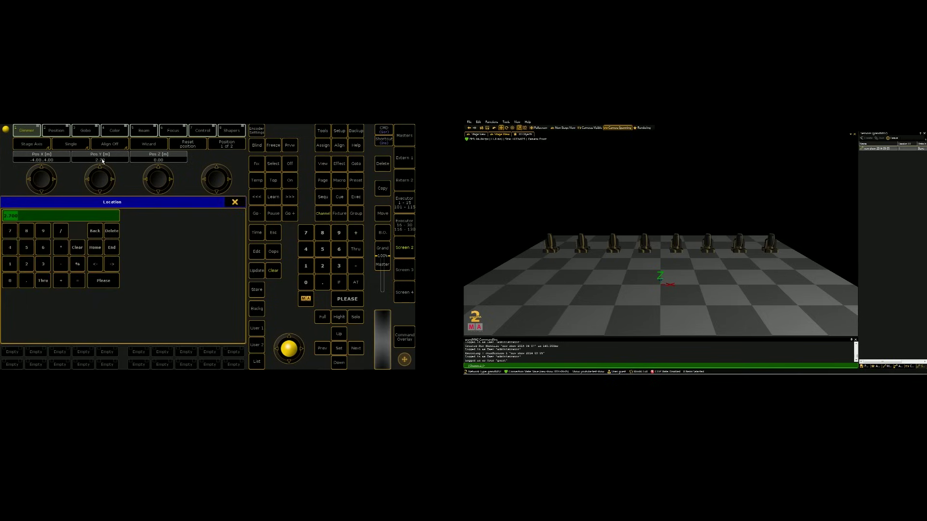
type("3")
key("Return")
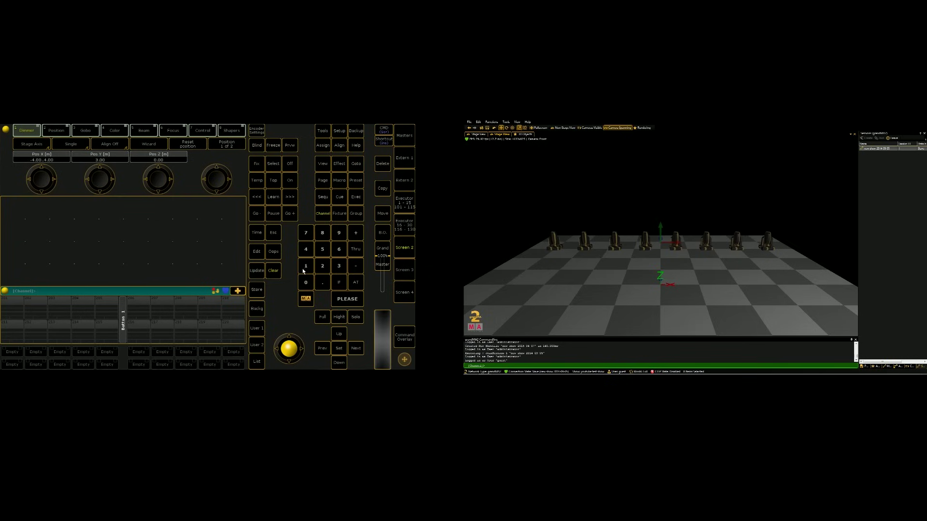
left_click(273, 272)
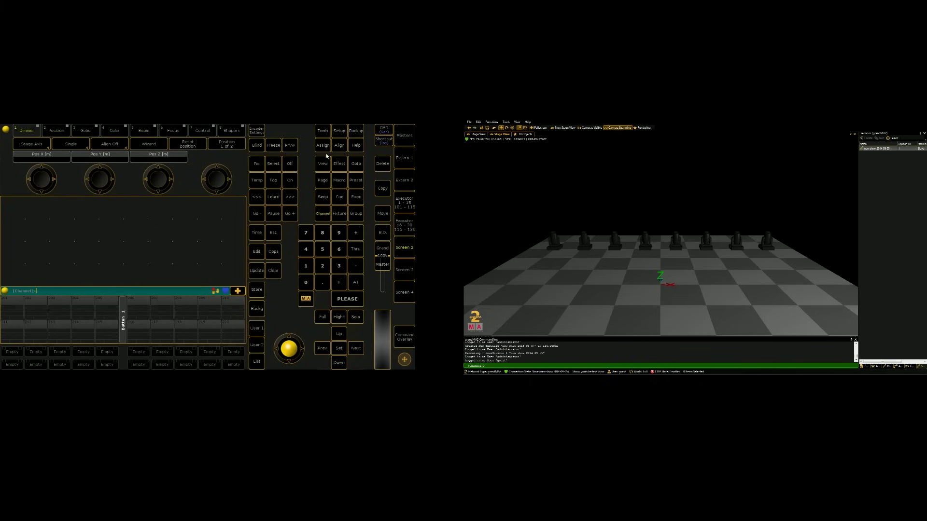
- Place a Groups pool window, from the Pools window types, in the empty view area
left_click(358, 131)
left_click(358, 131)
left_click(12, 207)
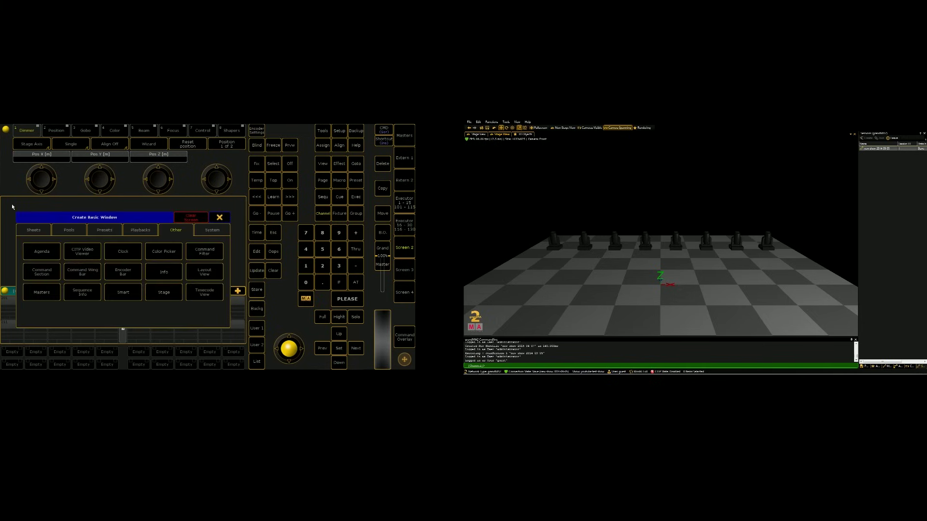
left_click(68, 230)
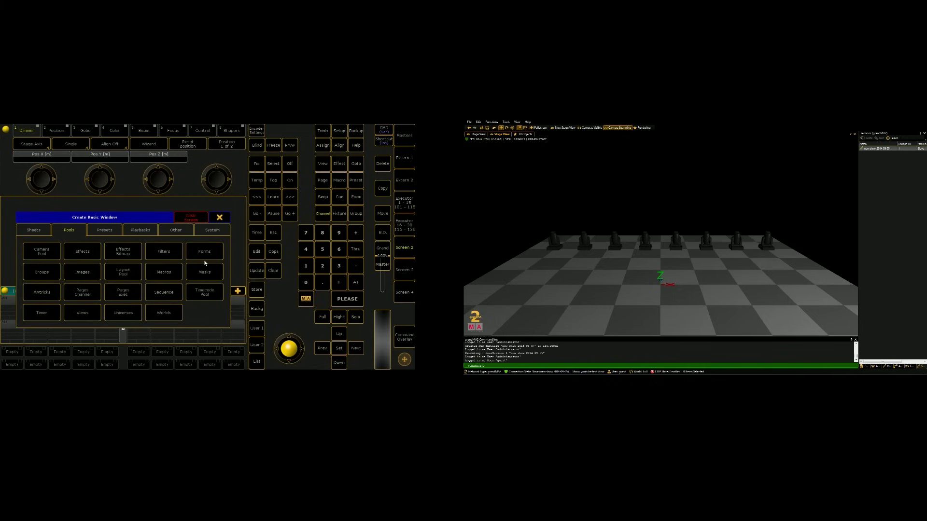
left_click(42, 273)
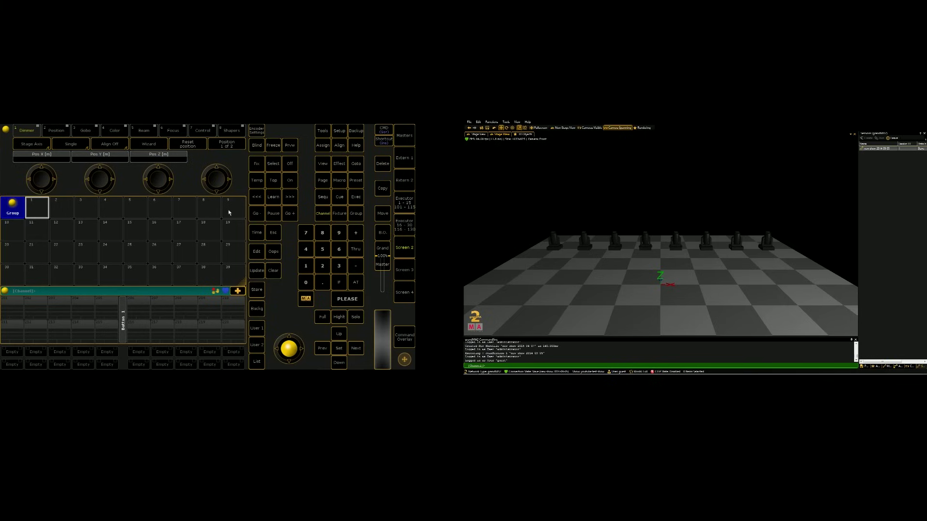
- Select channels 101 thru 108 on the command keypad
left_click(324, 217)
left_click(309, 268)
left_click(307, 283)
left_click(307, 266)
left_click(357, 251)
left_click(307, 266)
left_click(307, 283)
left_click(322, 239)
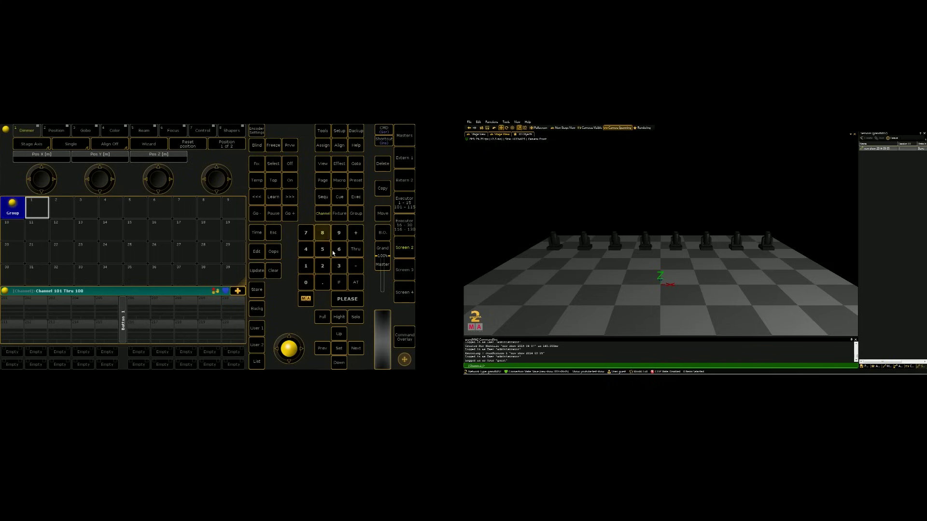
left_click(348, 300)
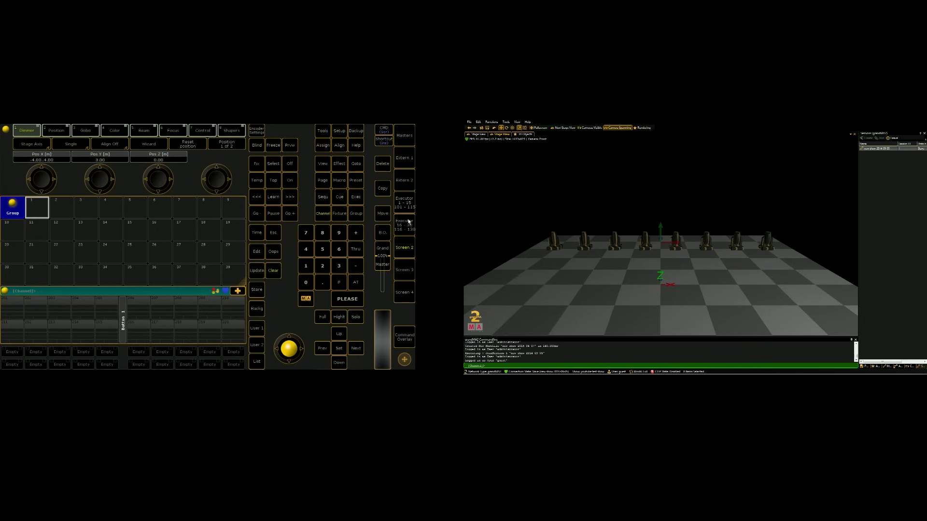
- Store the selection as group 1, label it 'Vipers', and clear the programmer
left_click(257, 292)
left_click(34, 214)
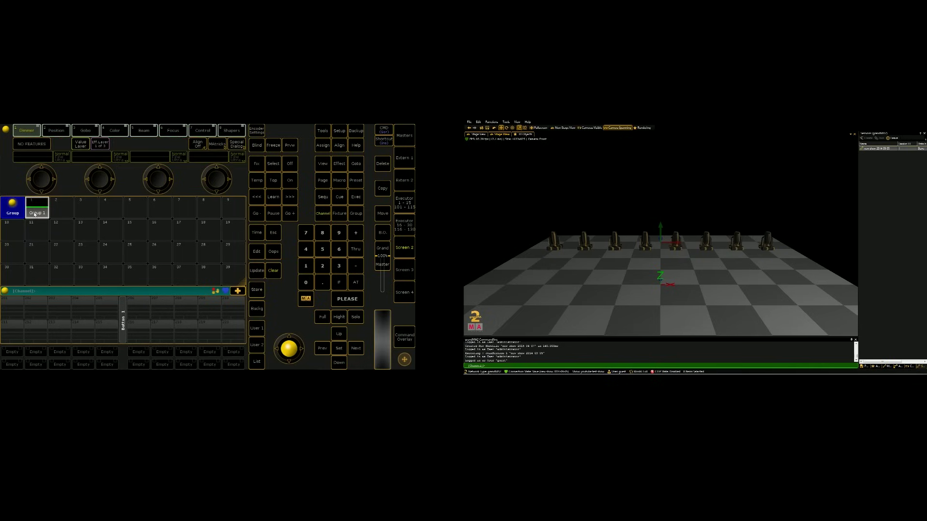
type("label group 1")
key("Return")
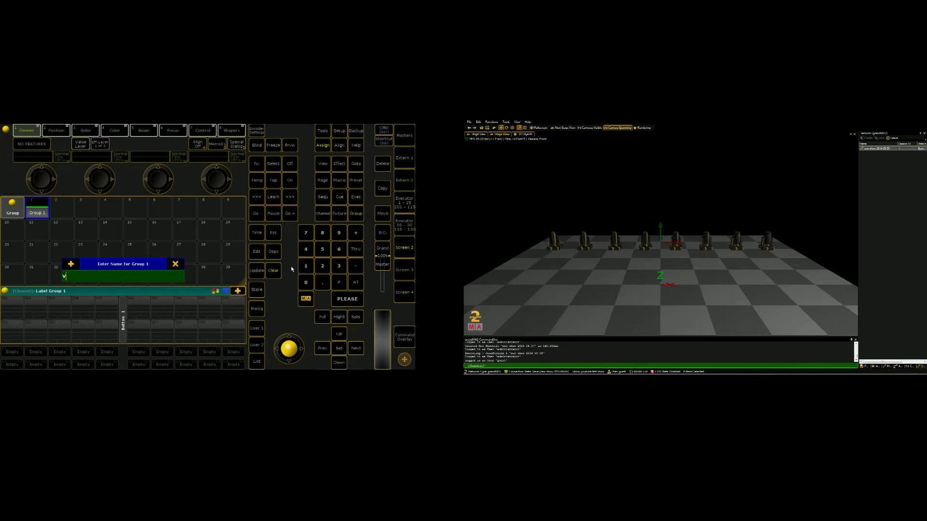
type("Vipers")
key("Return")
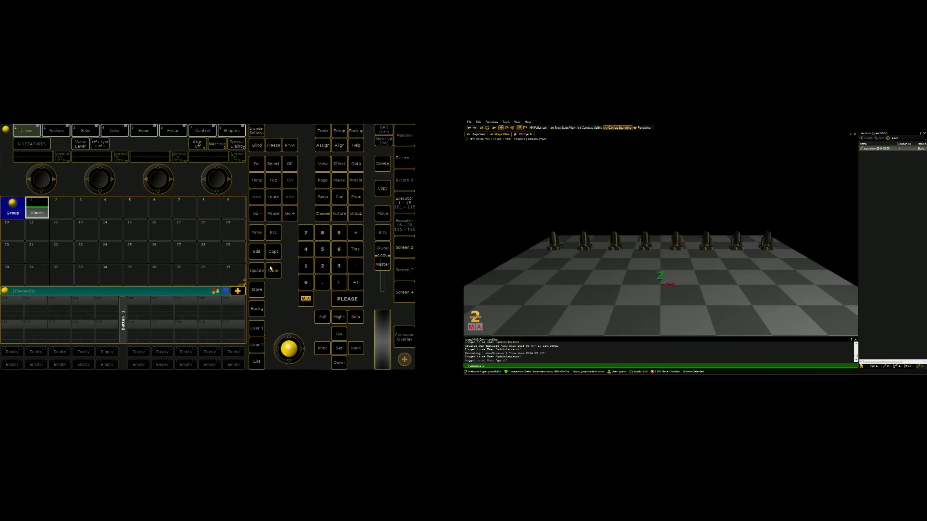
left_click(272, 269)
left_click(273, 271)
left_click(39, 209)
left_click(322, 318)
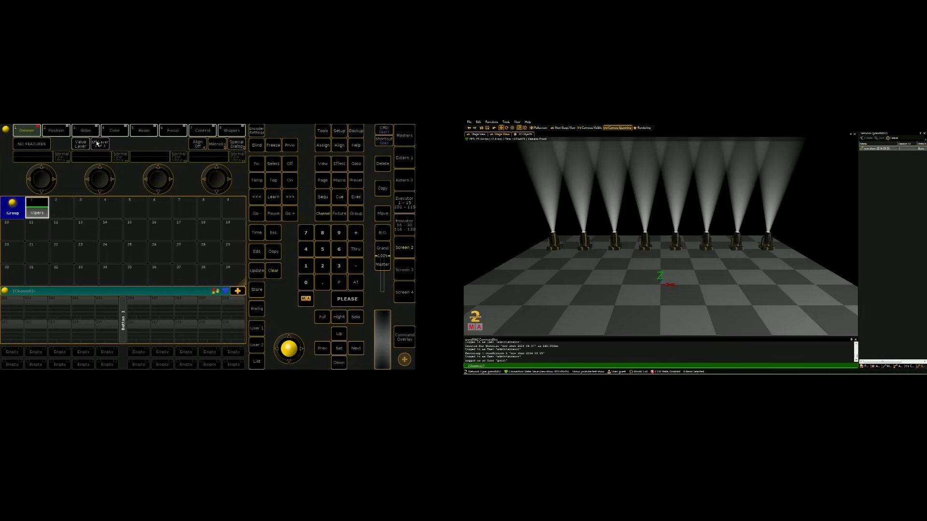
left_click(56, 132)
scroll(101, 186, "up", 5)
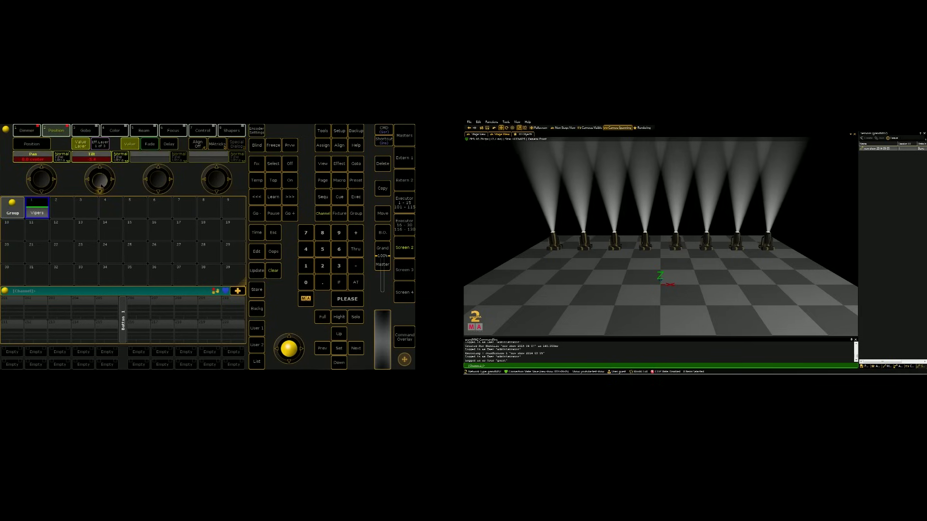
scroll(102, 186, "up", 5)
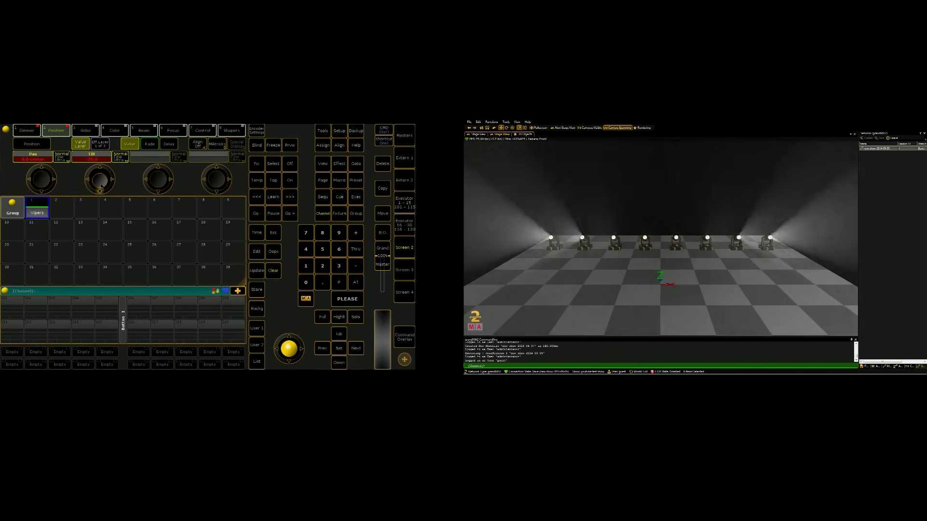
scroll(101, 187, "up", 10)
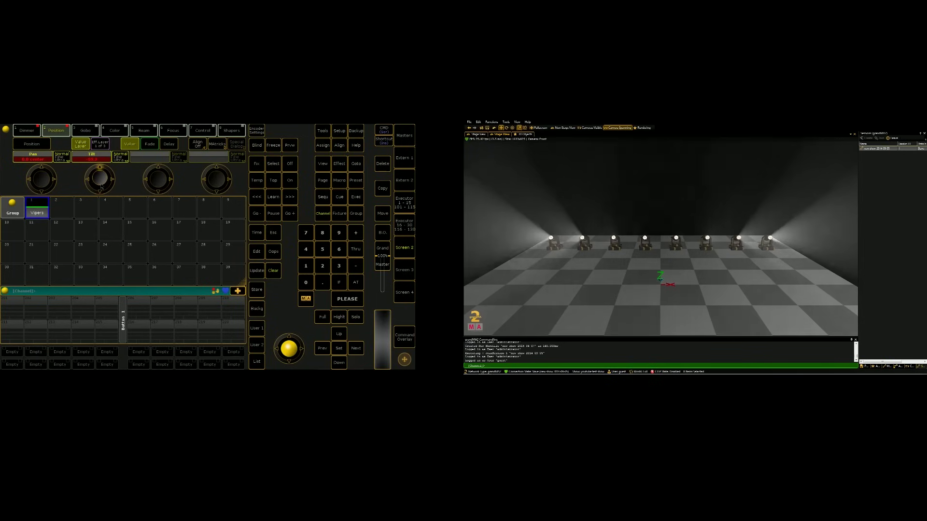
scroll(102, 187, "down", 8)
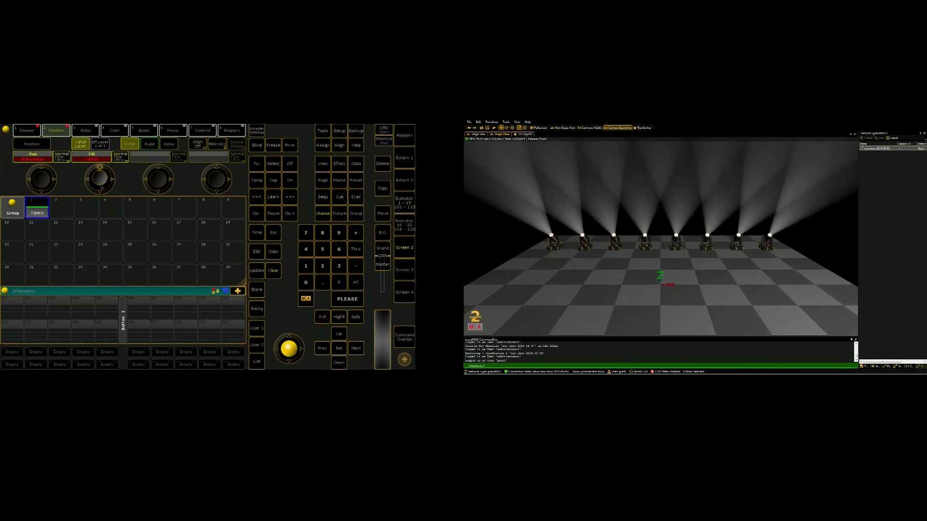
scroll(101, 187, "down", 2)
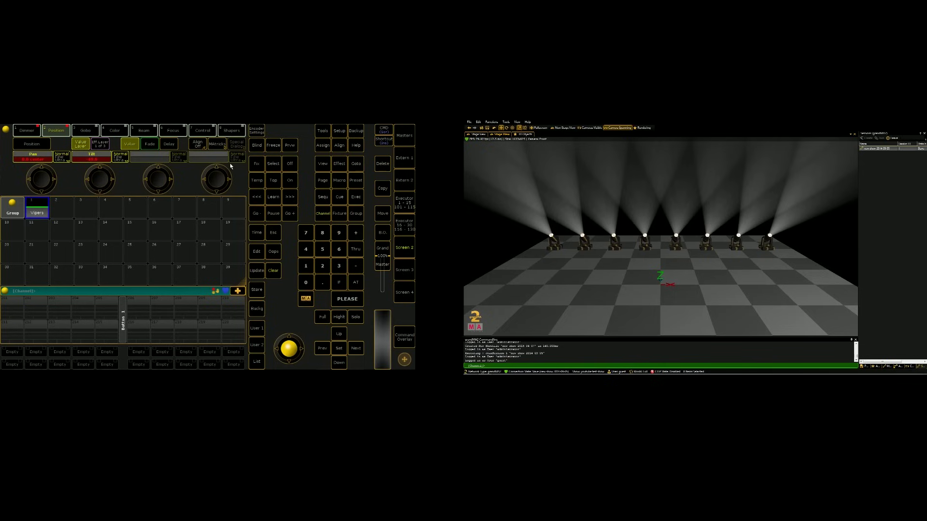
left_click(115, 131)
left_click(31, 144)
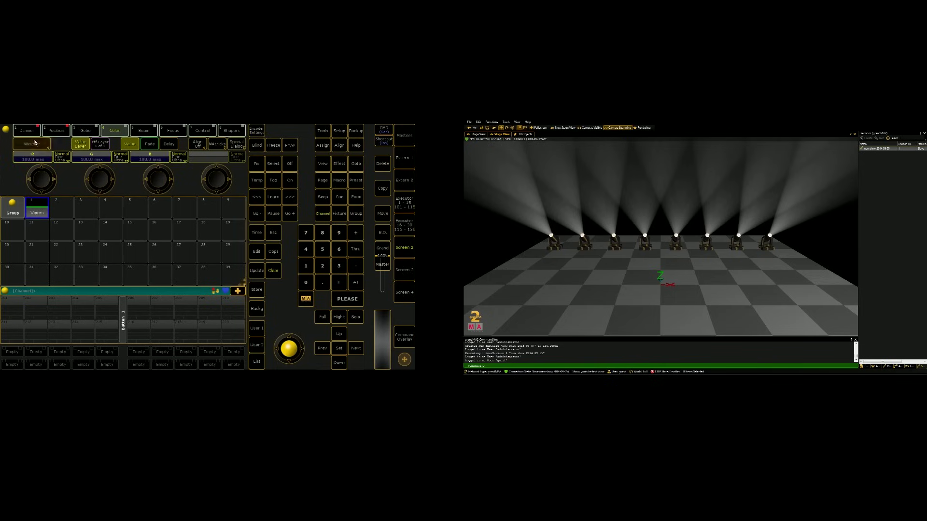
left_click(234, 145)
left_click_drag(169, 218, 61, 185)
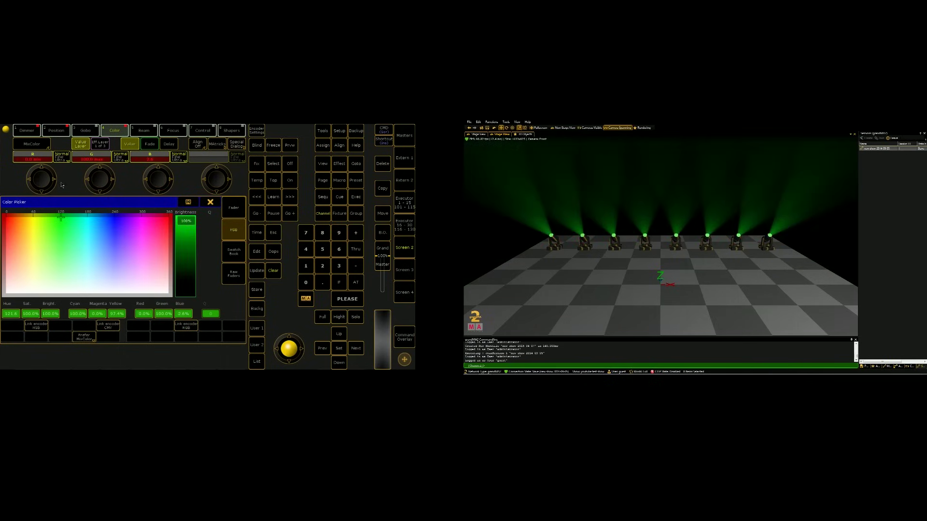
left_click(210, 200)
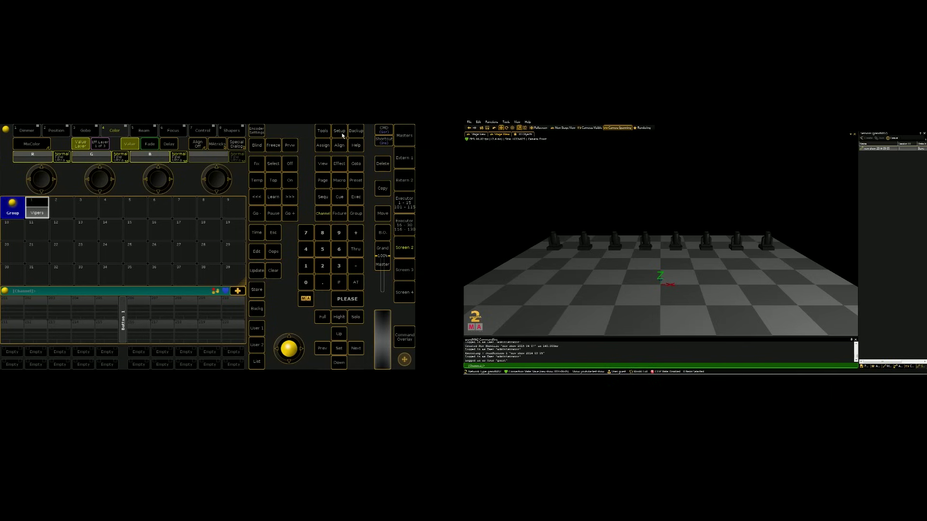
- Add a new patch layer named 'Truss 1' in the Patch & Fixture Schedule
left_click(340, 133)
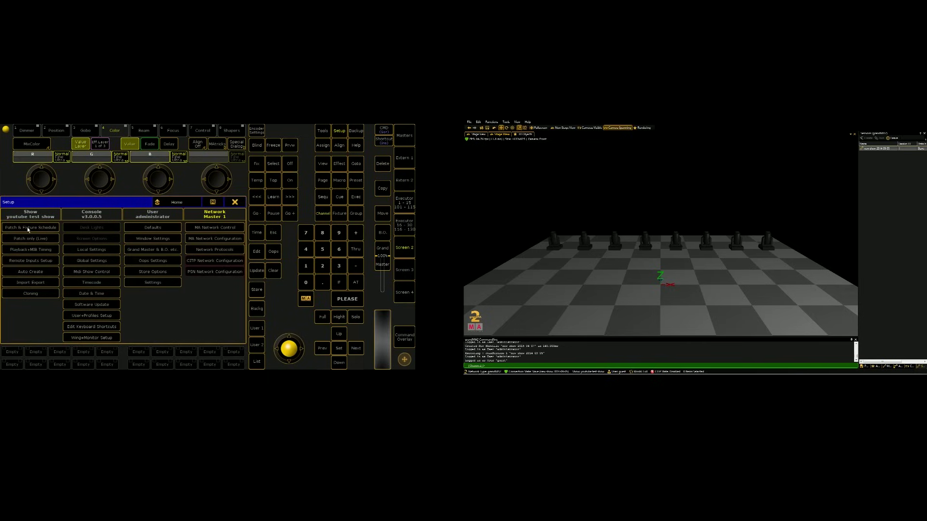
left_click(28, 229)
left_click(28, 240)
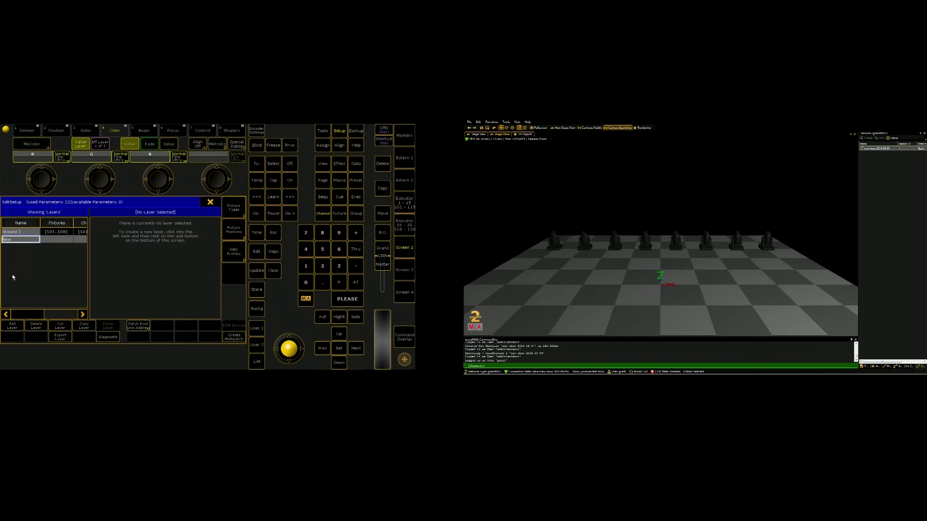
left_click(13, 330)
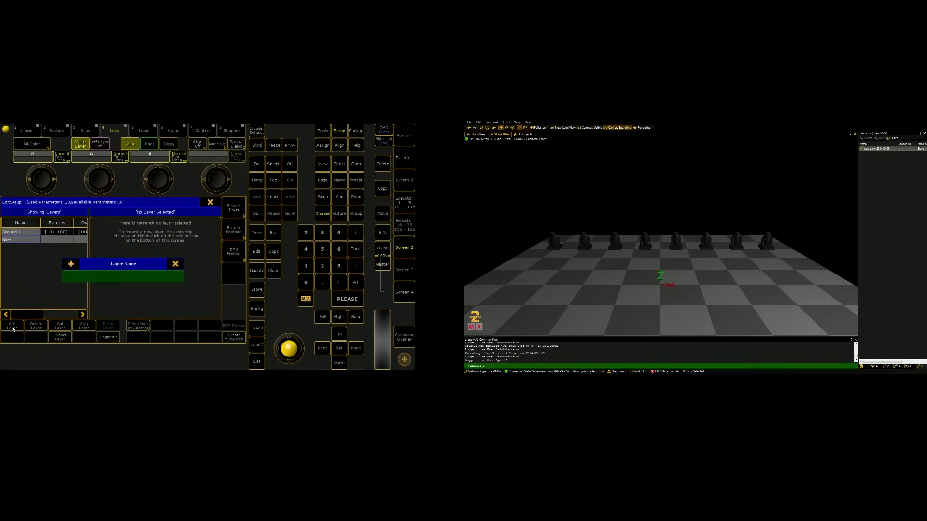
type("Truss 1")
key("Return")
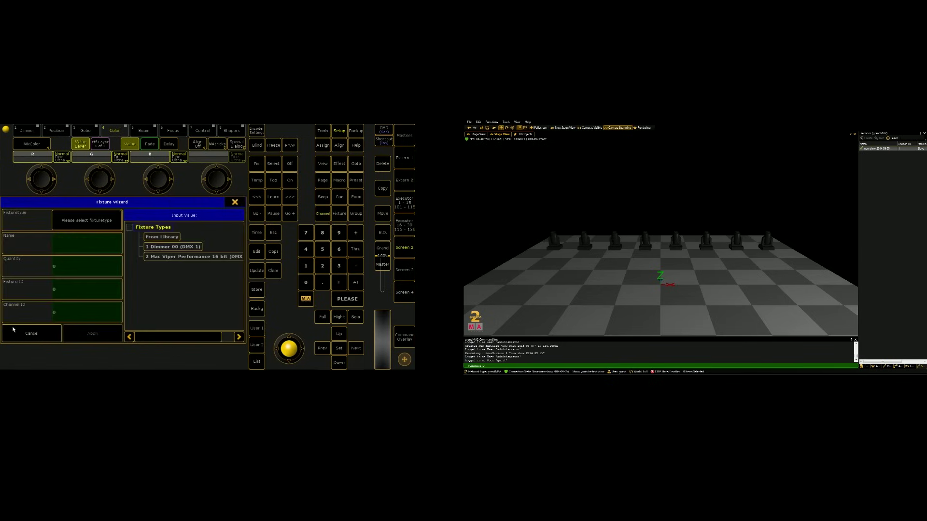
- Filter the library by Elation and 'beam 5', then pick Platinum Beam 5R Standard
left_click(177, 237)
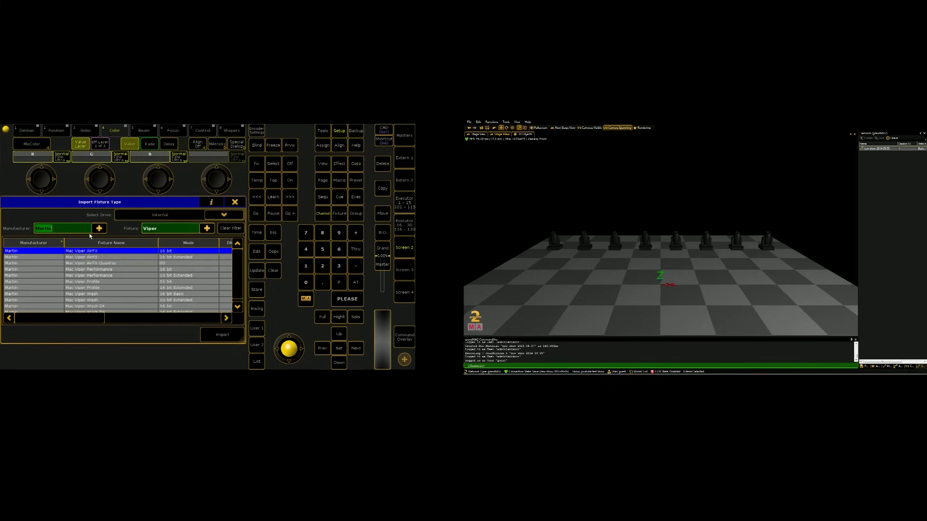
type("Elation")
key("Tab")
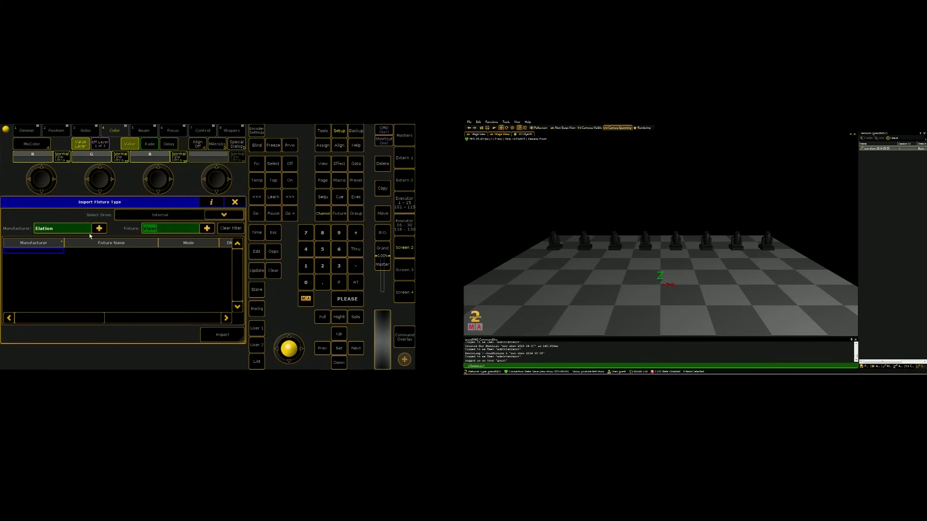
type("5R")
type(" beam")
key("BackSpace")
key("BackSpace")
key("BackSpace")
key("BackSpace")
key("BackSpace")
key("BackSpace")
type("beam 5")
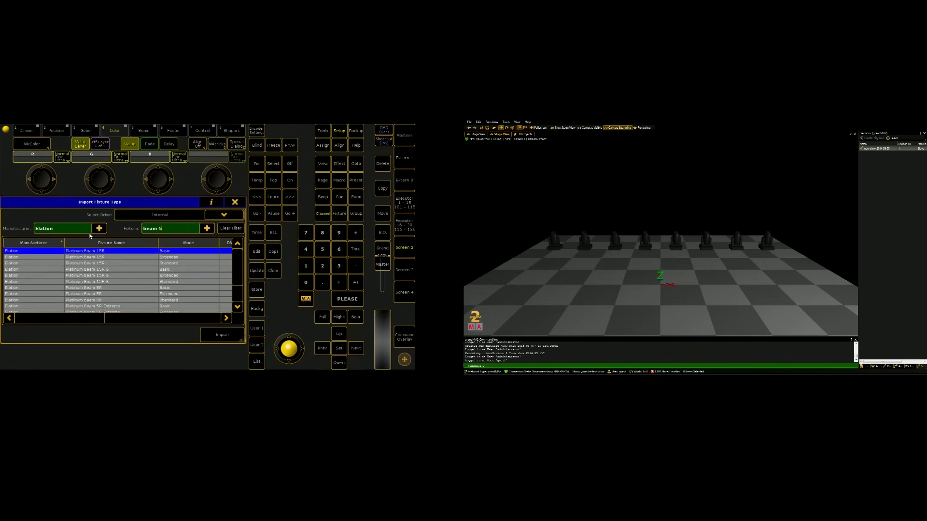
left_click(155, 300)
- Import the Beam 5R type with quantity 8 and fixture and channel IDs 201
left_click(213, 333)
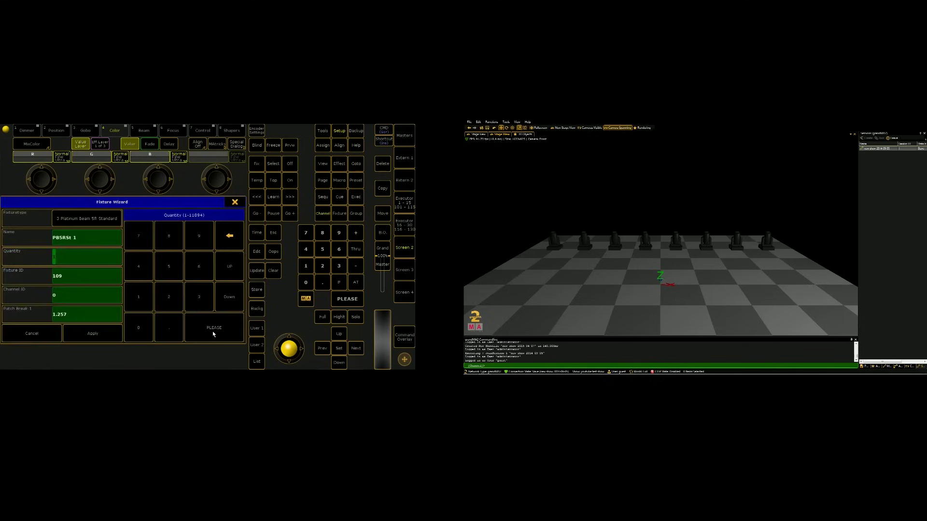
type("8")
left_click(92, 275)
type("201")
key("Return")
type("201")
- Check the DMX patch address, patch the eight beams onto Truss 1, and save
left_click(40, 317)
left_click(93, 334)
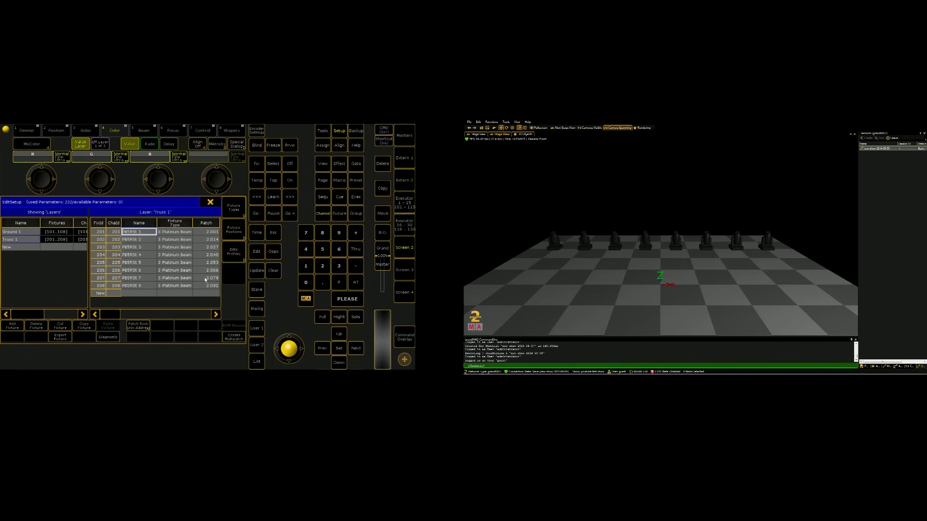
left_click_drag(111, 313, 130, 314)
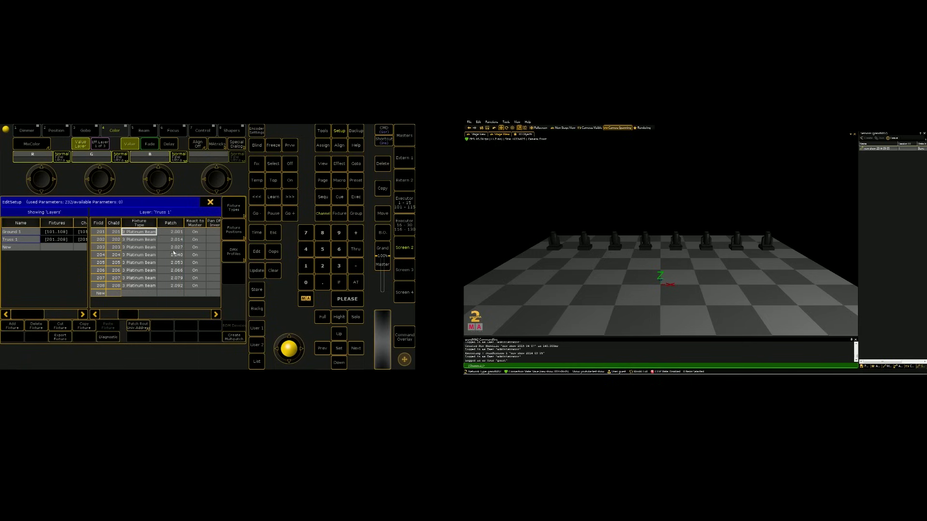
left_click(210, 202)
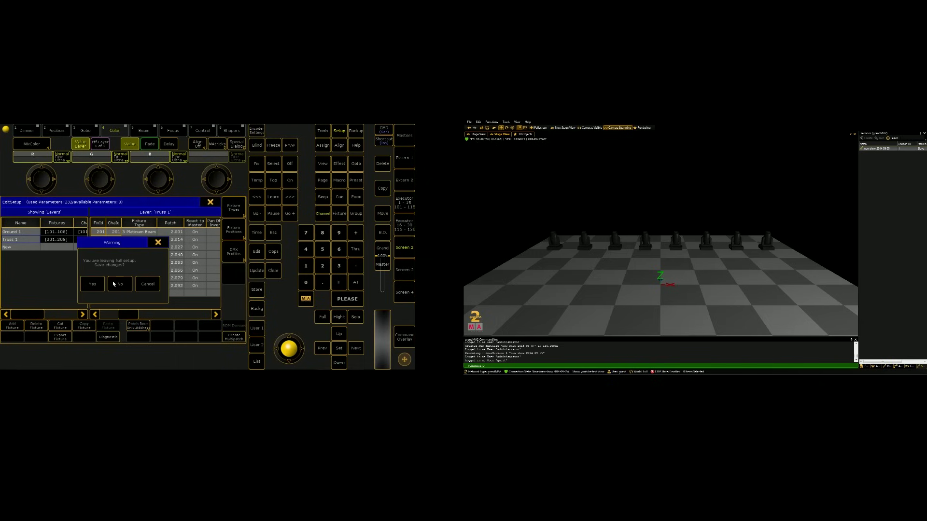
left_click(93, 283)
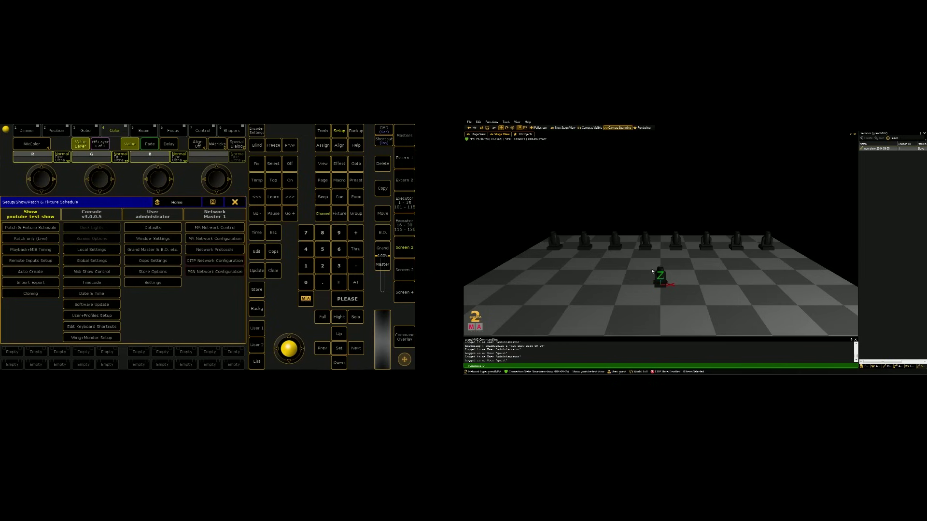
- Select a new fixture on stage, clear it, and begin selecting from channel 201
left_click(666, 280)
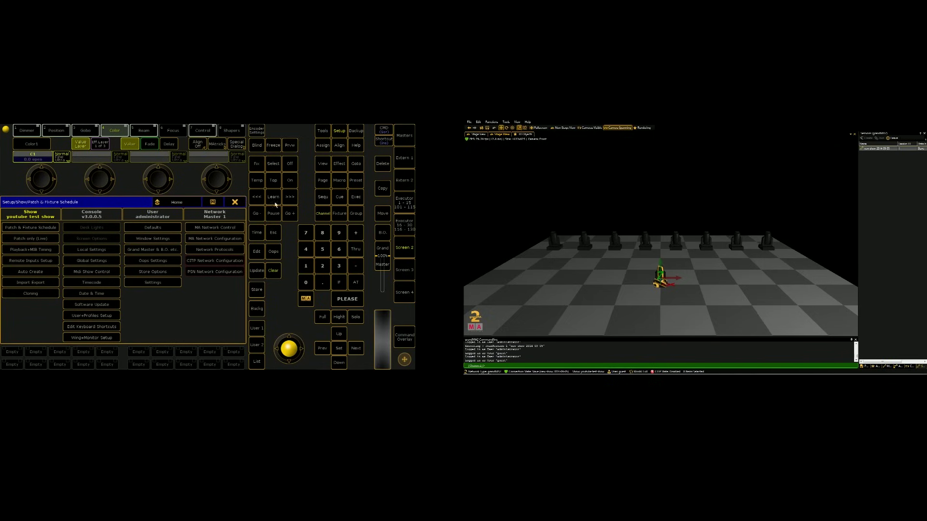
key("Escape")
left_click(273, 270)
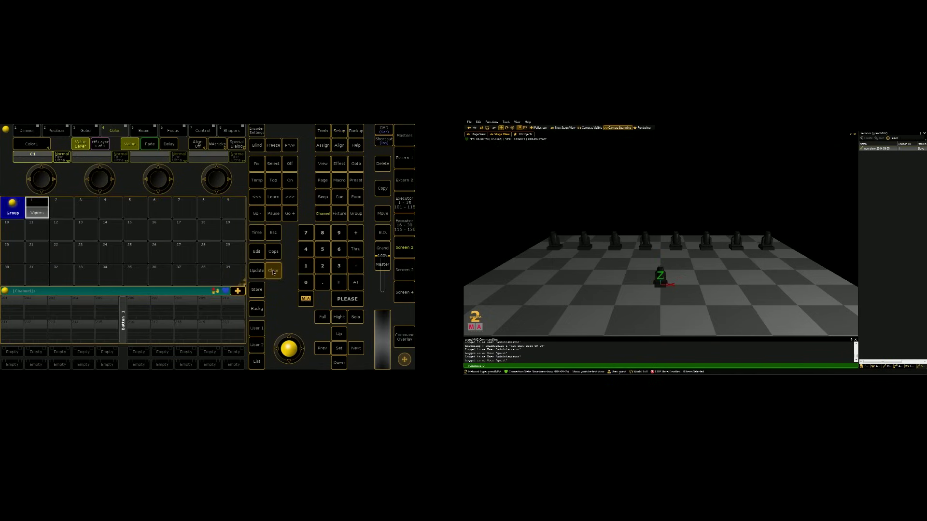
left_click(322, 266)
- Select channels 201 Thru 208 on the keypad
left_click(305, 282)
left_click(306, 267)
left_click(351, 252)
left_click(323, 266)
left_click(320, 237)
left_click(347, 299)
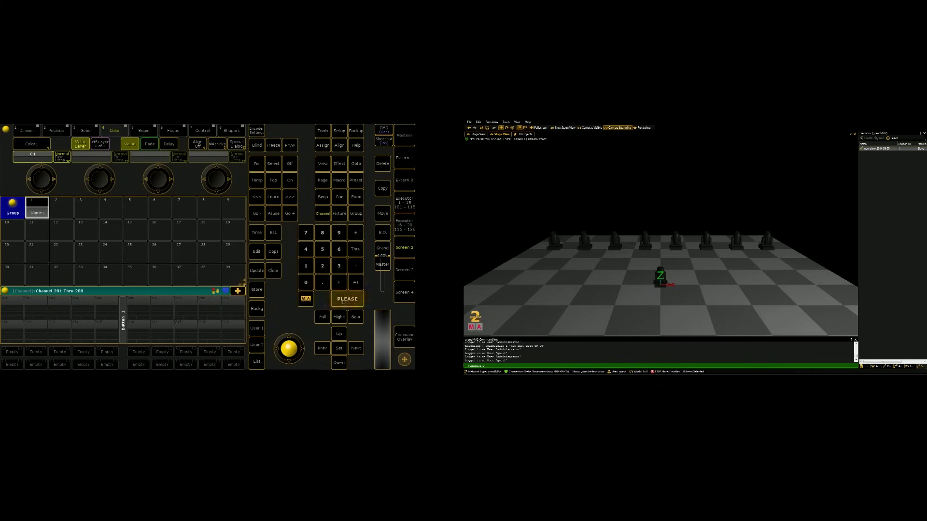
- Store the selection as Group 2 labelled '5R Beams', clear, then reselect the group
left_click(257, 290)
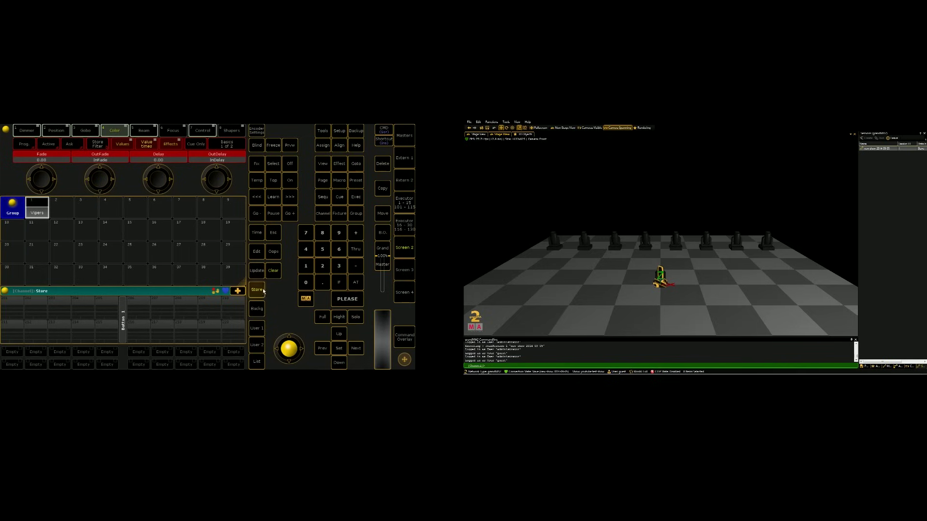
left_click(62, 213)
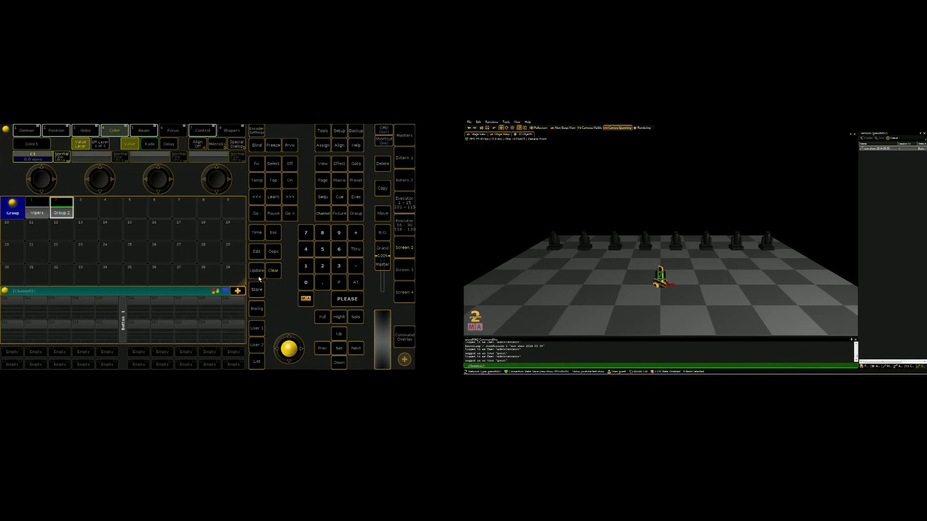
type("5R B")
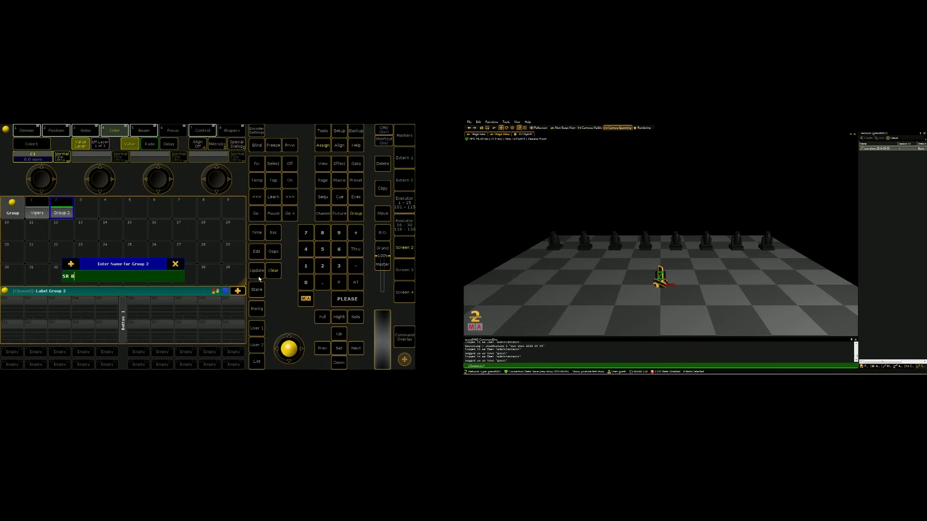
type("eams")
key("Return")
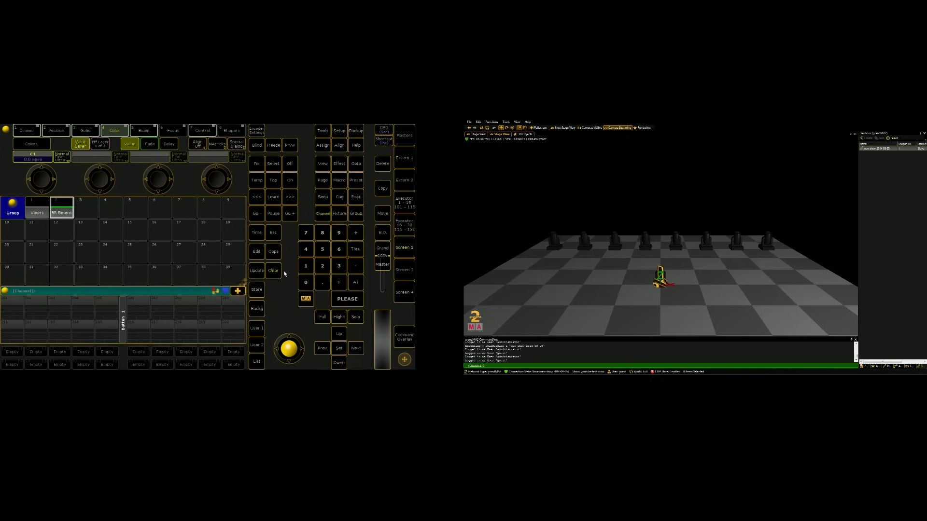
left_click(273, 271)
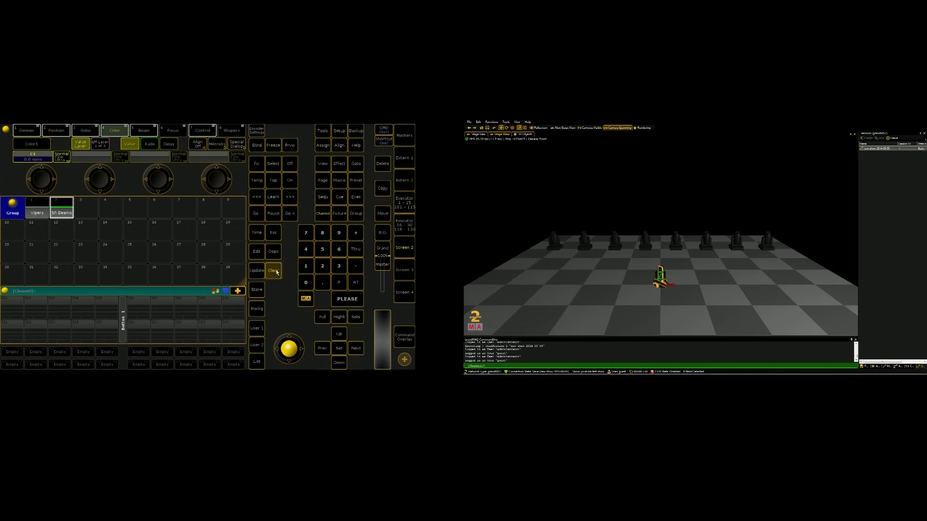
left_click(66, 206)
- Spread the 5R Beams' X position from -4 Thru 4 m across the stage
left_click(399, 249)
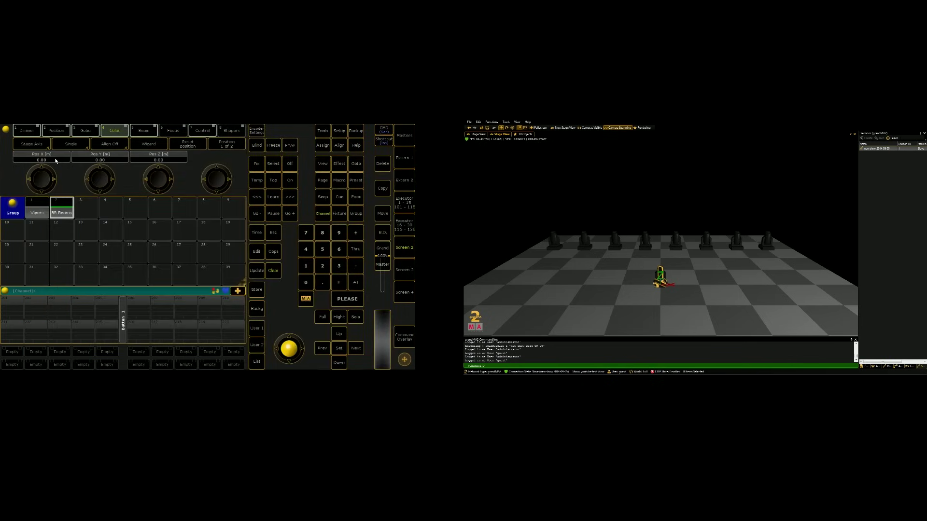
left_click(55, 160)
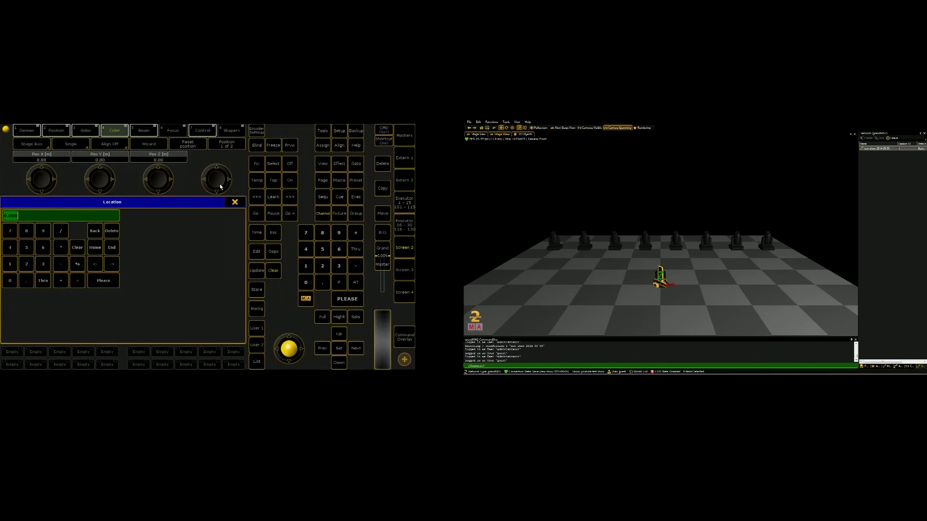
type("-4")
left_click(43, 281)
type("4")
key("Return")
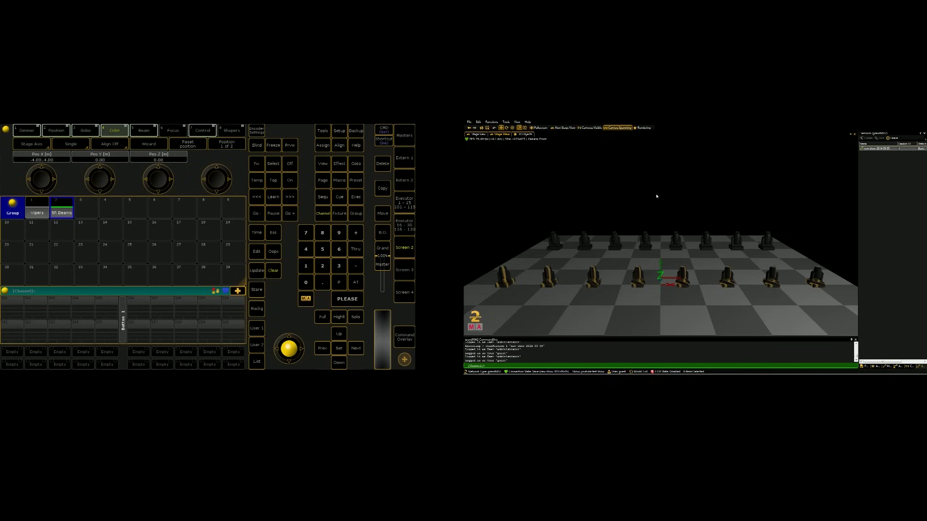
- Raise the 5R Beams to a 5 m Z height
left_click_drag(657, 196, 580, 223)
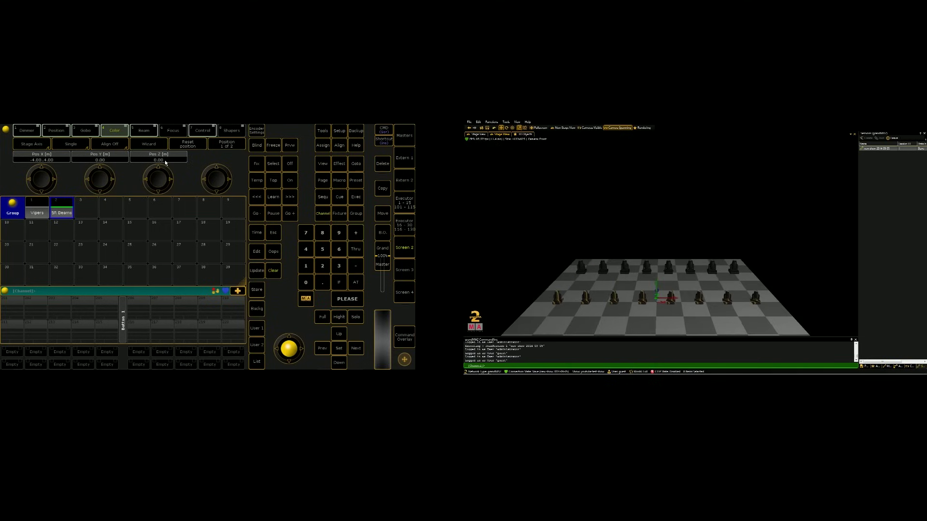
left_click(165, 162)
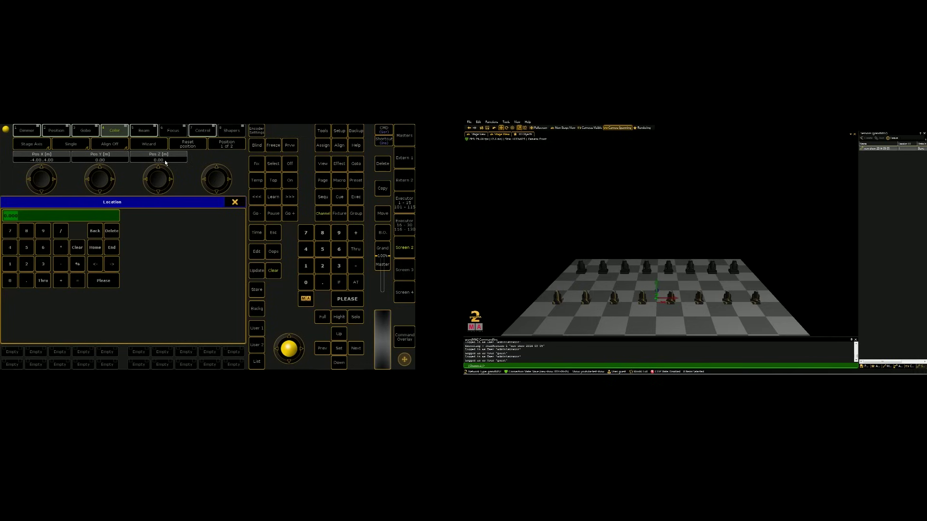
type("5")
key("Return")
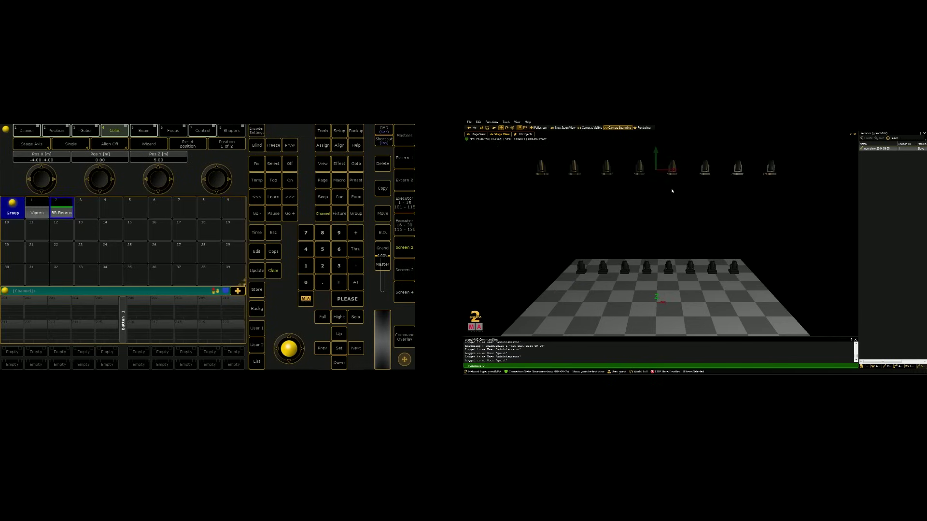
left_click(231, 145)
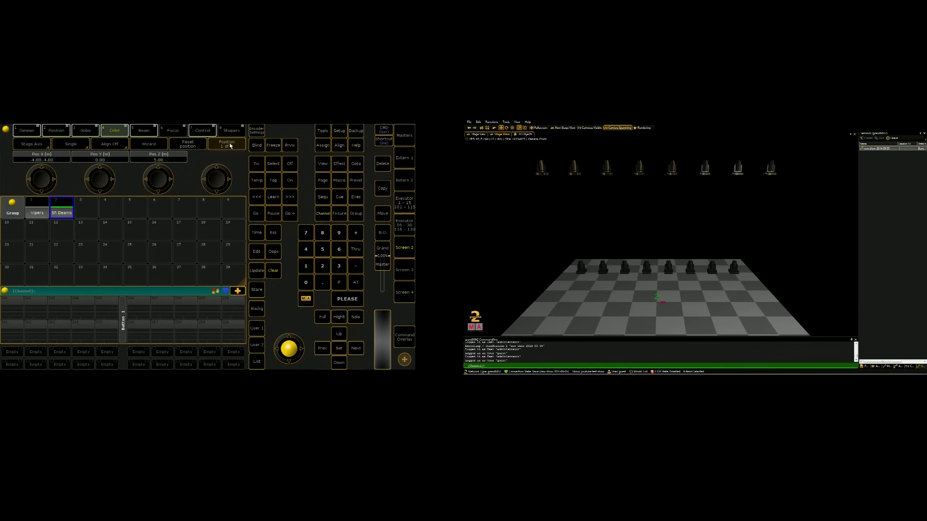
- Flip the 5R Beams upside down with a 180° Y rotation
left_click(231, 145)
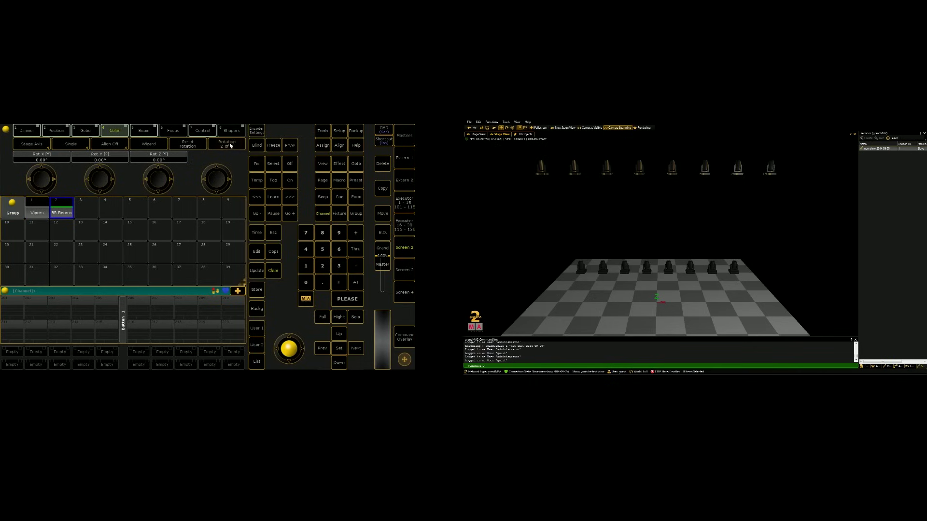
left_click(230, 145)
left_click(109, 160)
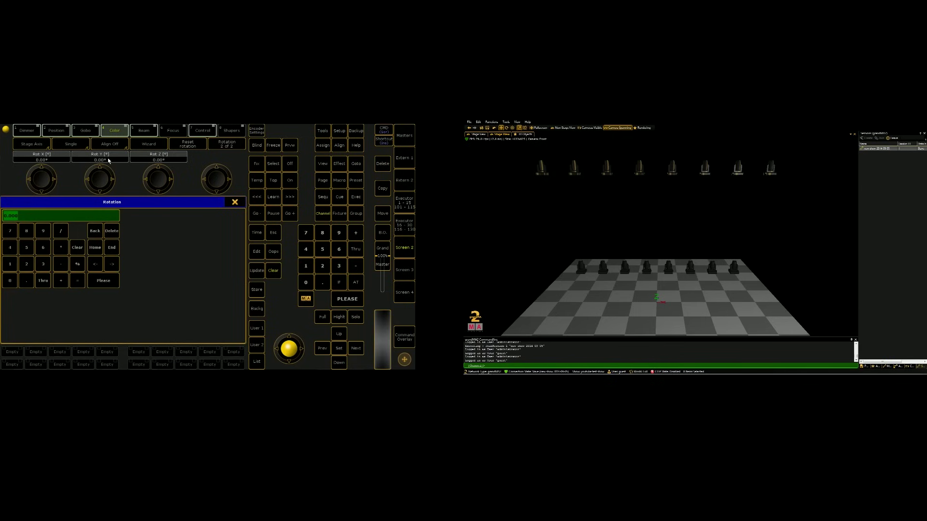
type("180")
key("Return")
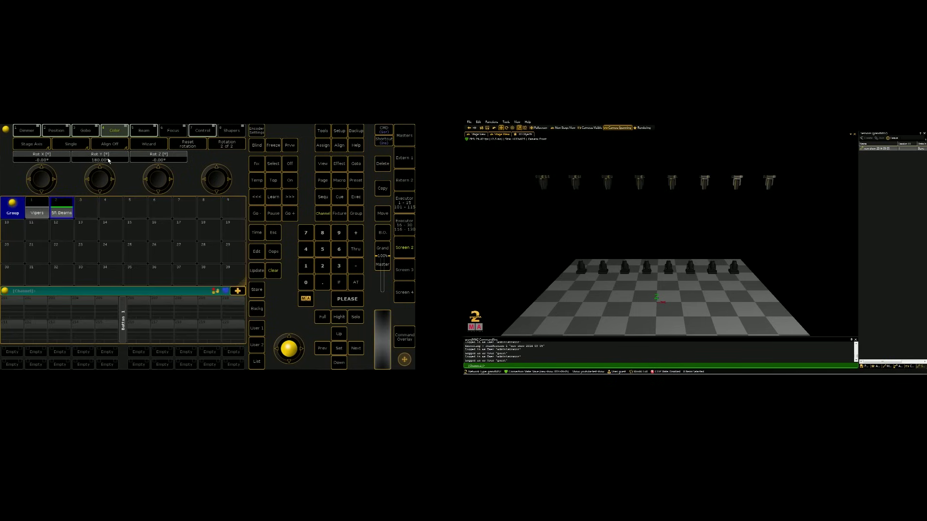
- Highlight the beams and tilt them to about -45 to check them
left_click(339, 317)
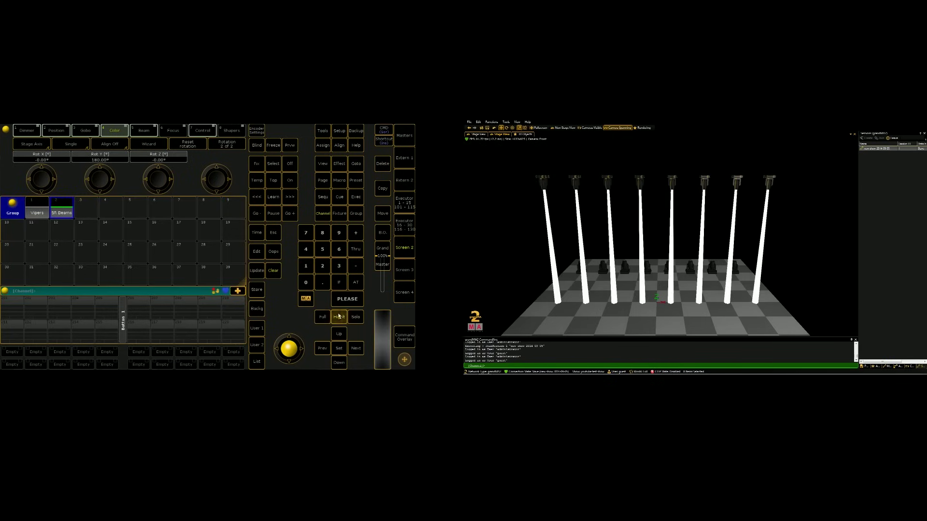
left_click(54, 132)
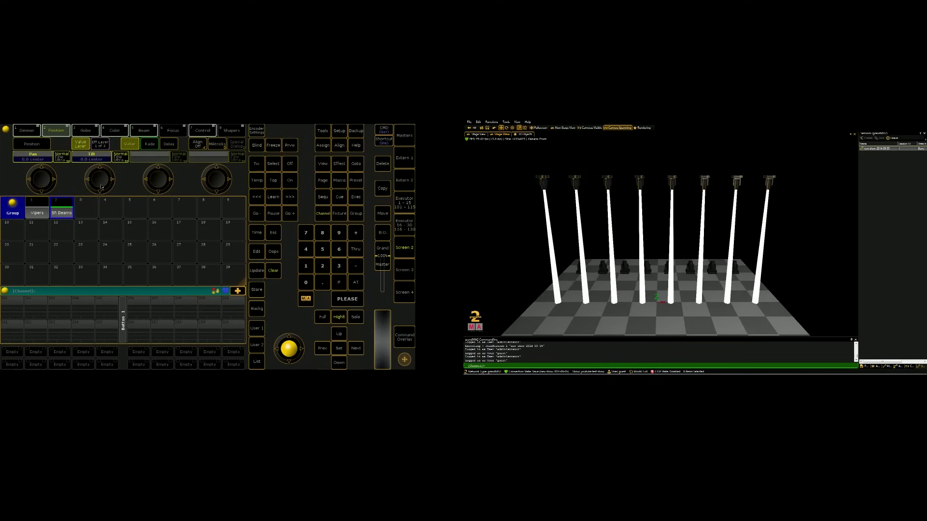
scroll(101, 188, "up", 3)
scroll(101, 188, "down", 3)
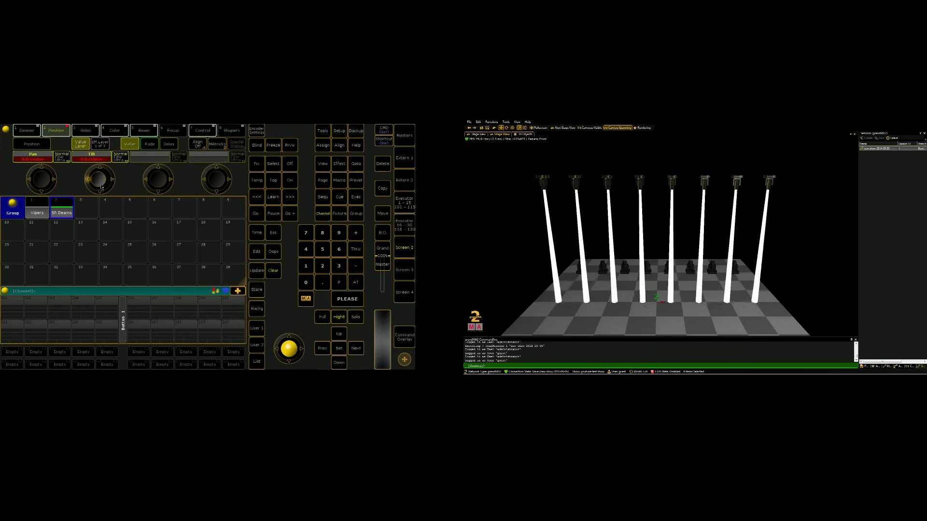
scroll(101, 187, "up", 5)
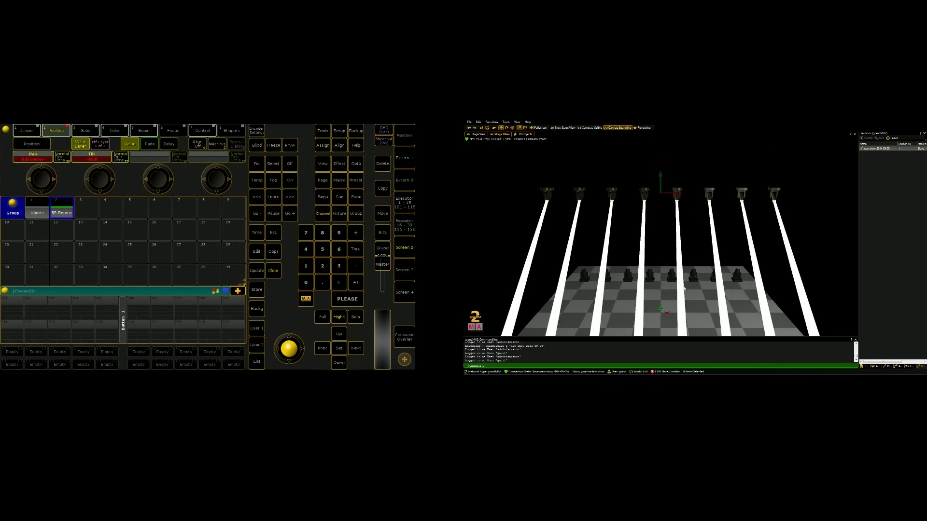
left_click(405, 248)
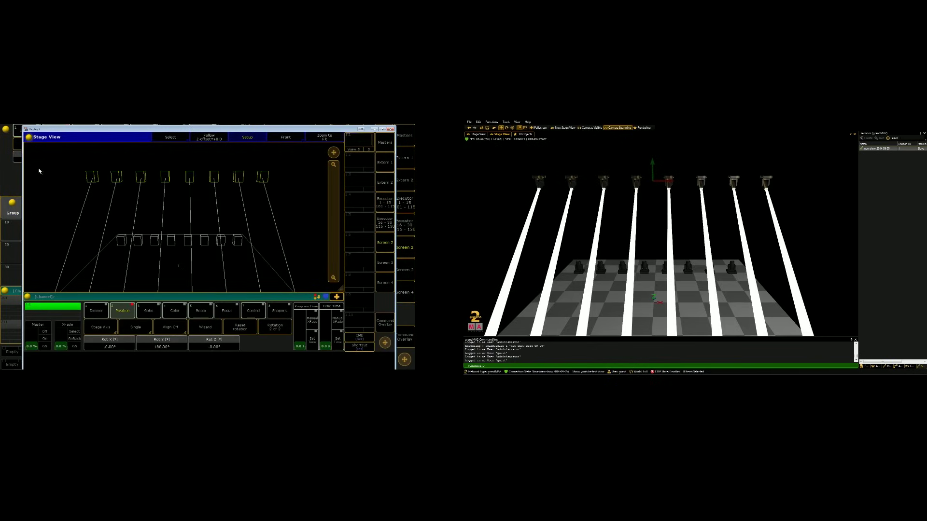
left_click(82, 156)
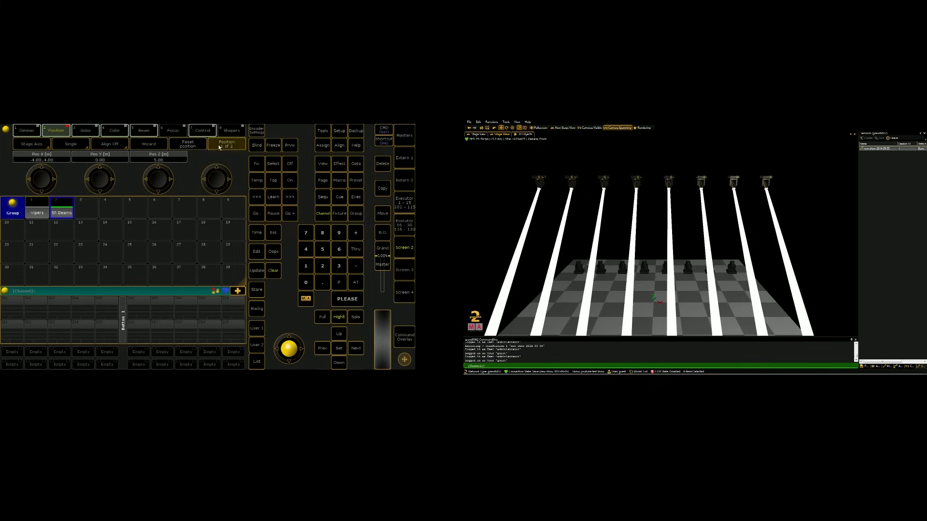
- Place the beams at 3 m on Y and double-clear the programmer
left_click(108, 159)
type("3")
key("Return")
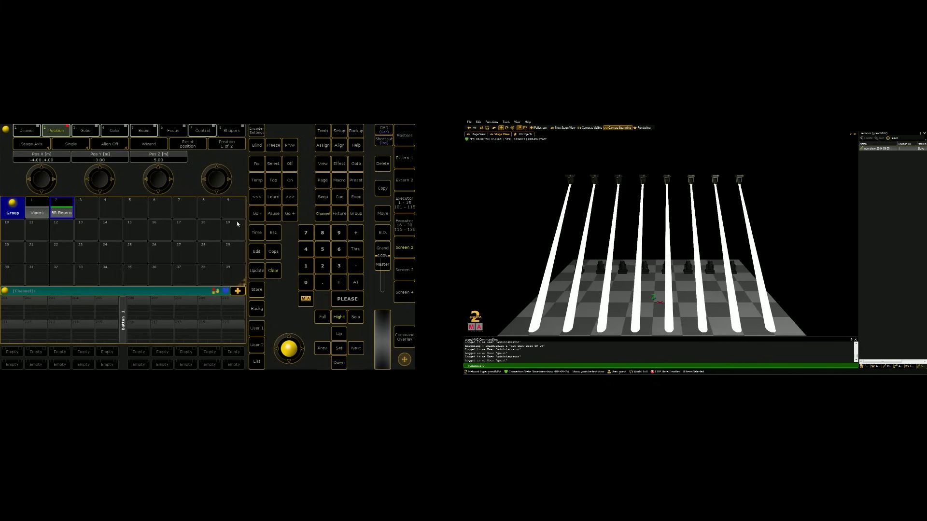
double_click(271, 274)
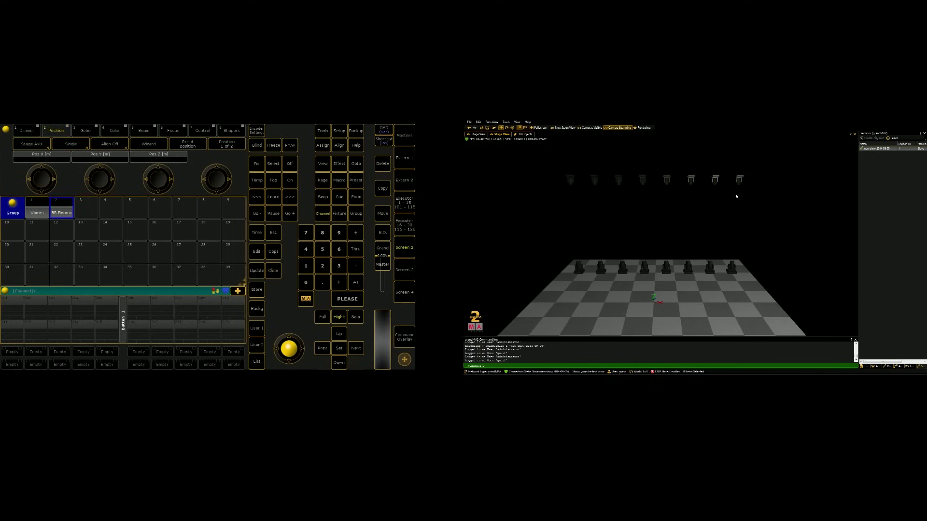
left_click_drag(737, 196, 645, 216)
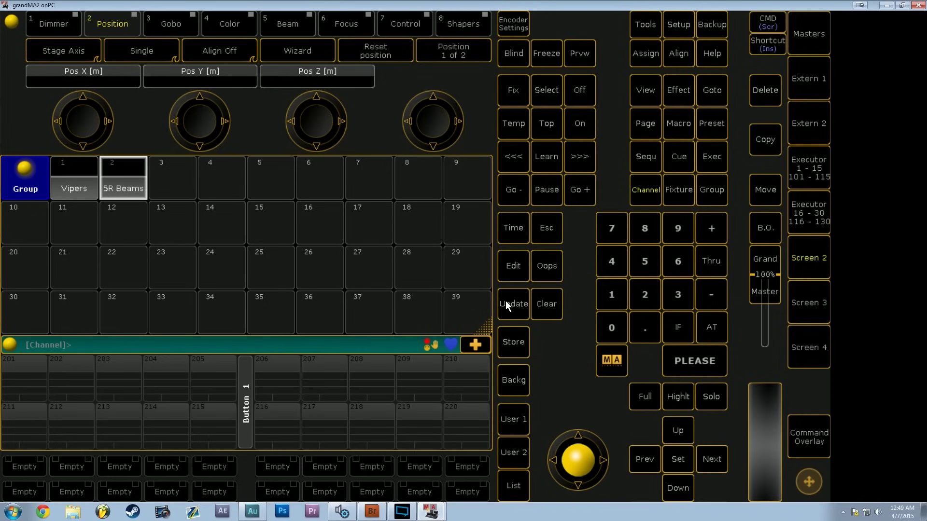
- Store the Vipers group at Full onto executor 1, test its fader, then clear
left_click(81, 187)
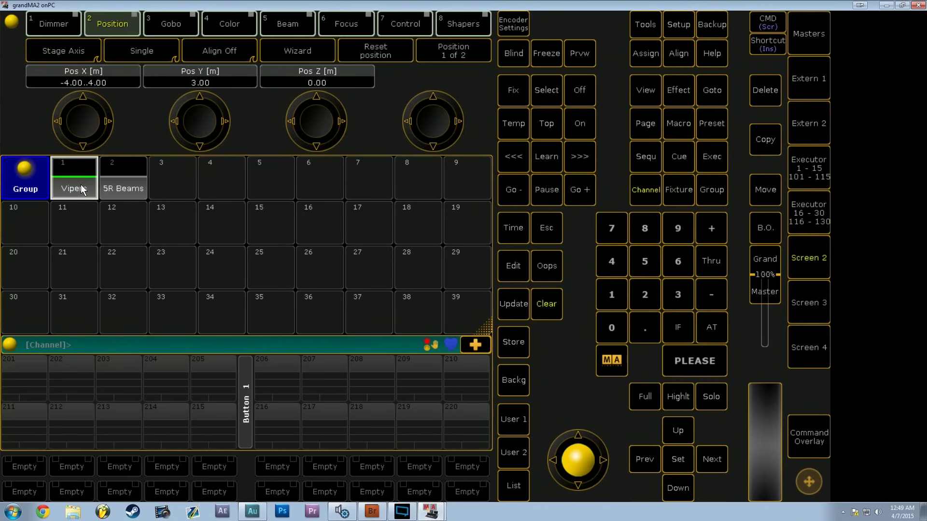
left_click(649, 395)
left_click(519, 340)
left_click(808, 168)
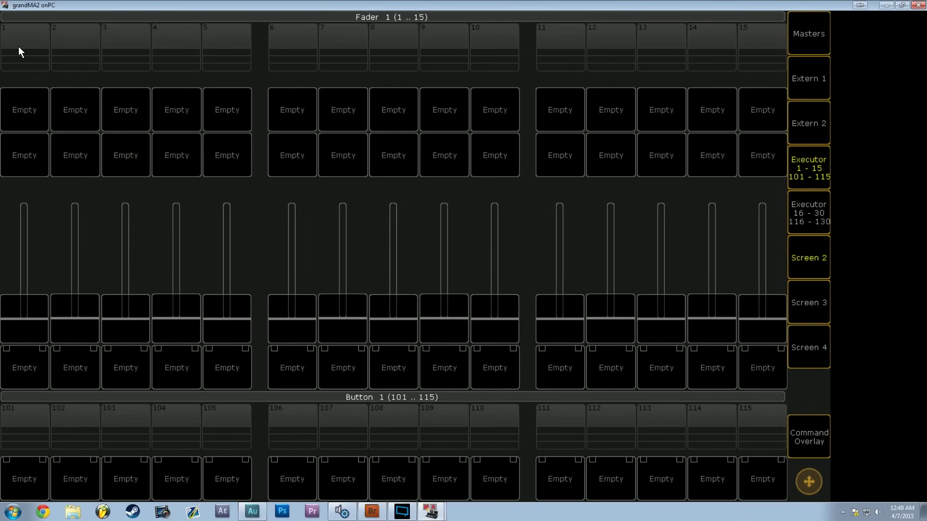
left_click(20, 50)
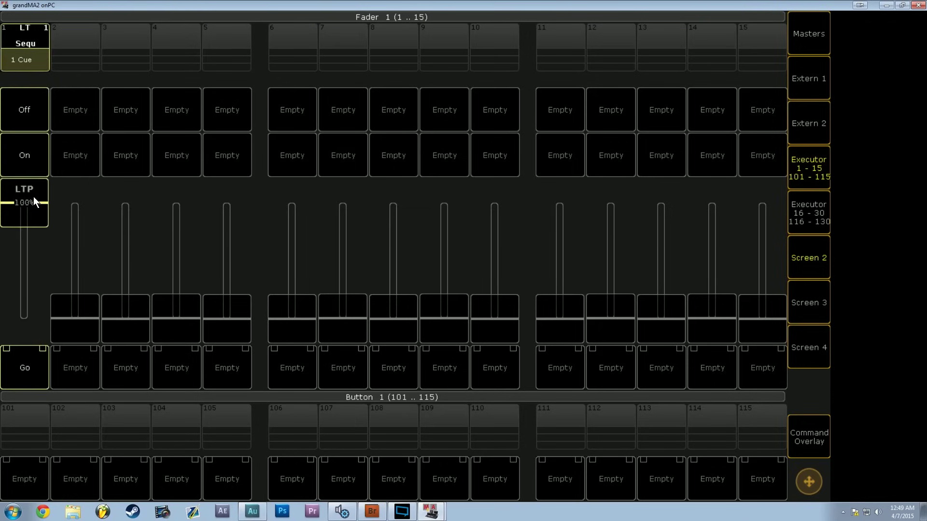
left_click_drag(33, 201, 64, 187)
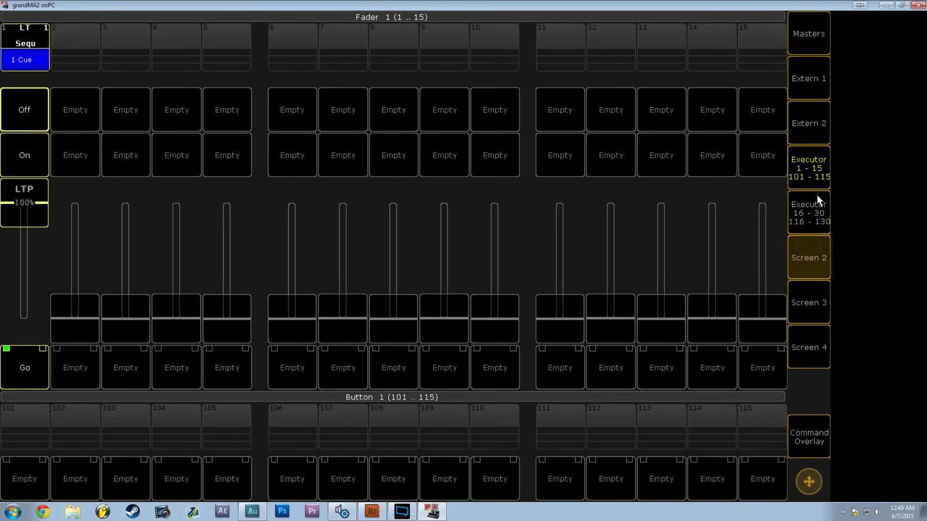
left_click(809, 257)
left_click(554, 302)
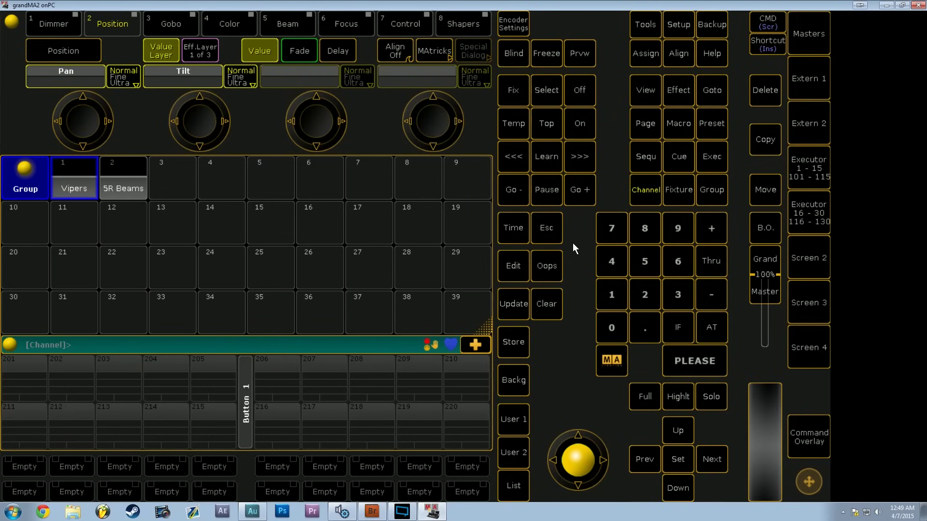
- Store the 5R Beams group at Full onto executor 2 and test its fader down to zero
left_click(130, 184)
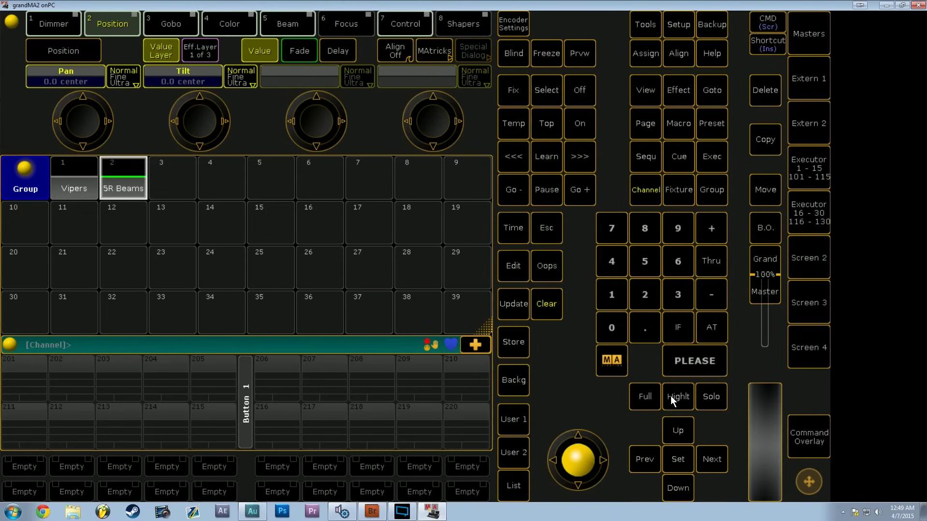
left_click(652, 403)
left_click(517, 344)
left_click(808, 168)
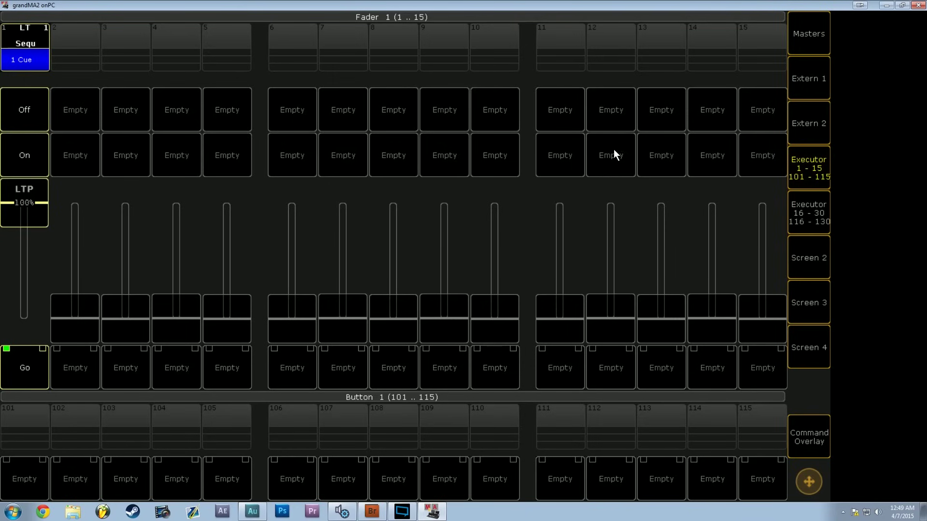
left_click(72, 40)
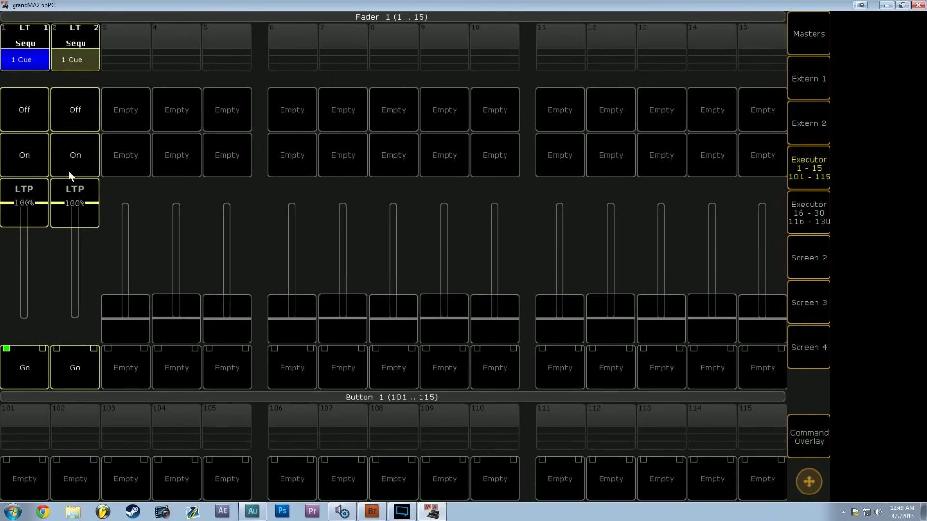
mouse_move(73, 200)
left_mouse_down()
mouse_move(74, 249)
mouse_move(113, 167)
left_mouse_up()
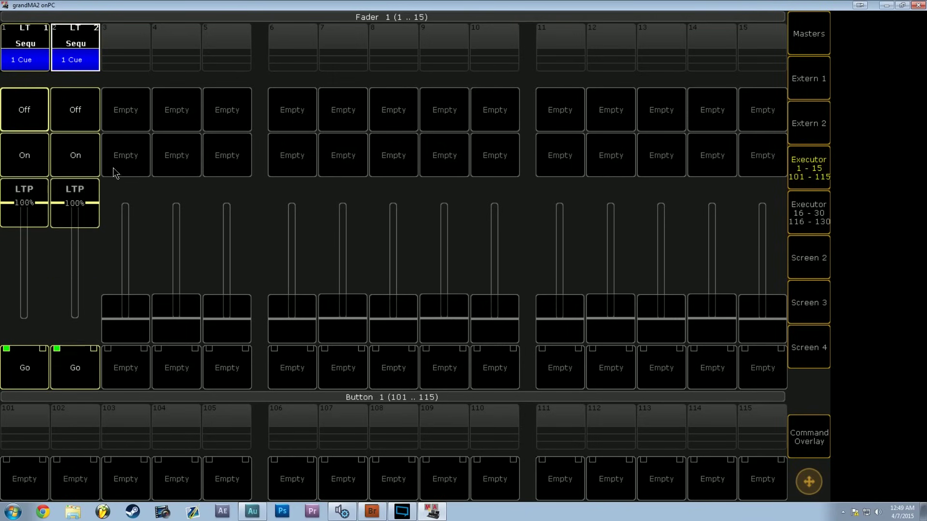
left_click_drag(70, 205, 78, 386)
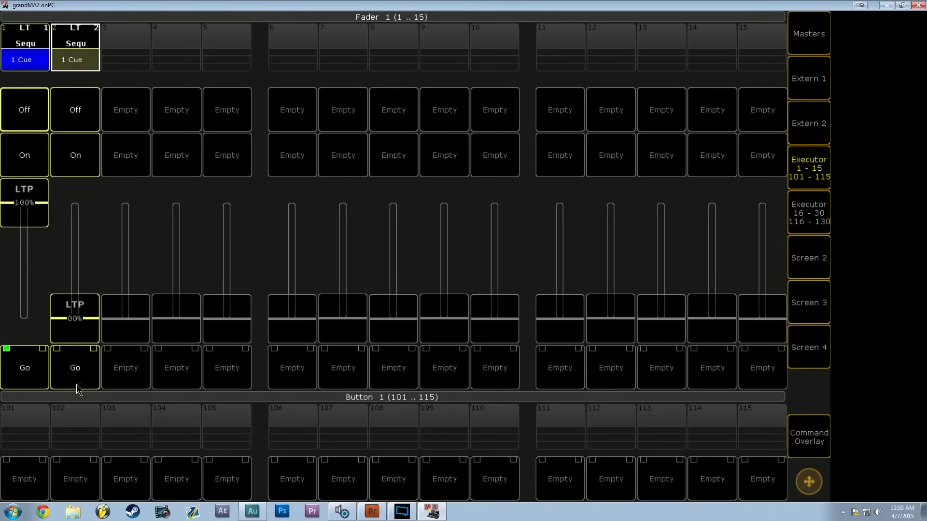
left_click_drag(47, 271, 48, 308)
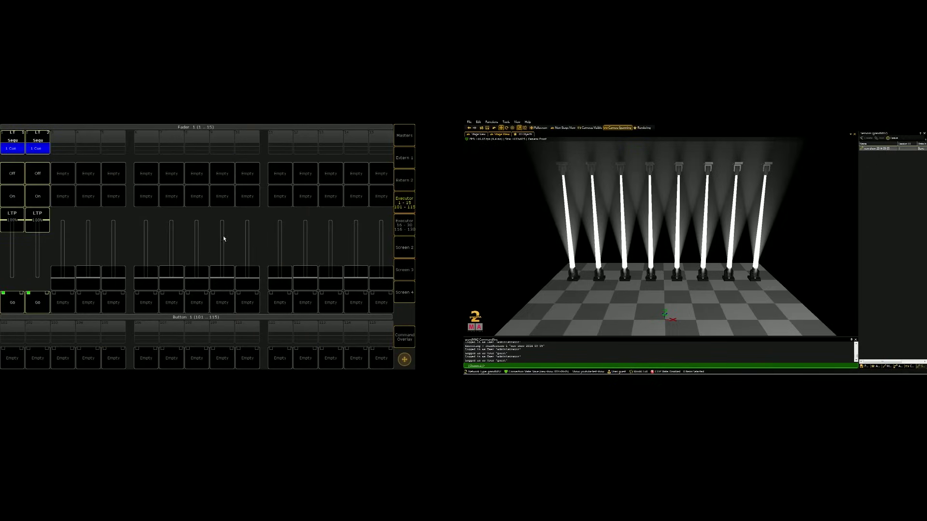
- Bring up the encoders and tilt the Vipers group forward
left_click(398, 204)
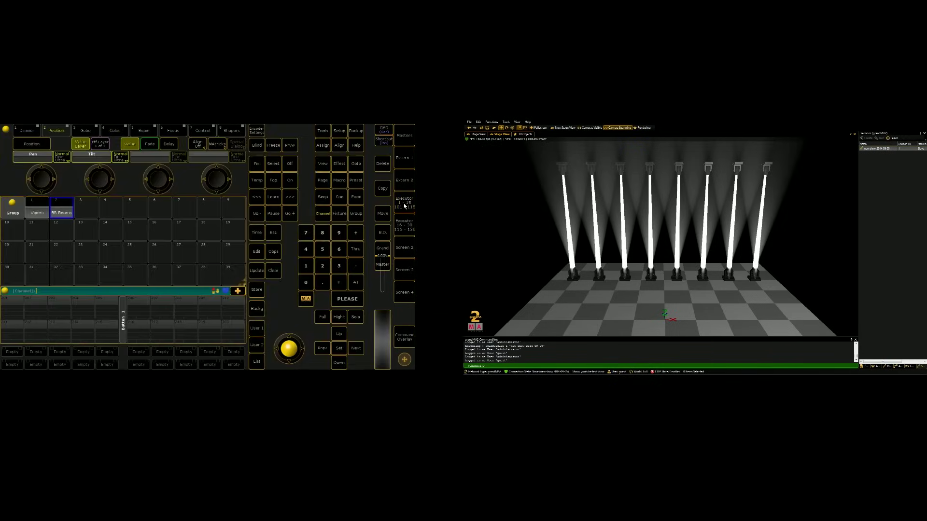
left_click(397, 205)
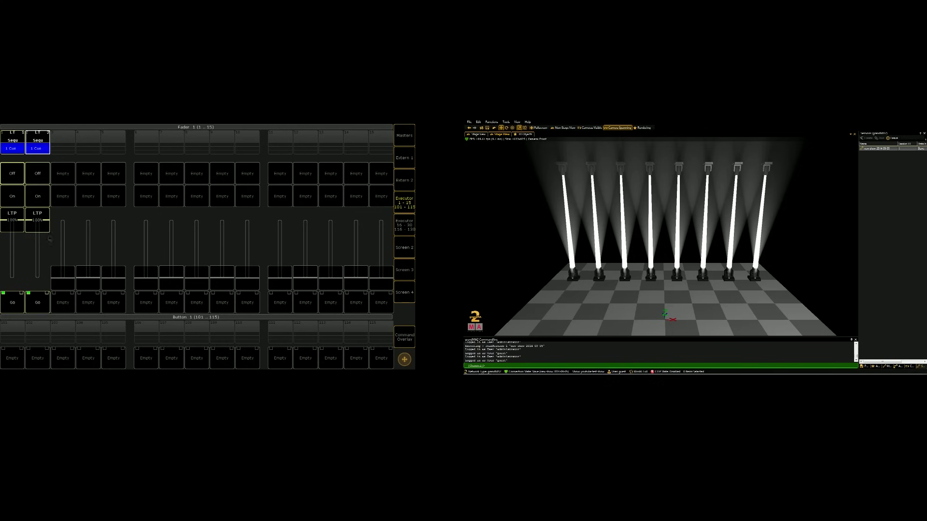
left_click(391, 218)
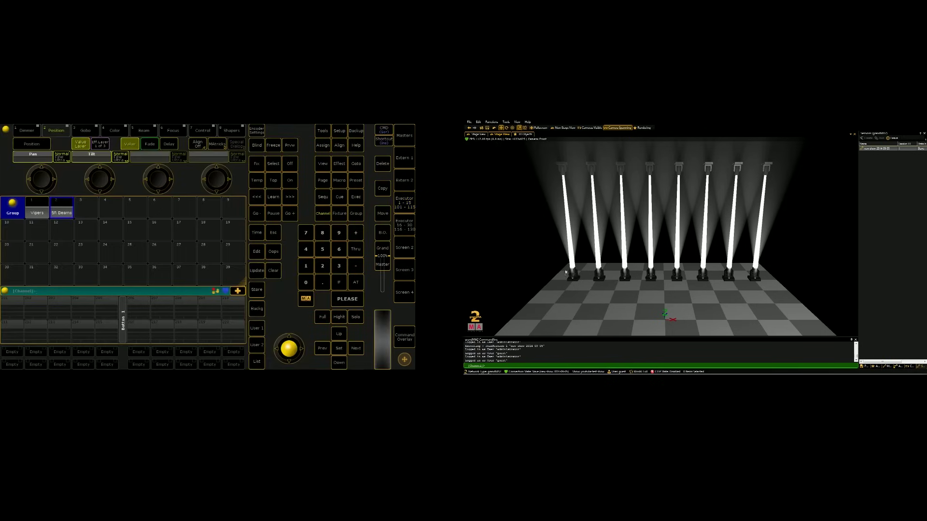
left_click(34, 211)
left_click_drag(103, 178, 102, 185)
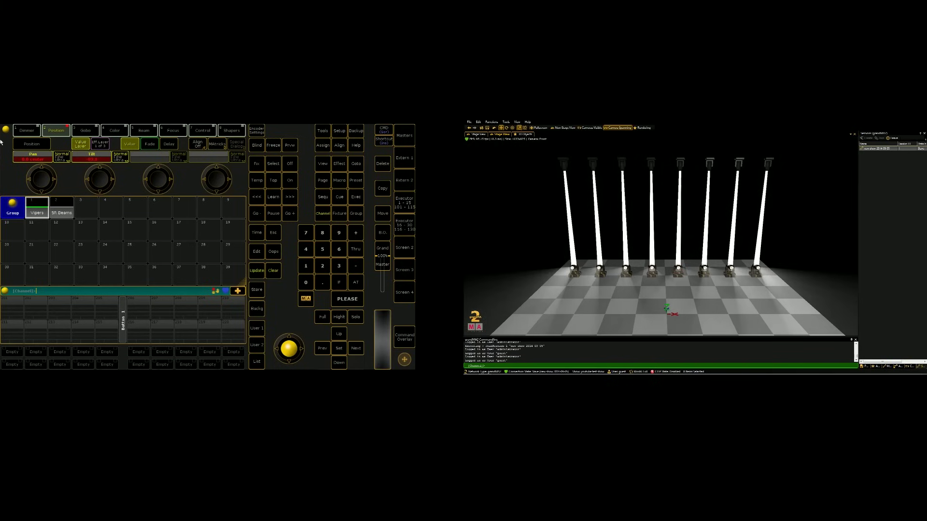
- Select the 5R Beams and roll their Tilt to about -50.3
left_click(61, 211)
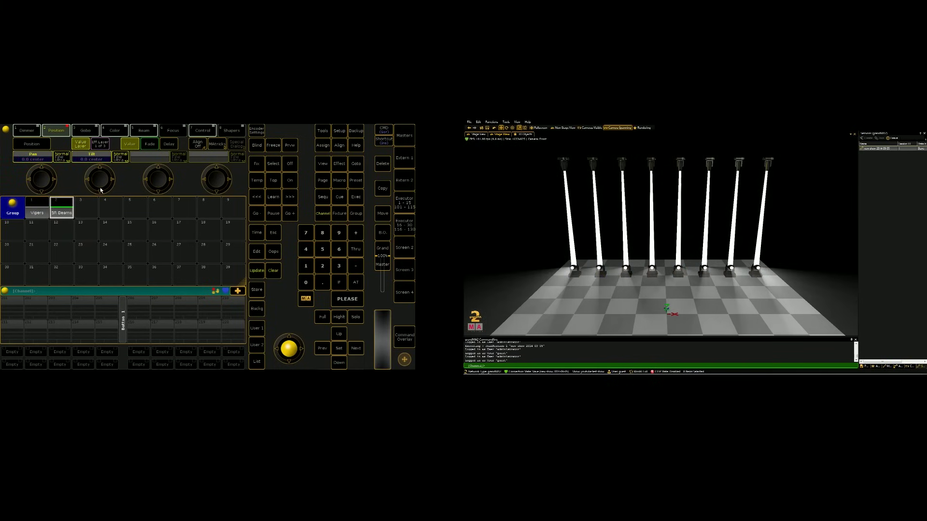
scroll(100, 190, "down", 10)
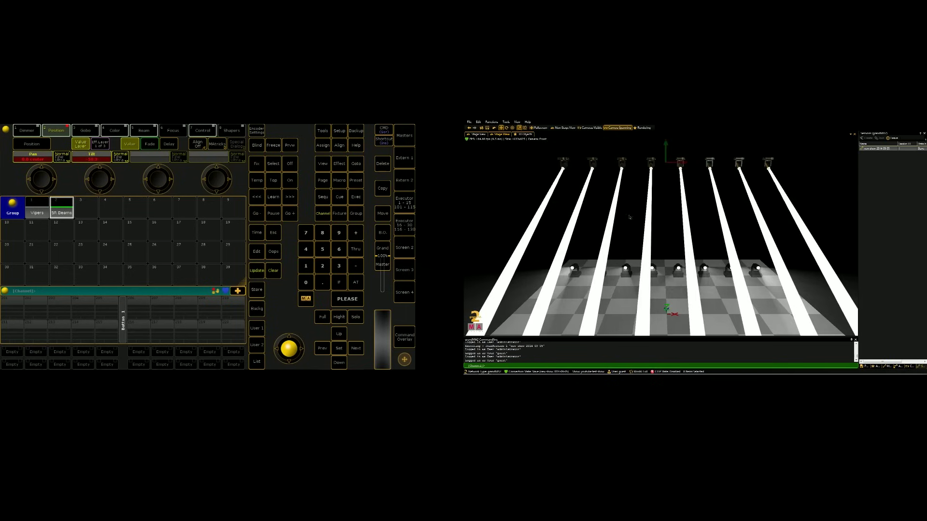
left_click_drag(629, 217, 555, 262)
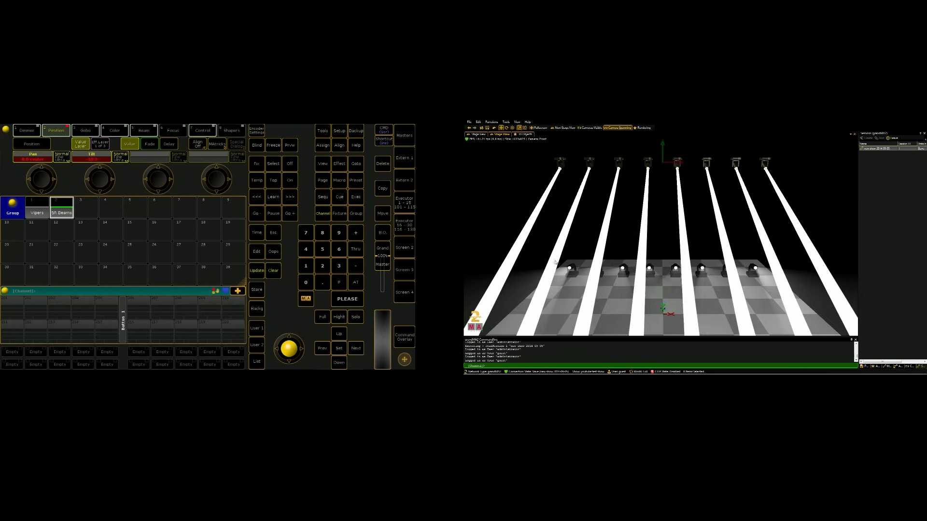
- Store the tilted position on executor 201, clear, and run cue 1 with Go
left_click(256, 290)
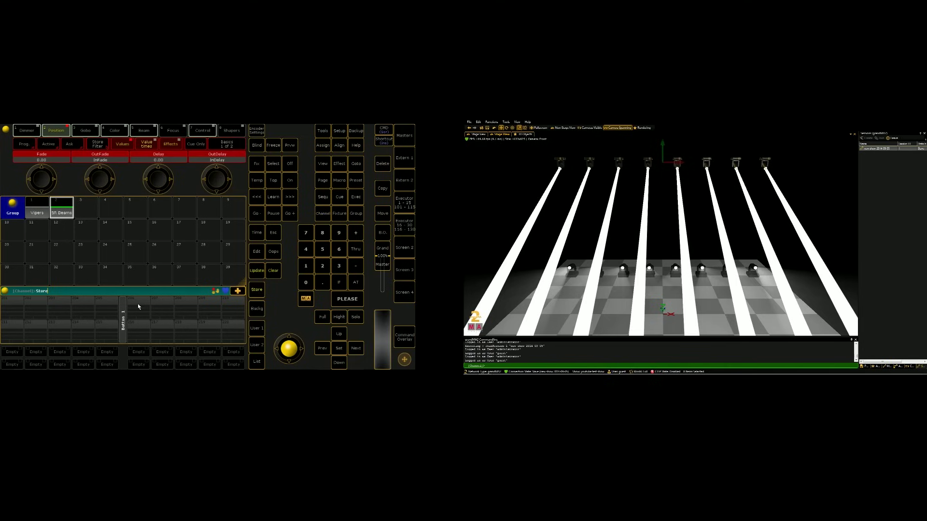
left_click(19, 304)
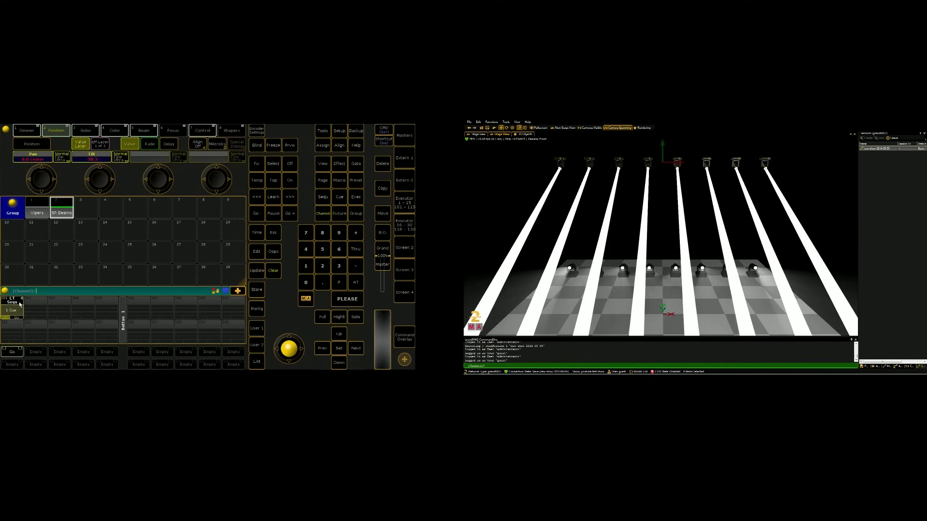
left_click(273, 272)
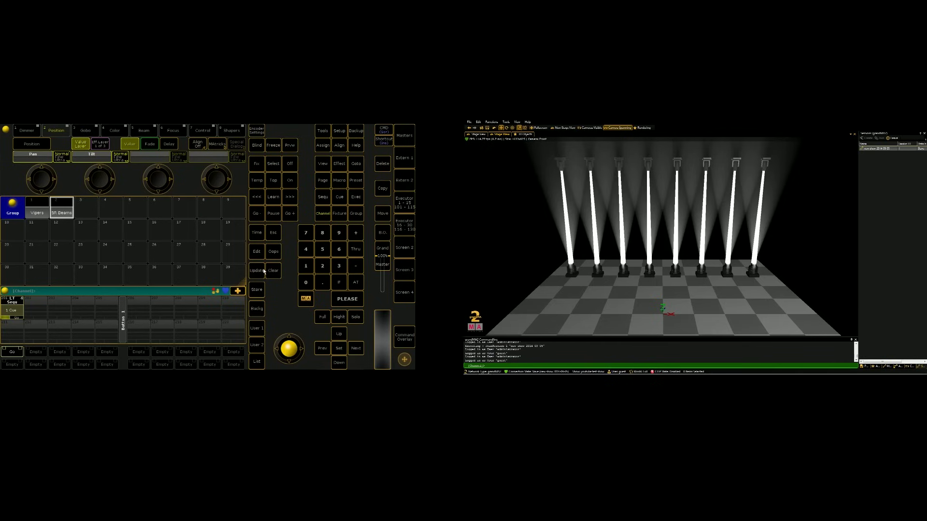
left_click(12, 352)
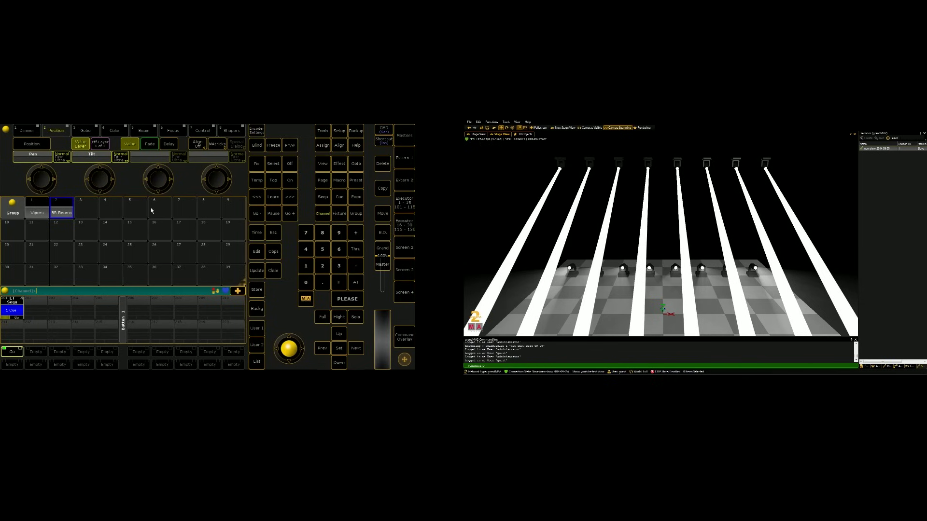
- Pan the 5R Beams to about -31, tilt the Vipers to about -53.6, and enable Align spreading
left_click(68, 211)
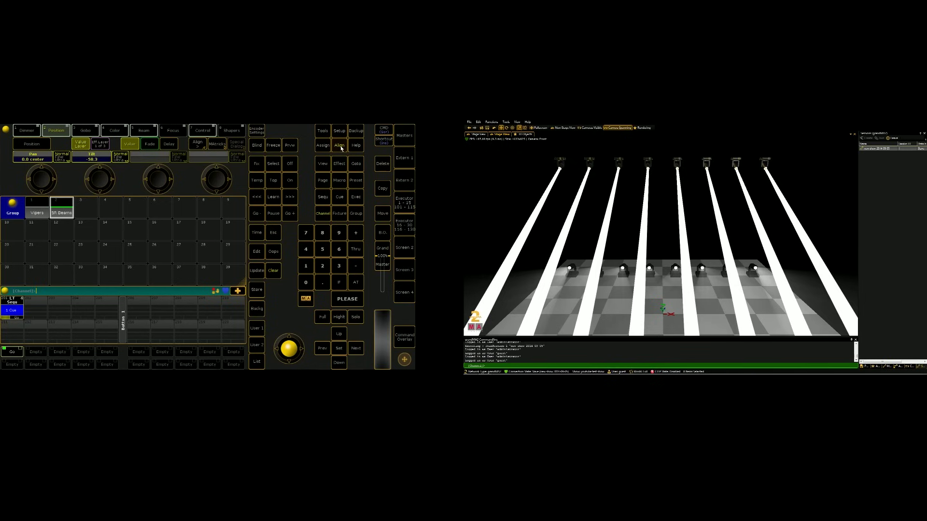
scroll(43, 185, "down", 10)
scroll(42, 186, "down", 5)
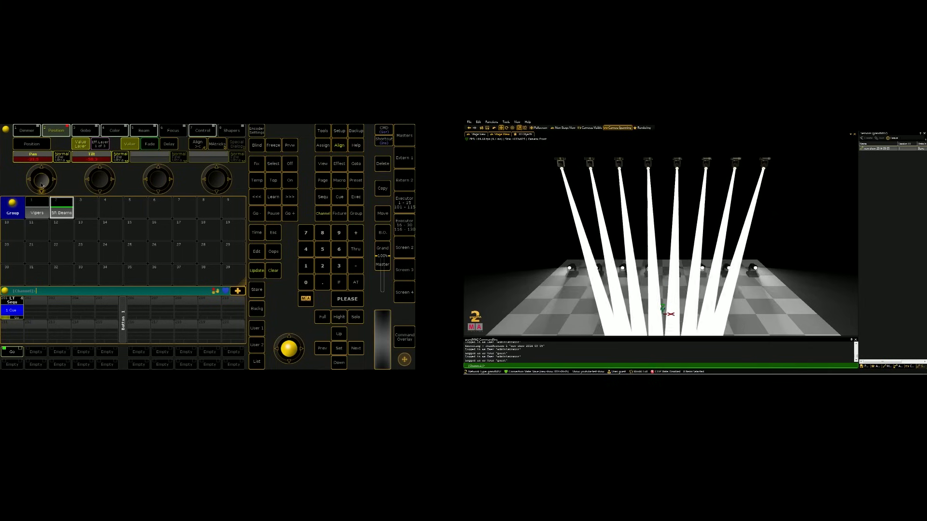
left_click_drag(666, 151, 597, 269)
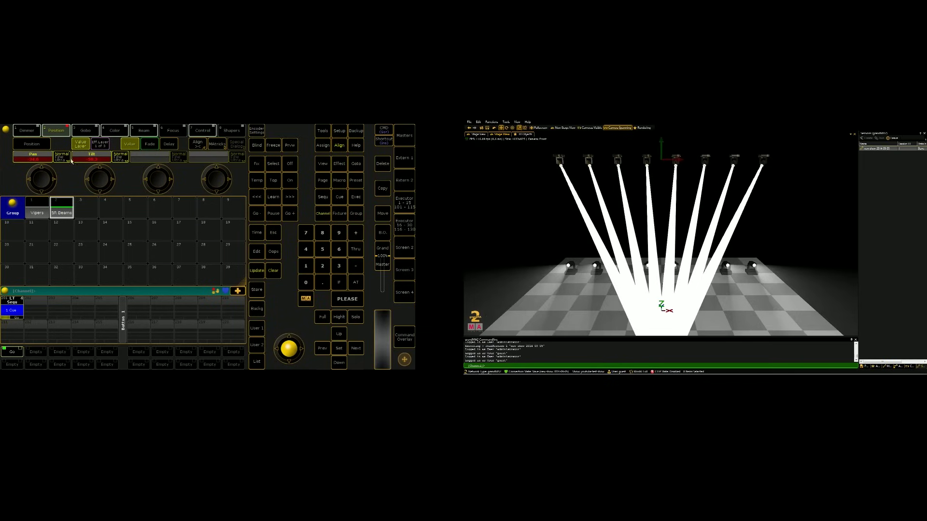
left_click(39, 211)
left_click_drag(95, 180, 100, 185)
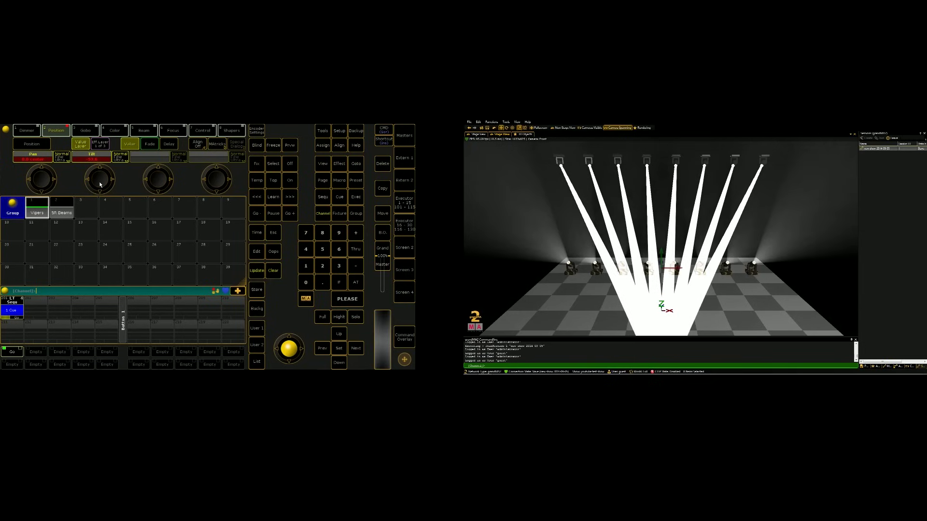
left_click(341, 149)
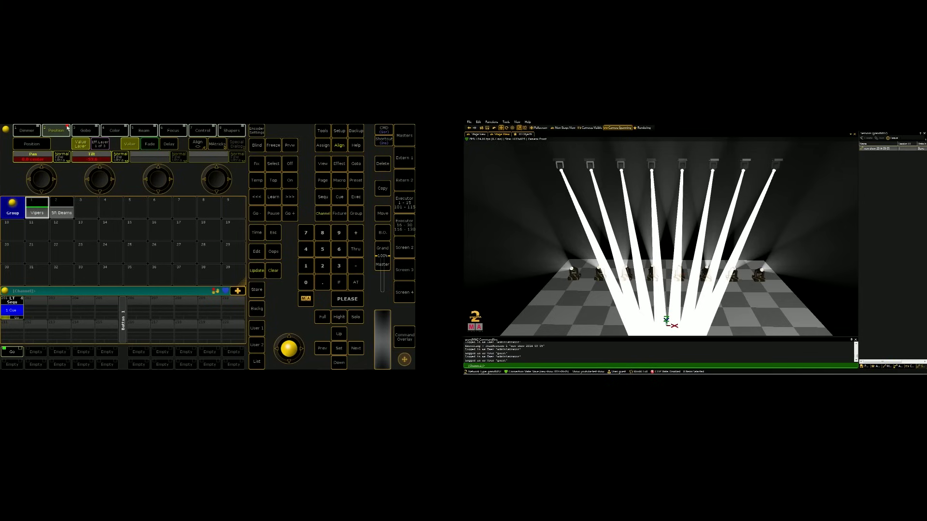
- Store the converging fan on executor 202, clear, then alternate Go on executors 202 and 201
left_click(259, 292)
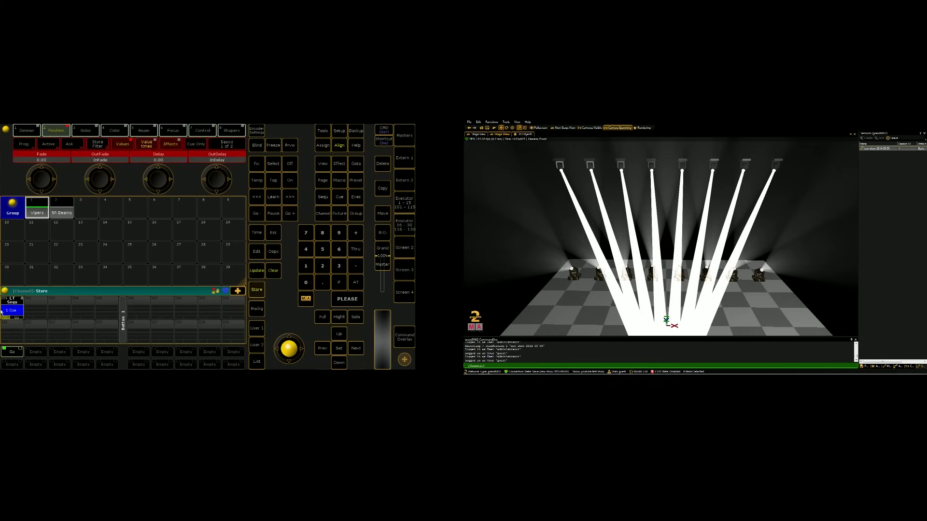
left_click(273, 272)
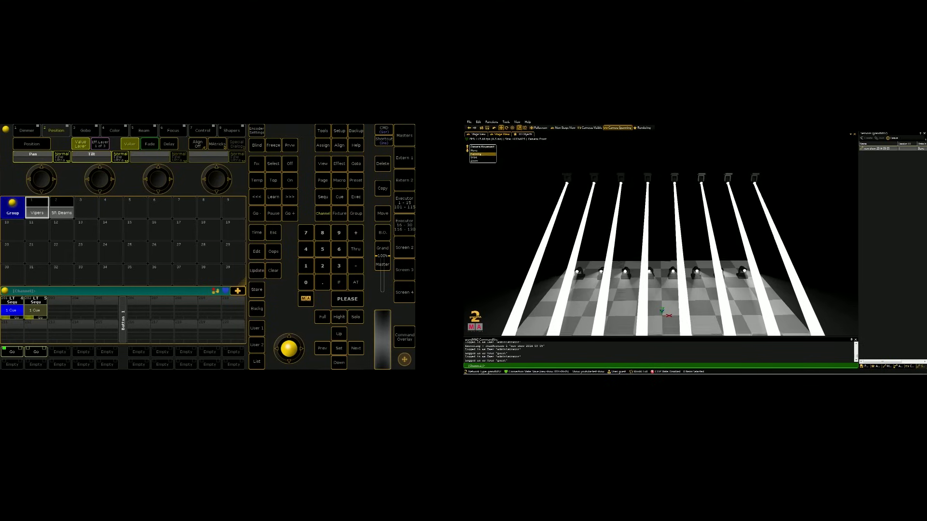
left_click(42, 354)
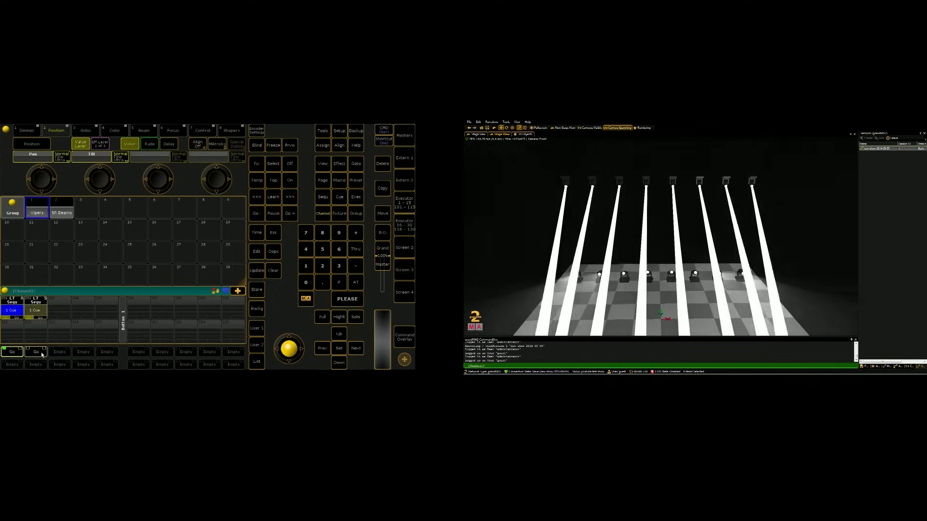
left_click(19, 354)
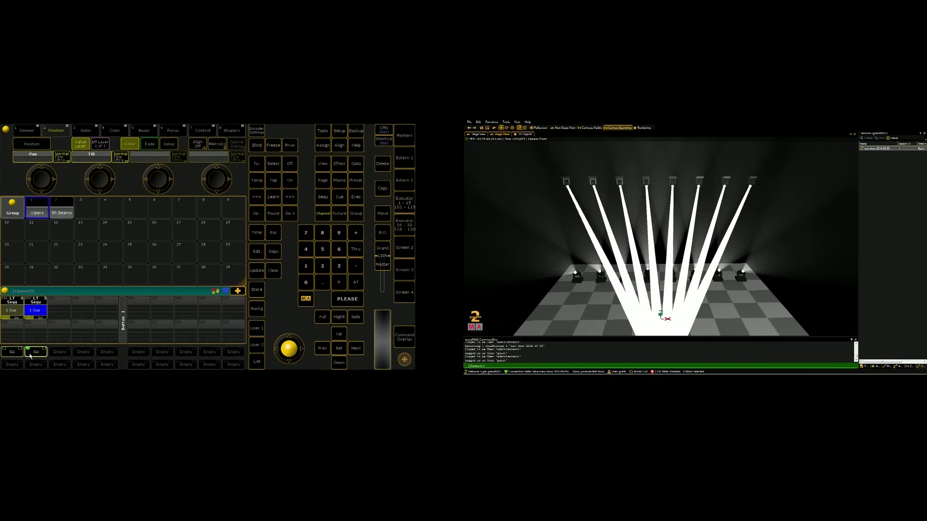
left_click(28, 355)
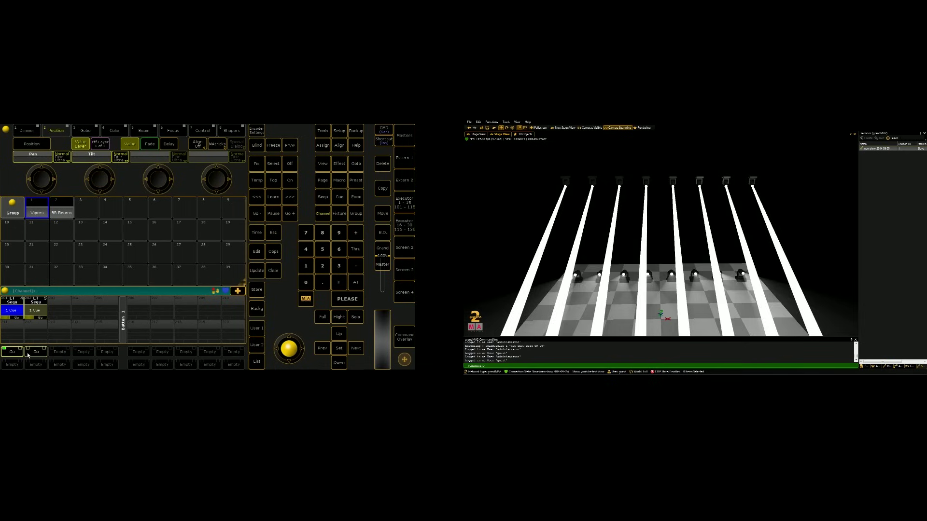
left_click(28, 355)
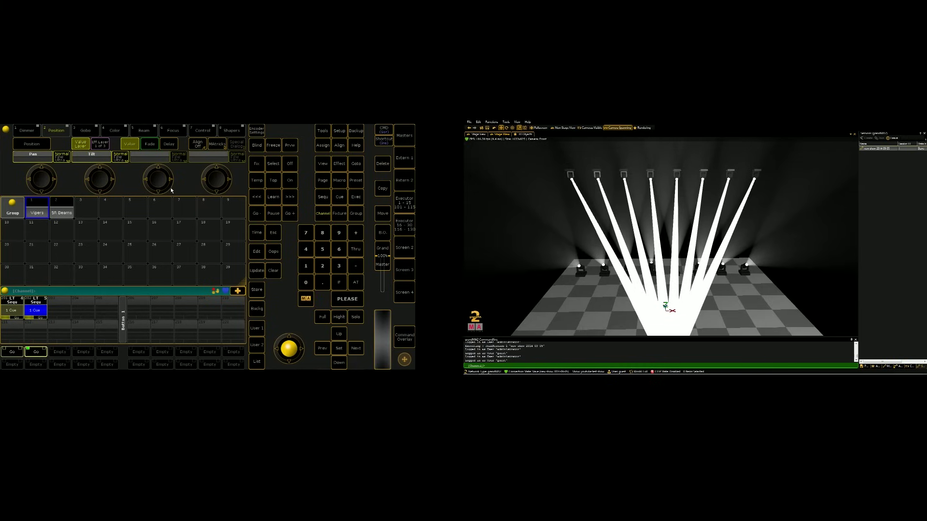
- Open an Extern 1 display and fill it with an Effects pool window
left_click(401, 157)
left_click_drag(391, 237, 269, 168)
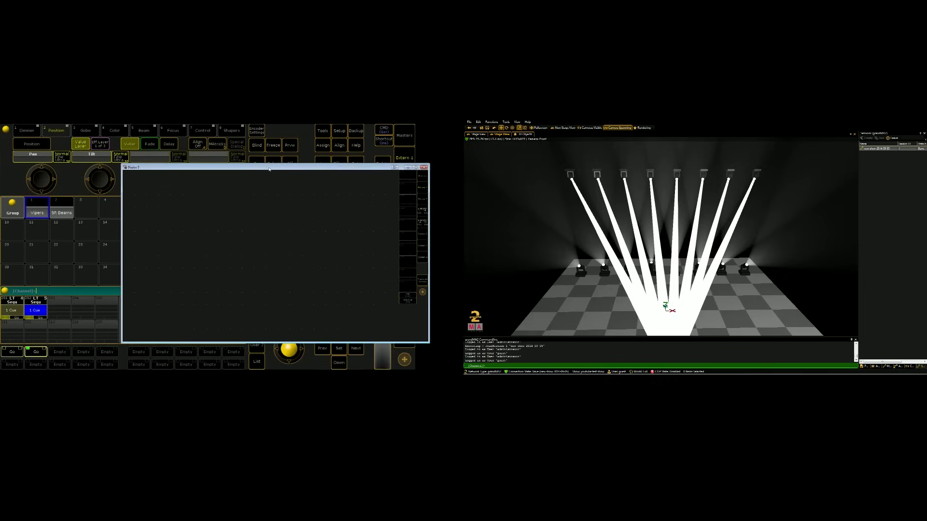
left_click(128, 179)
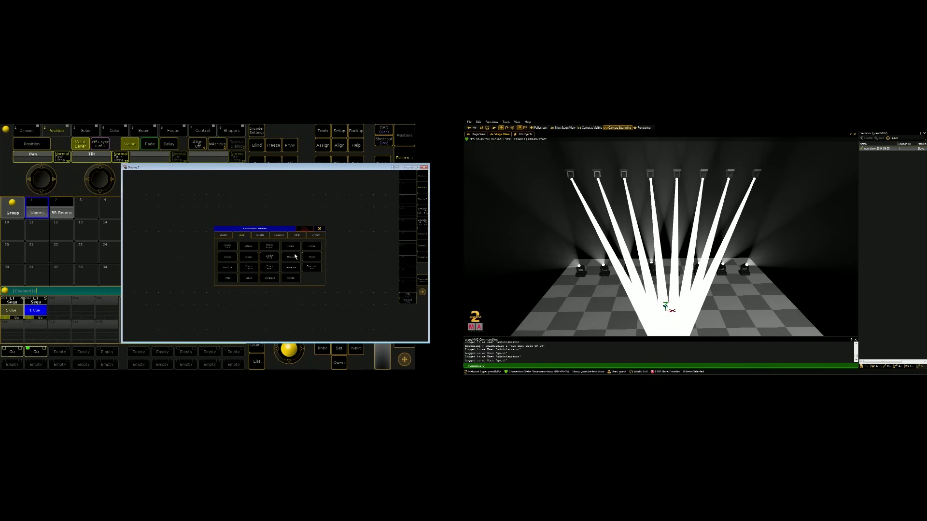
left_click(247, 246)
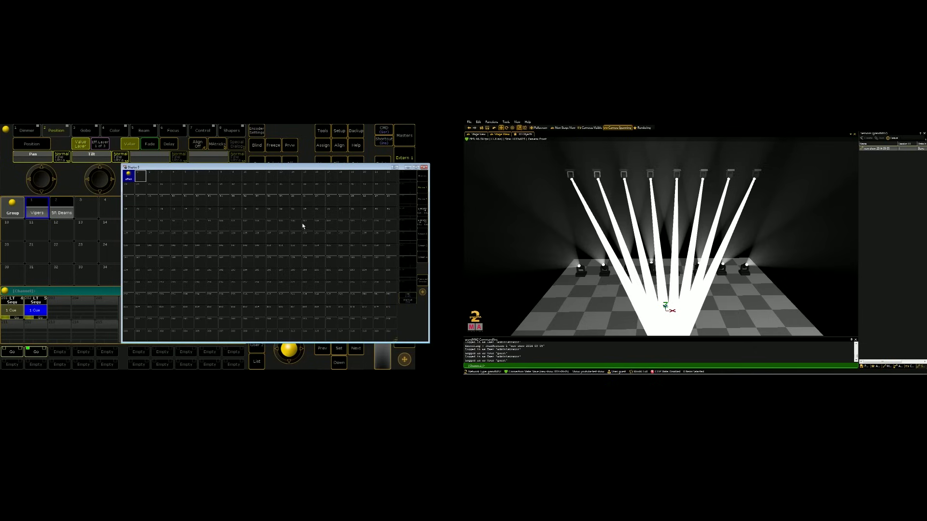
mouse_move(313, 171)
left_mouse_down()
mouse_move(312, 162)
mouse_move(323, 173)
left_mouse_up()
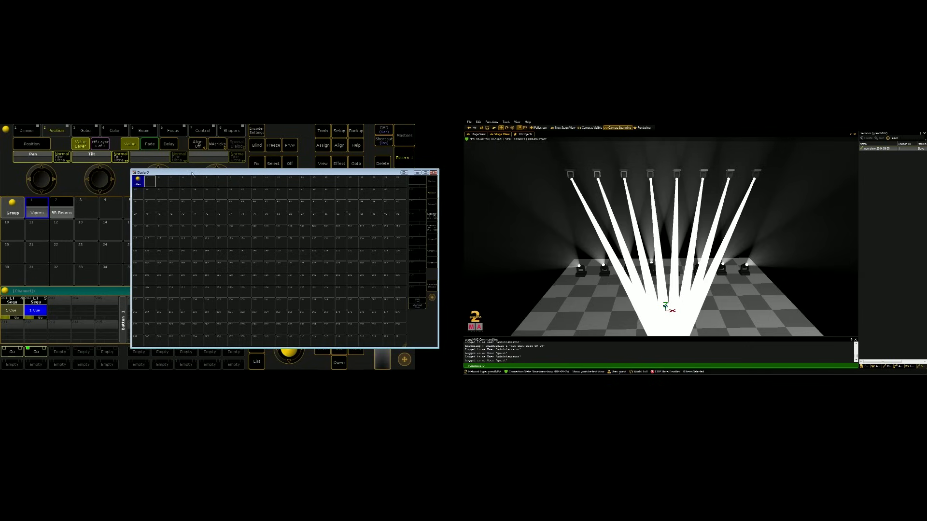
left_click_drag(191, 173, 247, 198)
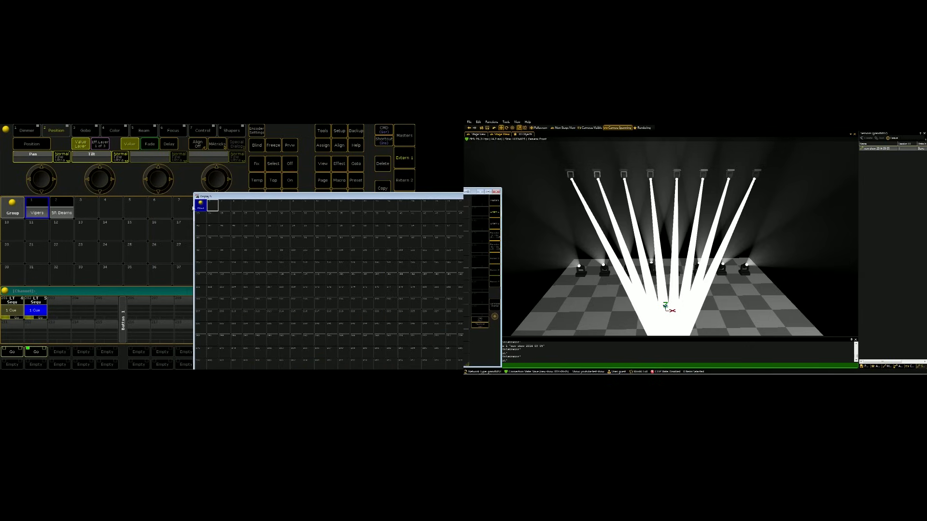
- Select the 5R Beams and open an empty Effect 1 in the Effect Editor
left_click(69, 214)
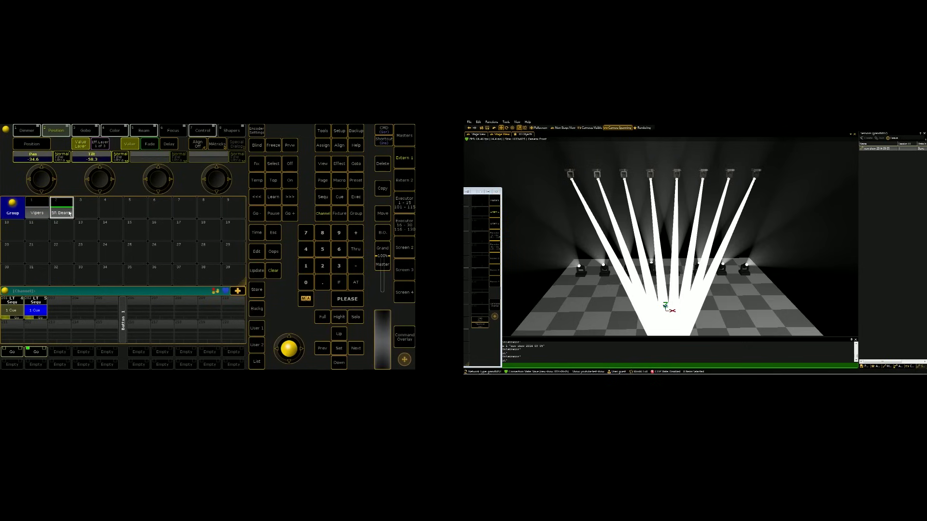
left_click(404, 158)
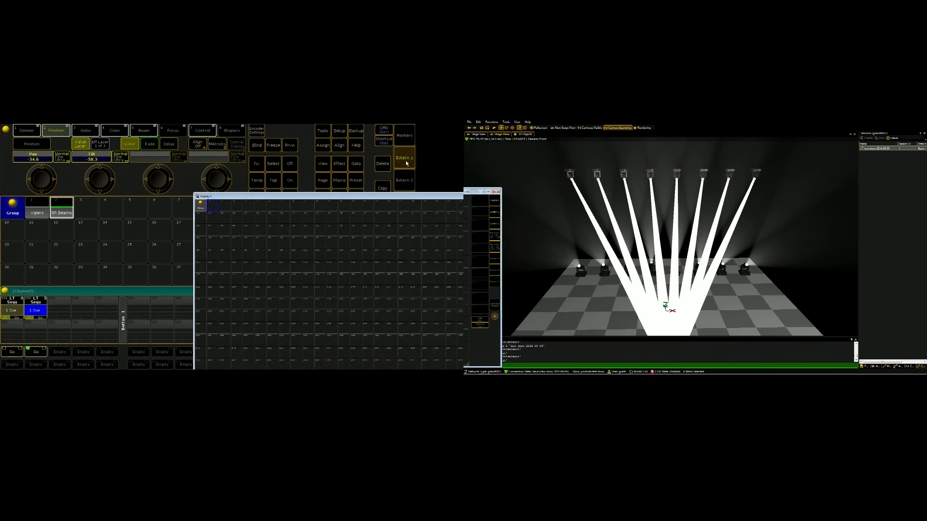
left_click(214, 207)
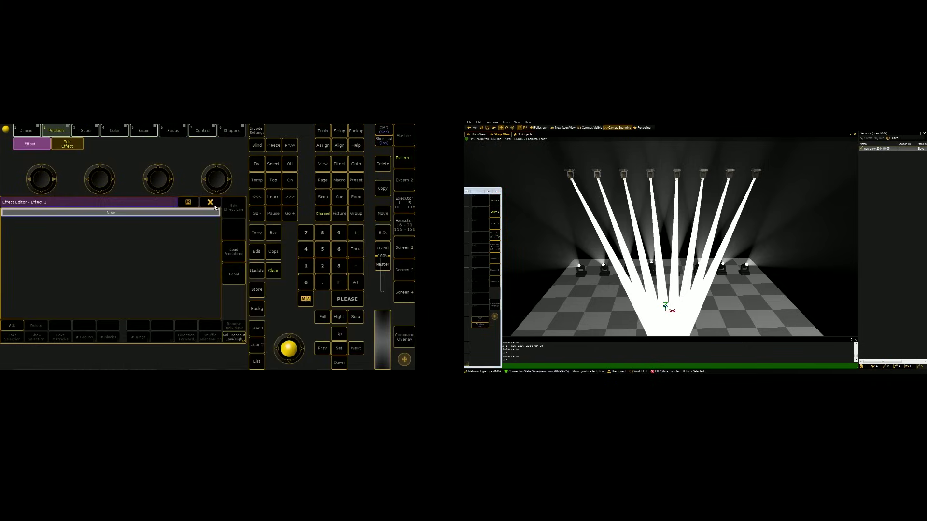
- Add a Position attribute to Effect 1 with Pan and Tilt lines
left_click(13, 326)
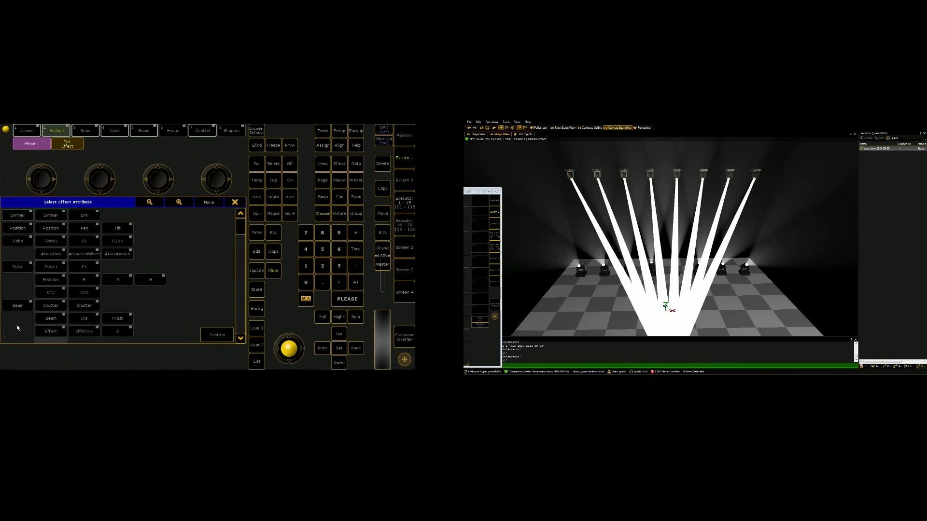
left_click(27, 231)
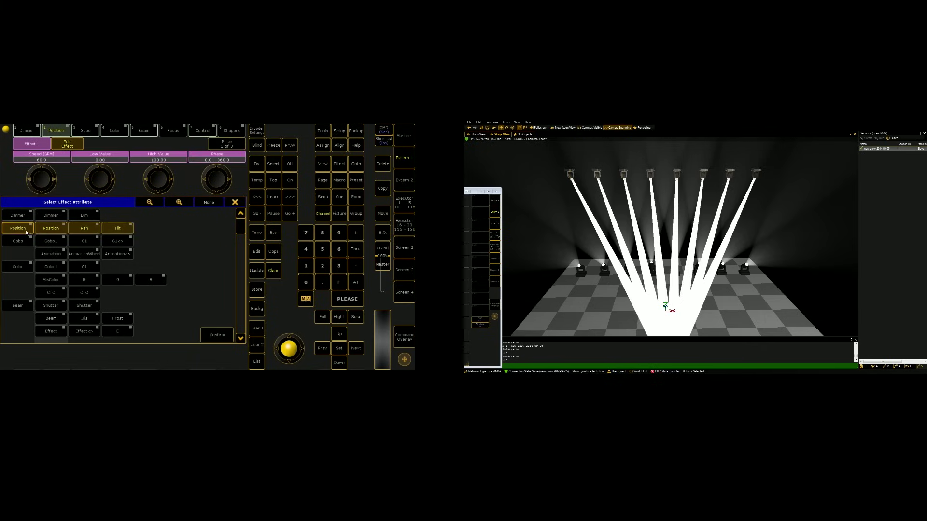
left_click(218, 335)
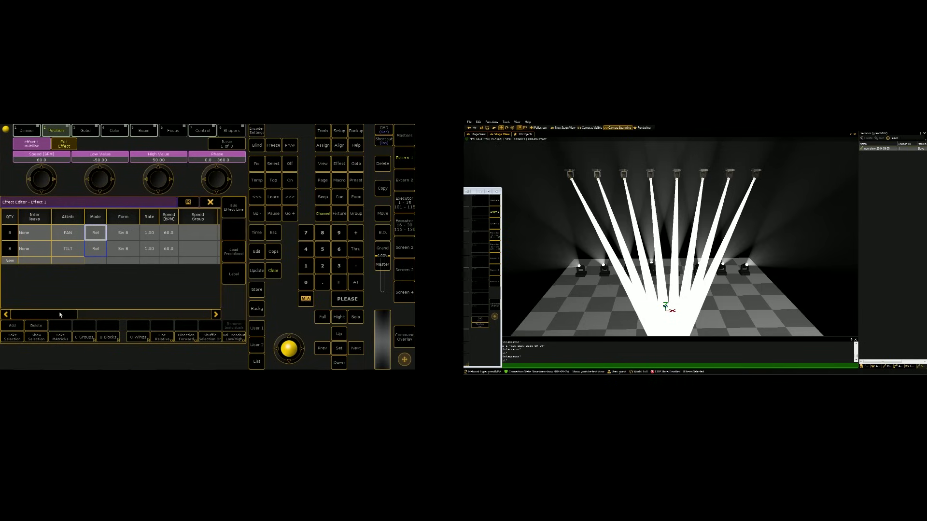
left_click_drag(60, 315, 3, 312)
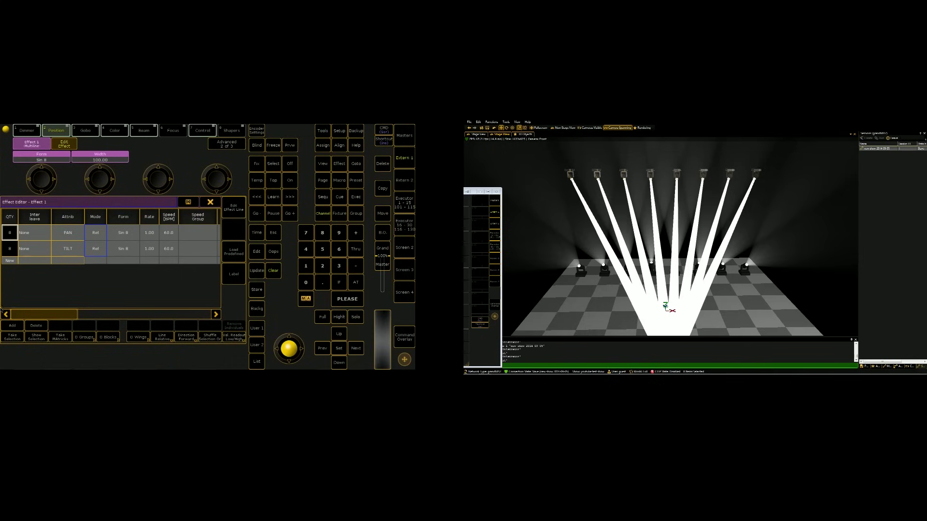
- Change the PAN line's waveform to Stomp 1
left_click(124, 250)
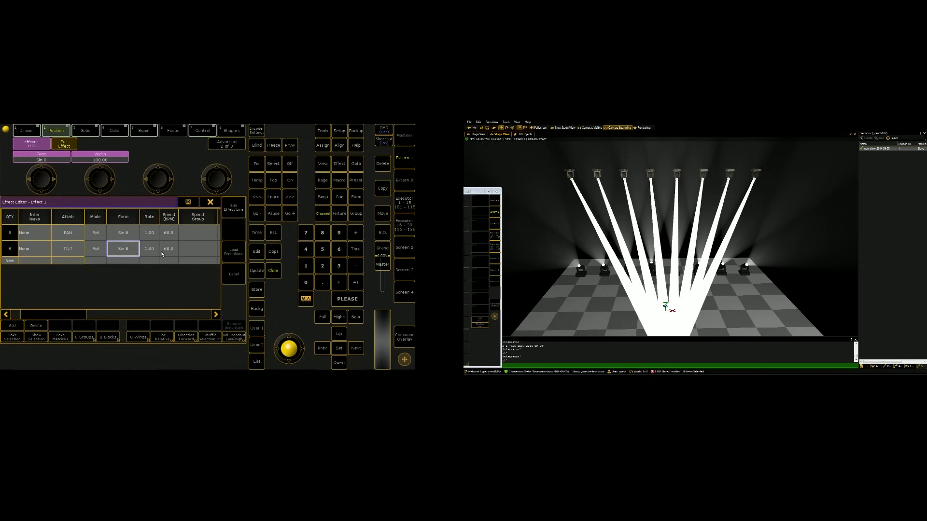
left_click(129, 236)
left_click(129, 237)
left_click(50, 238)
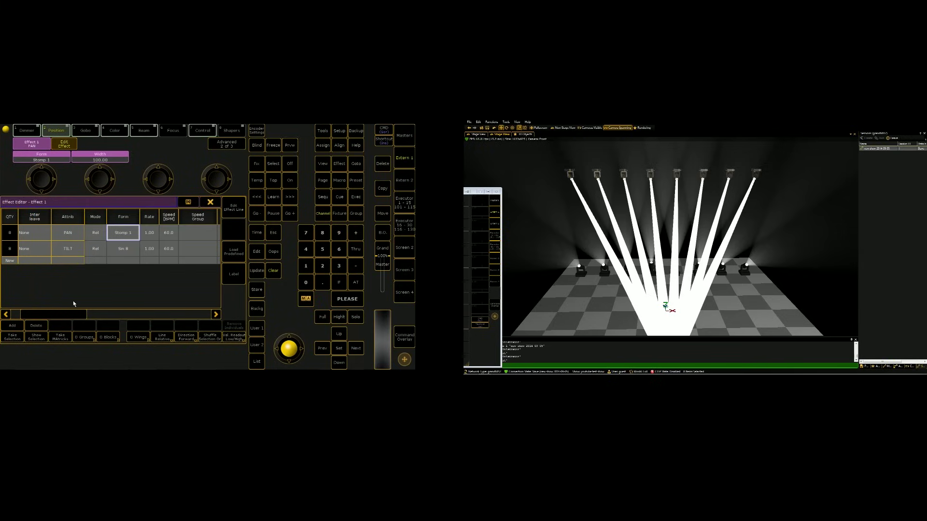
left_click_drag(64, 315, 113, 314)
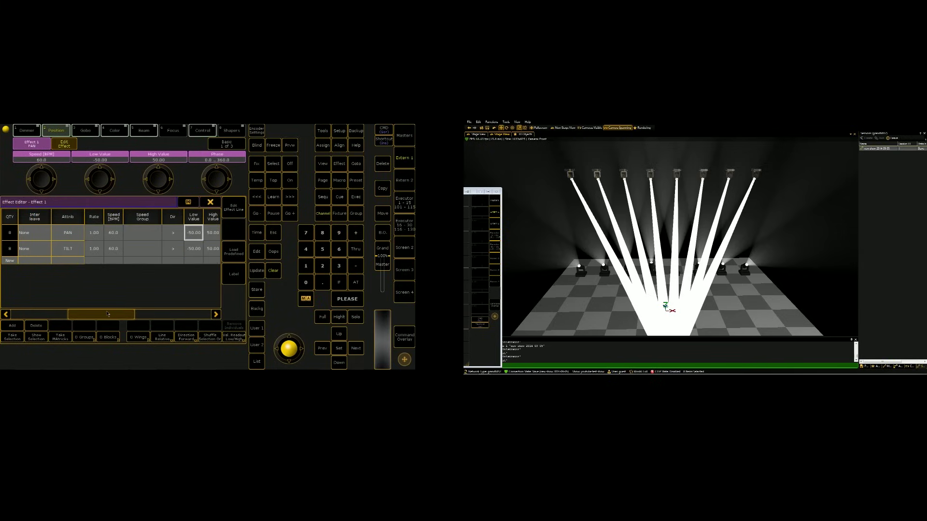
- Set the speed of both PAN and TILT lines to 20 BPM
left_click(115, 233)
left_click(117, 248)
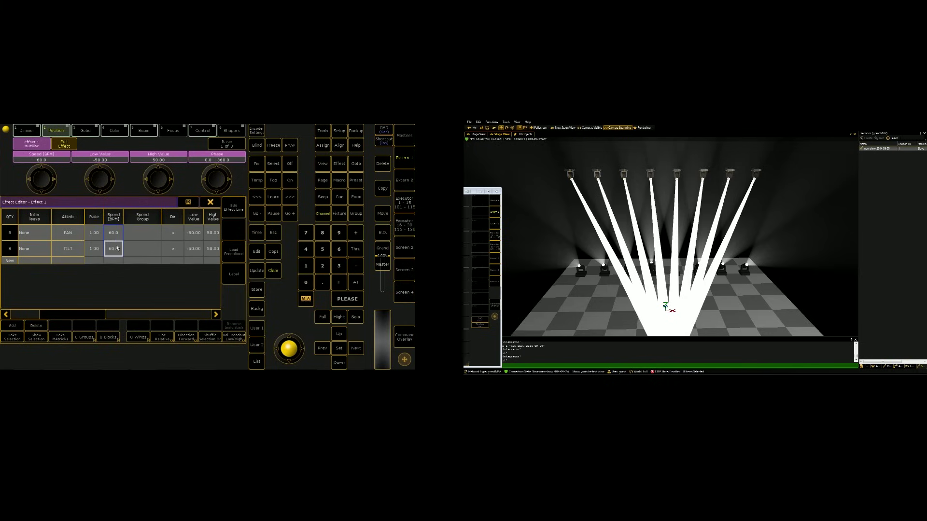
left_click(117, 248)
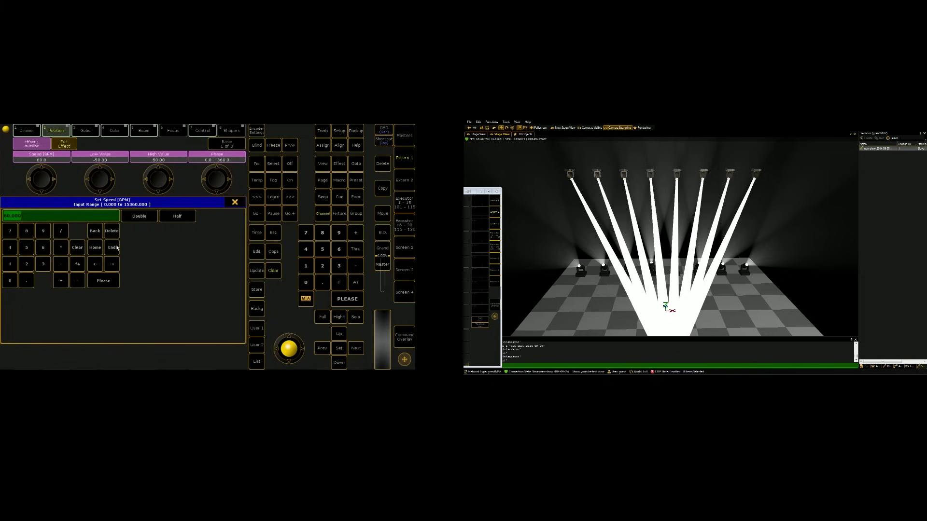
type("30")
key("BackSpace")
key("BackSpace")
type("20")
key("Return")
left_click_drag(95, 314, 150, 320)
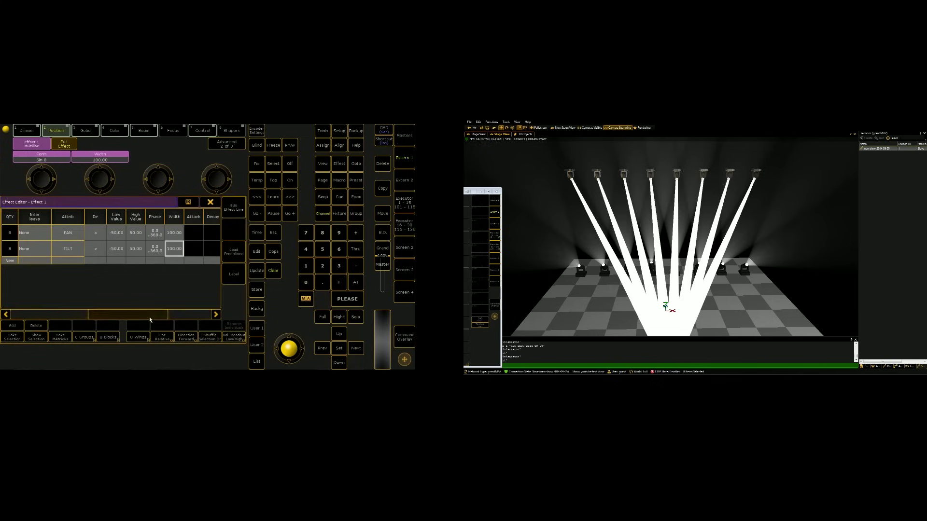
- Give the TILT line a Low Value of -30 and High Value of 30
left_click(116, 251)
left_click(116, 252)
type("-30")
key("Return")
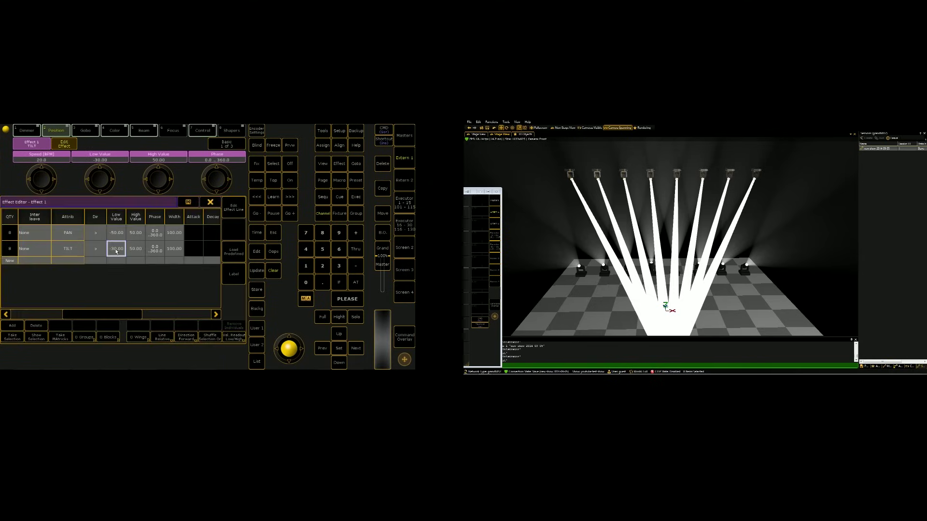
left_click(130, 254)
left_click(129, 254)
type("30")
key("Return")
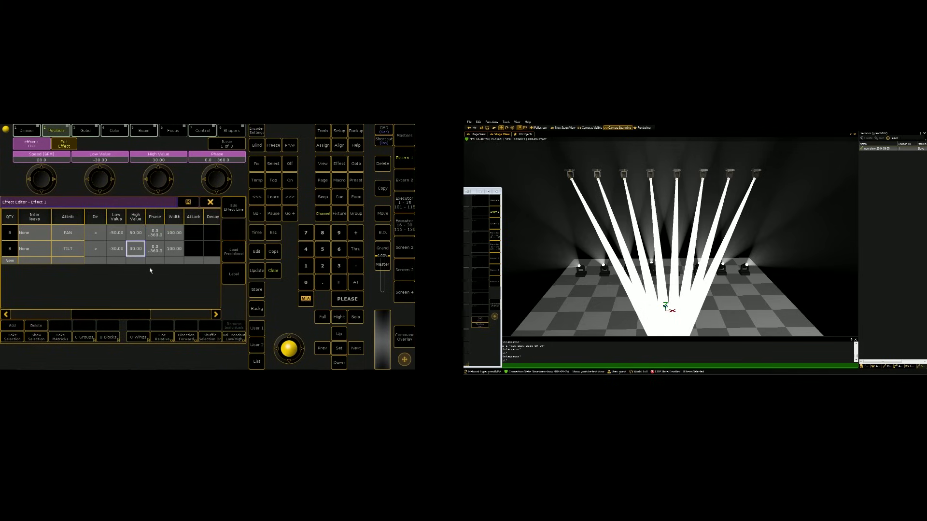
left_click_drag(134, 315, 211, 315)
- Set the TILT line's Groups to 2
left_click(171, 250)
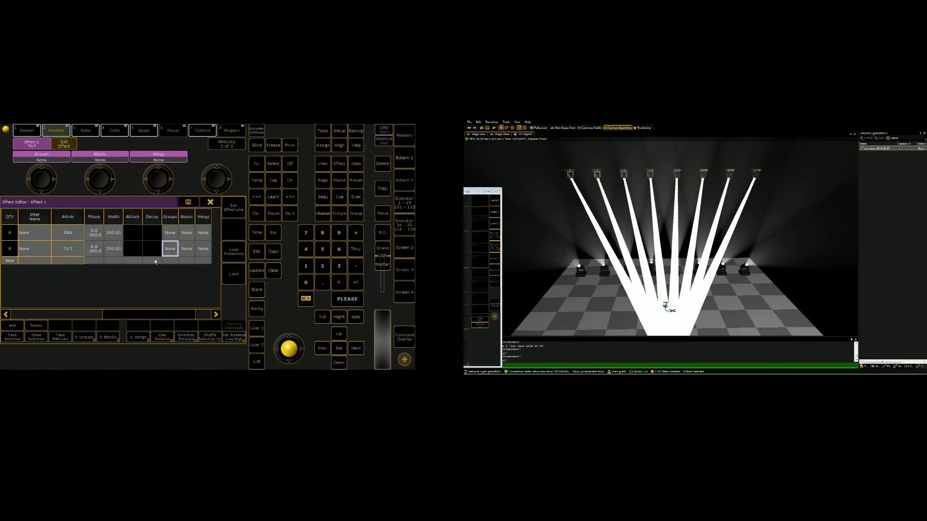
left_click(171, 250)
left_click(27, 264)
left_click(103, 281)
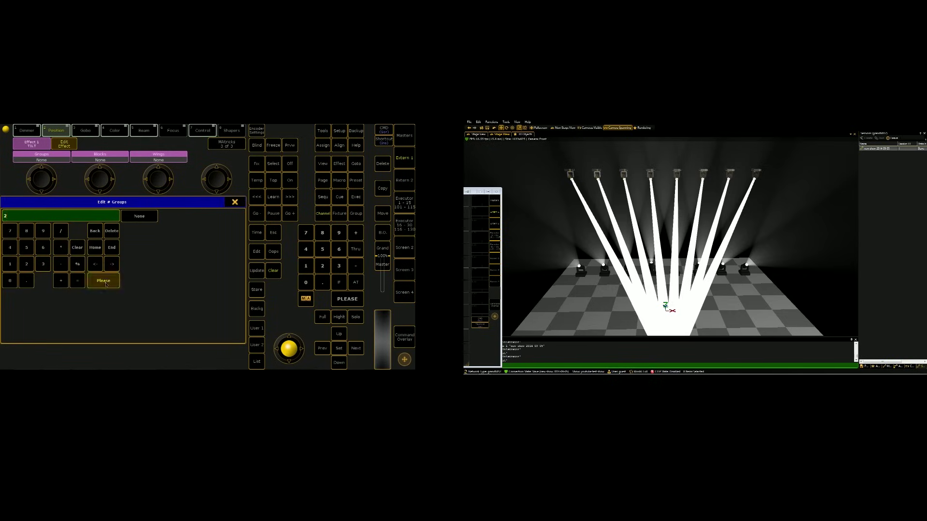
left_click_drag(176, 314, 143, 320)
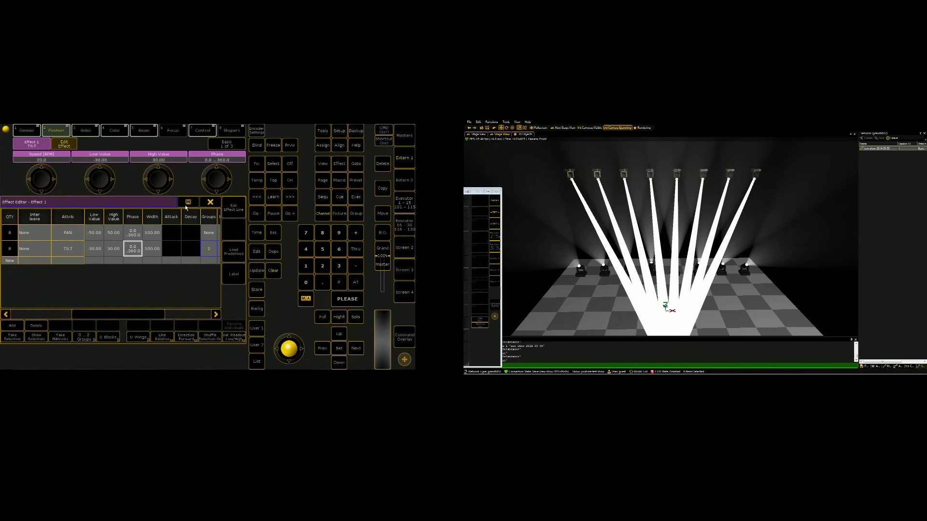
- Close the Effect Editor and run Effect 1 from the effect pool on the fixtures
left_click(211, 202)
left_click(211, 208)
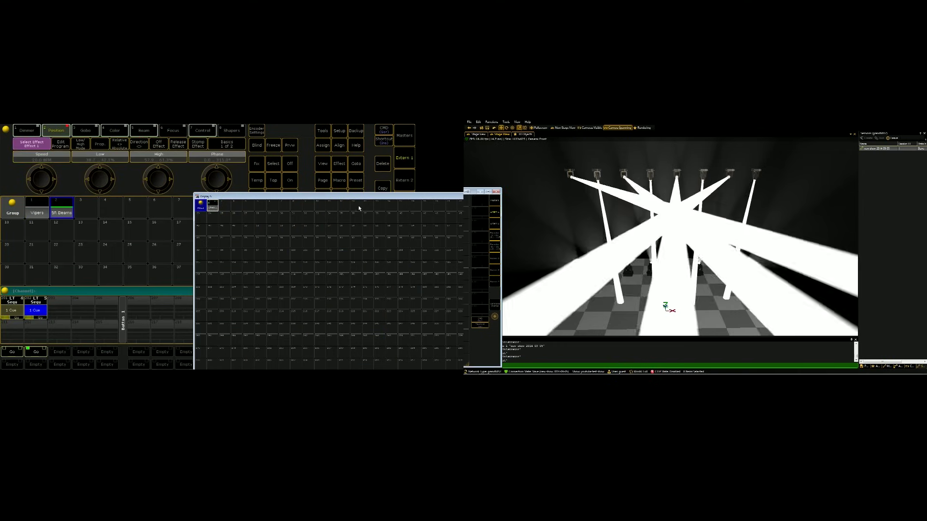
left_click_drag(358, 198, 278, 177)
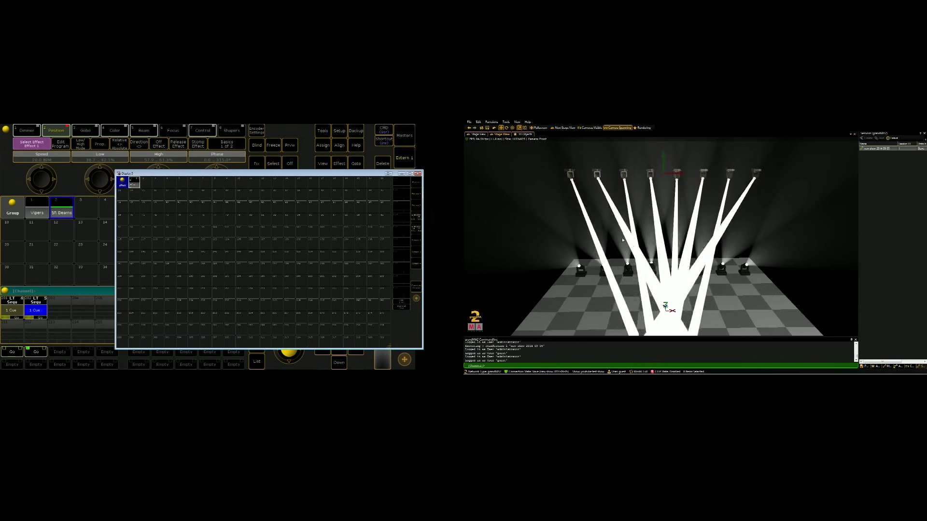
- Reopen Effect 1's editor and set the TILT line's Wings to 2
left_click(122, 182)
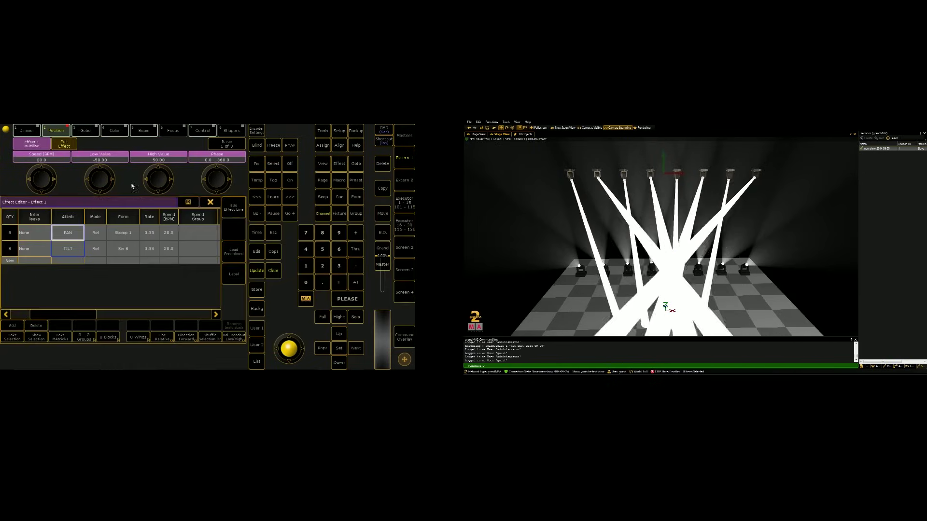
left_click(216, 314)
left_click(204, 237)
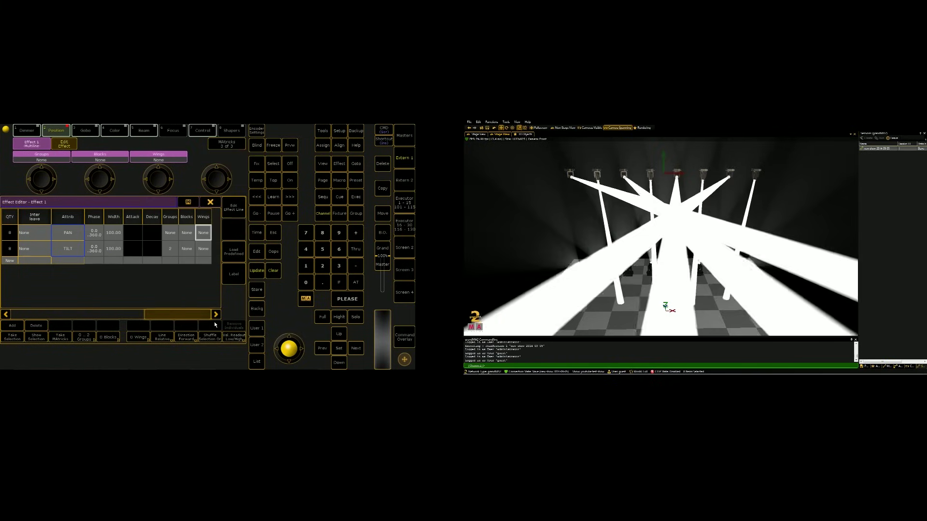
left_click(203, 237)
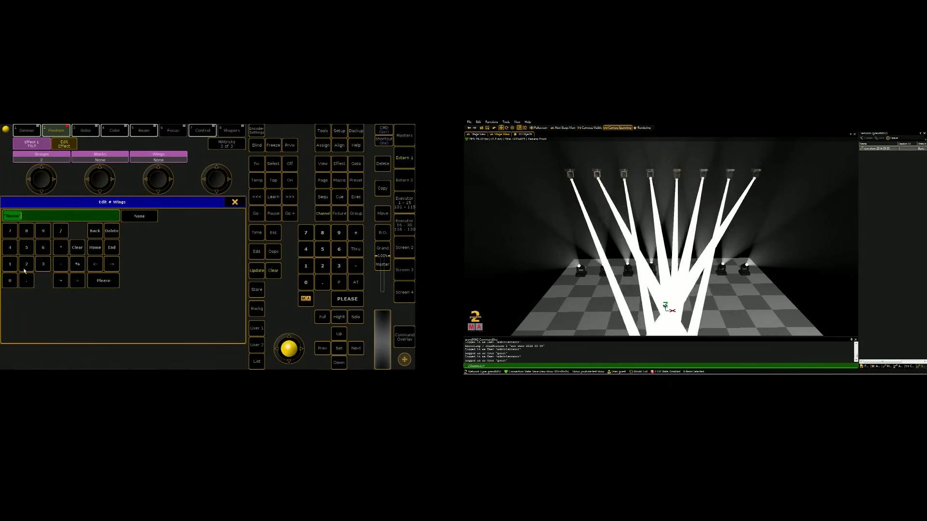
left_click(27, 264)
left_click(94, 283)
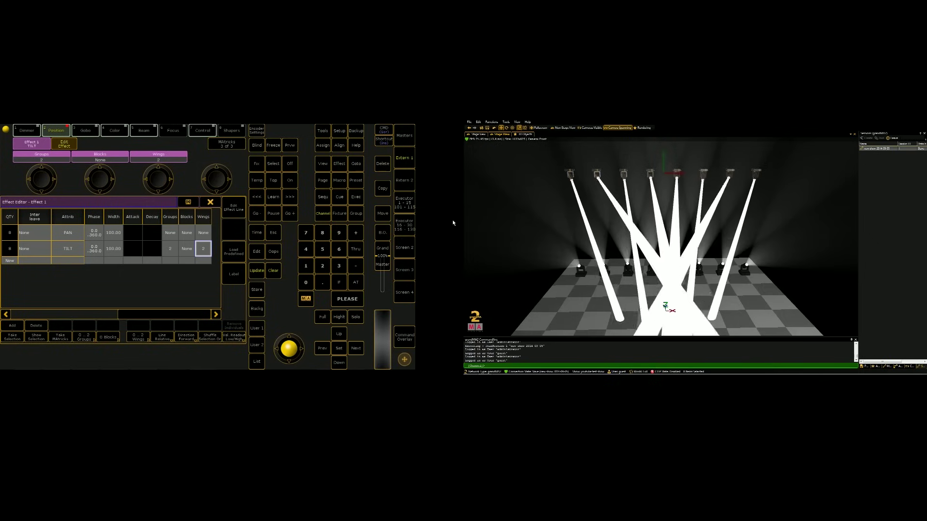
- Close the effect windows, store the pan/tilt effect on an empty executor, and clear the programmer
left_click(210, 202)
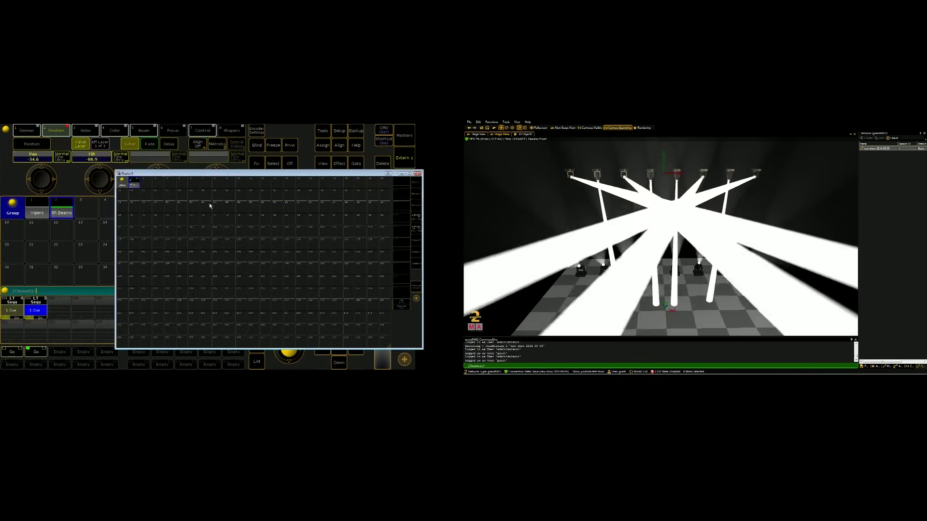
left_click(418, 173)
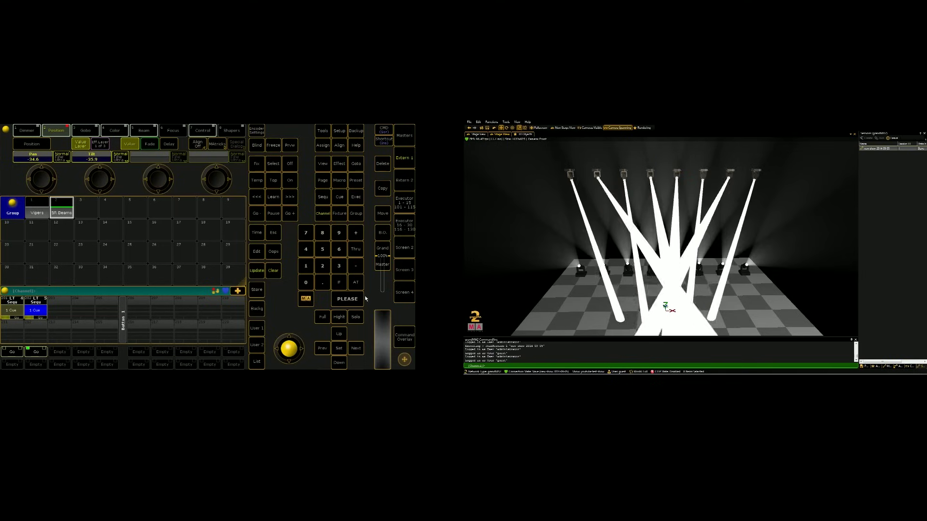
left_click(257, 290)
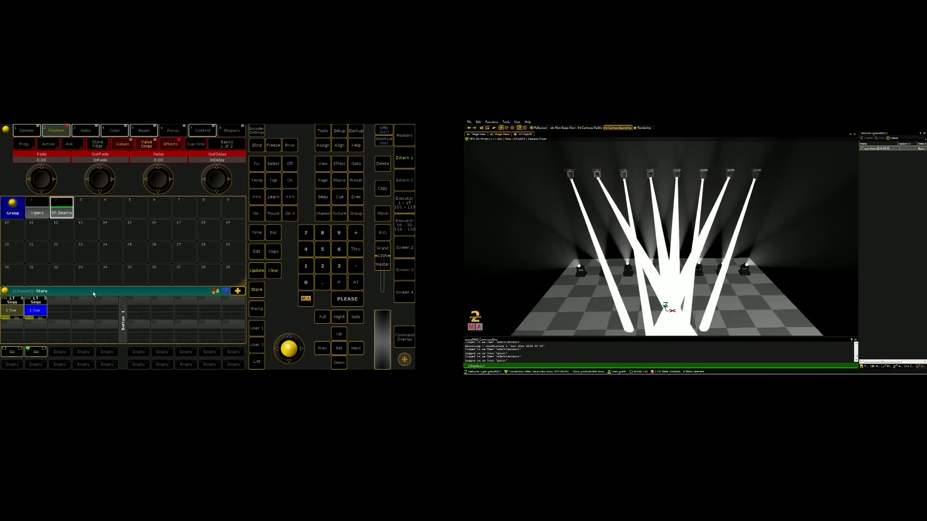
left_click(137, 308)
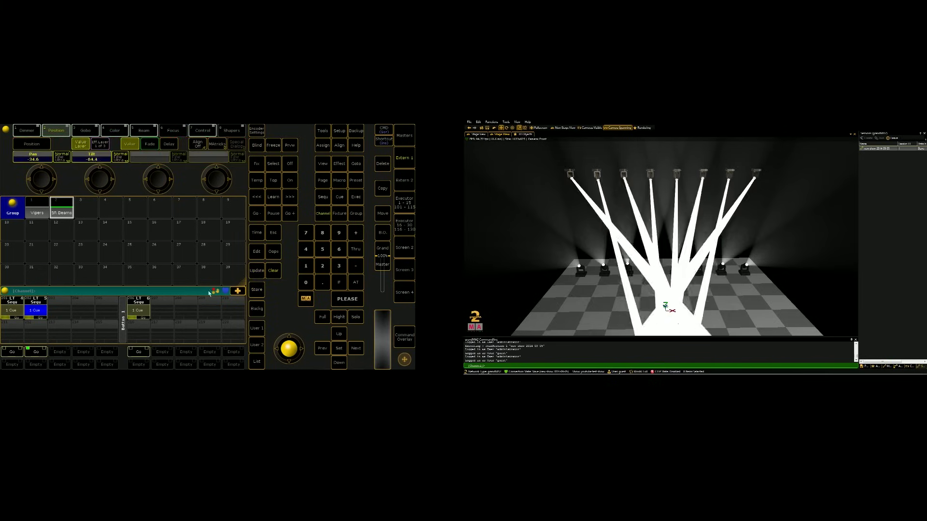
left_click(274, 273)
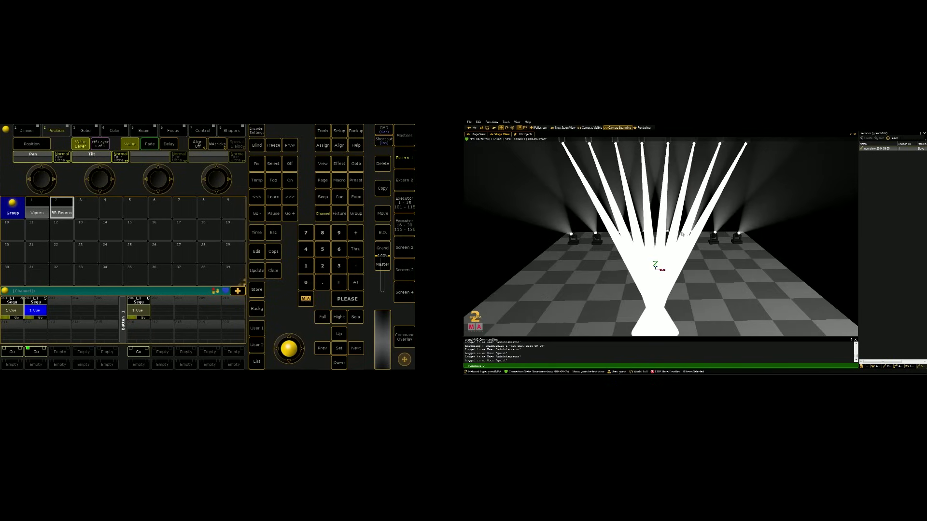
- Run the new effect playback while switching between the two position executors
left_click(43, 355)
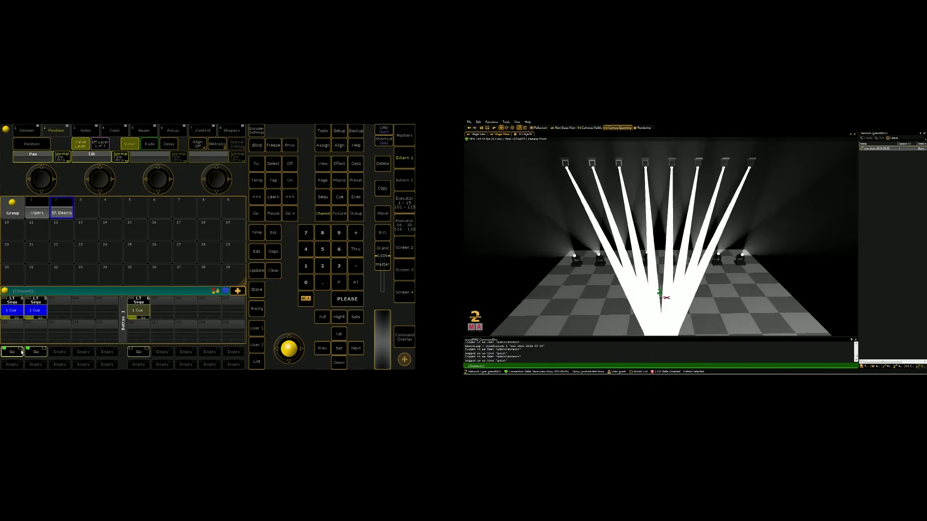
left_click(37, 353)
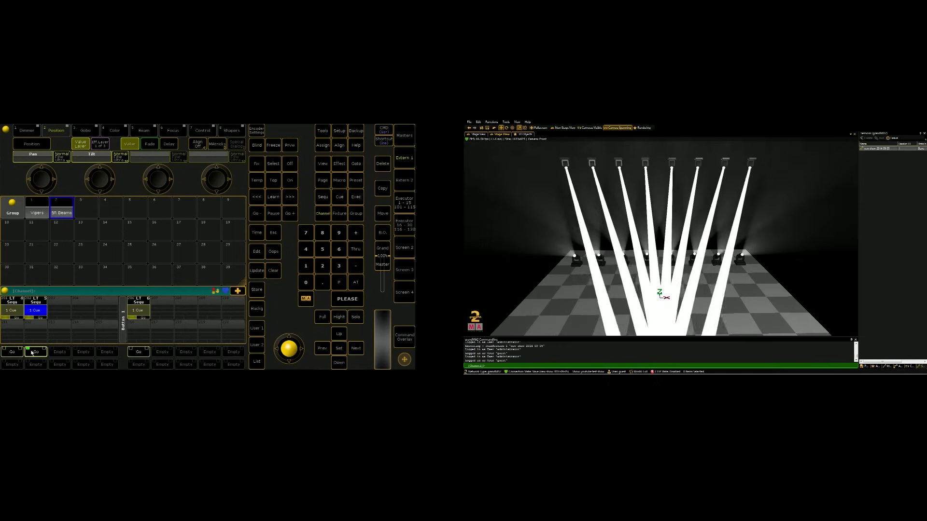
left_click(139, 352)
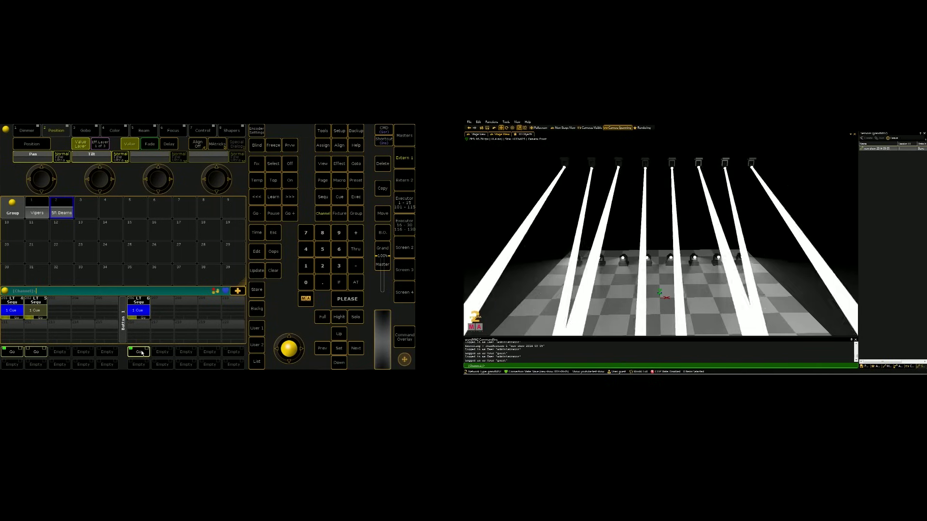
left_click(37, 354)
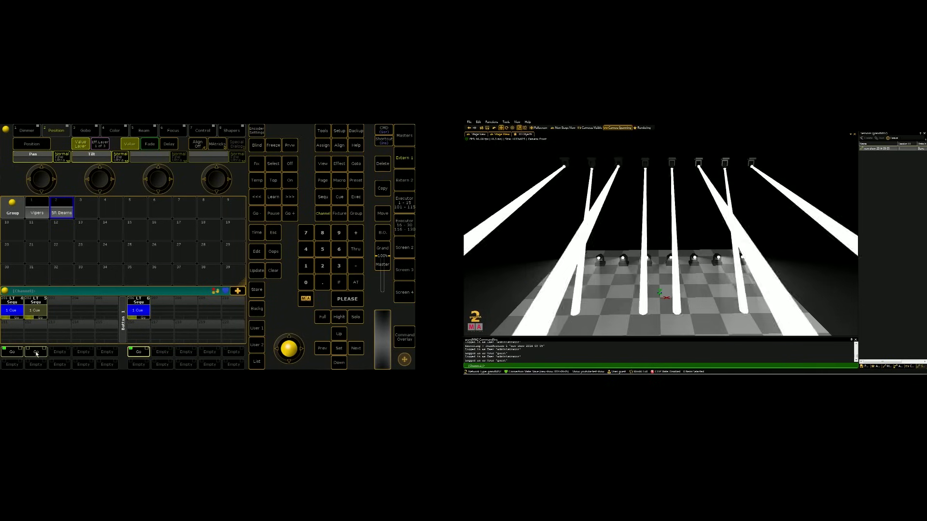
left_click(37, 354)
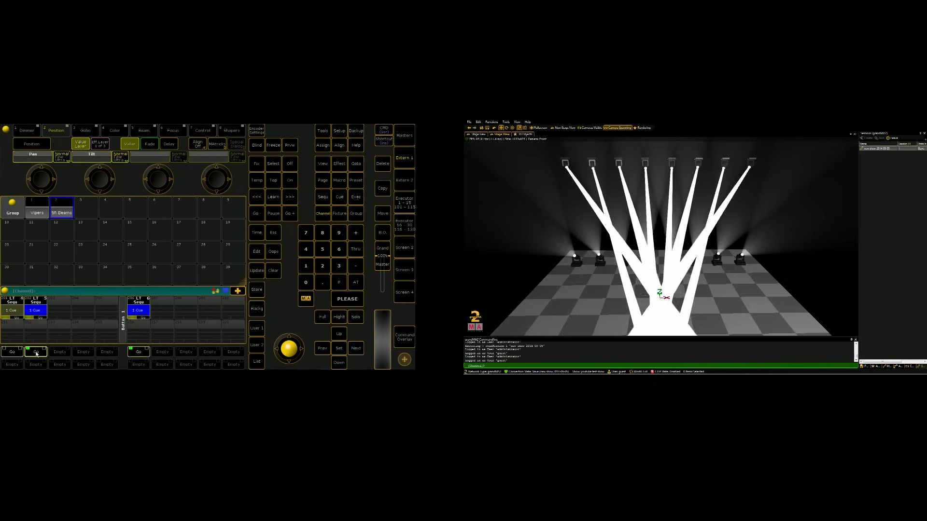
left_click(19, 353)
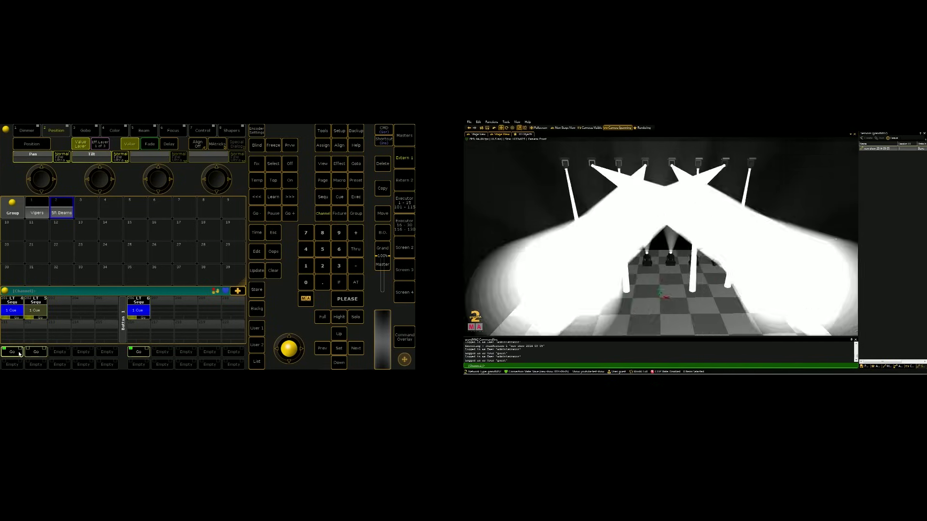
left_click(36, 352)
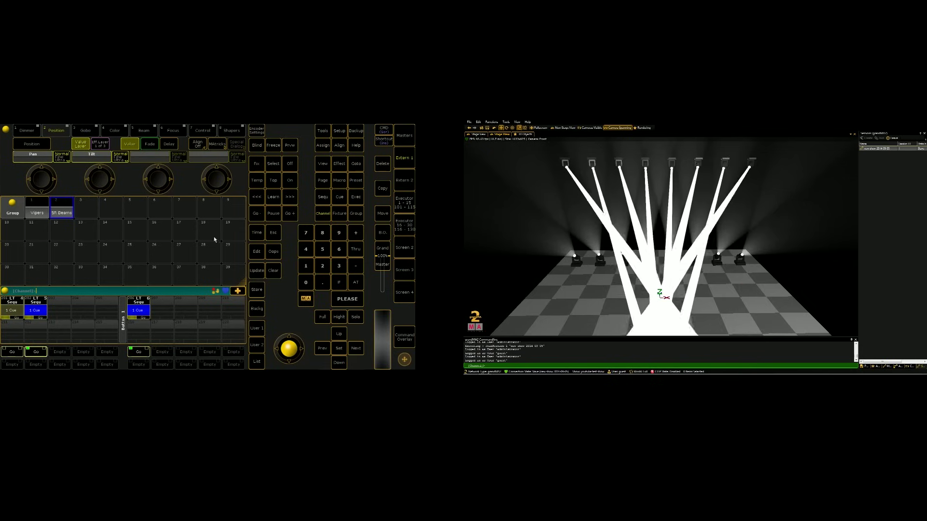
- Select the Vipers group and set their colour to magenta in the Color Picker
left_click(35, 216)
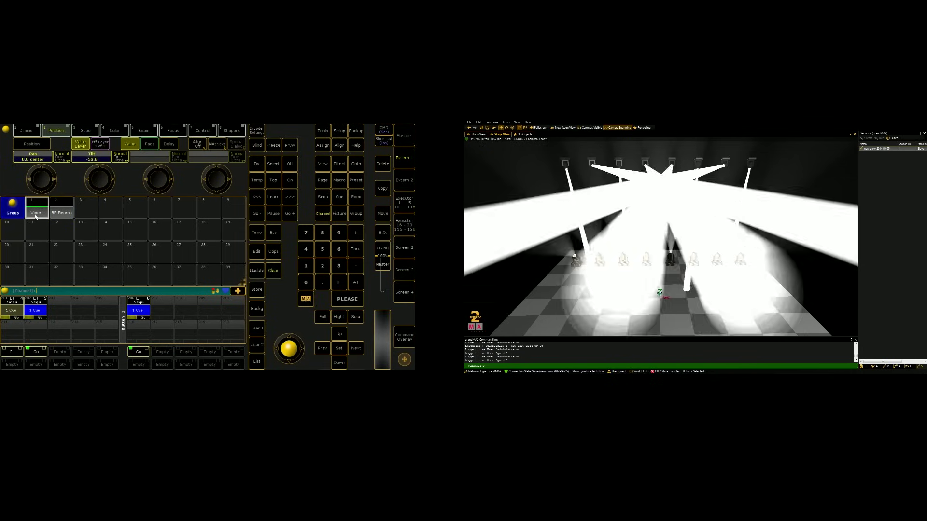
left_click(115, 131)
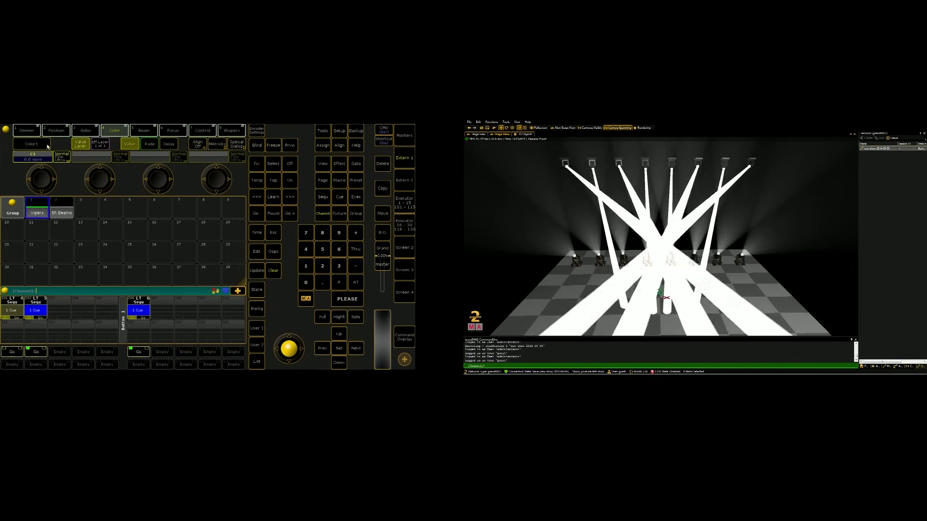
left_click(236, 143)
left_click(107, 208)
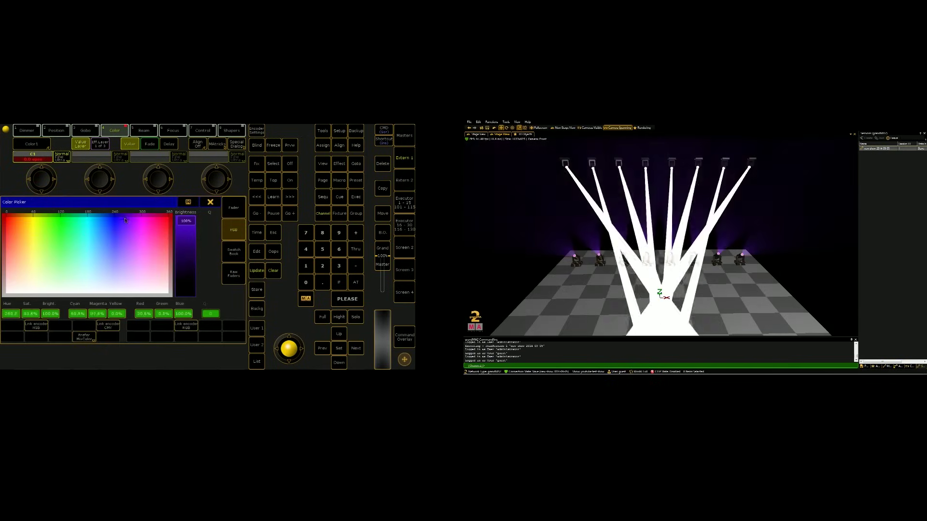
mouse_move(107, 207)
left_mouse_down()
mouse_move(151, 207)
mouse_move(141, 203)
left_mouse_up()
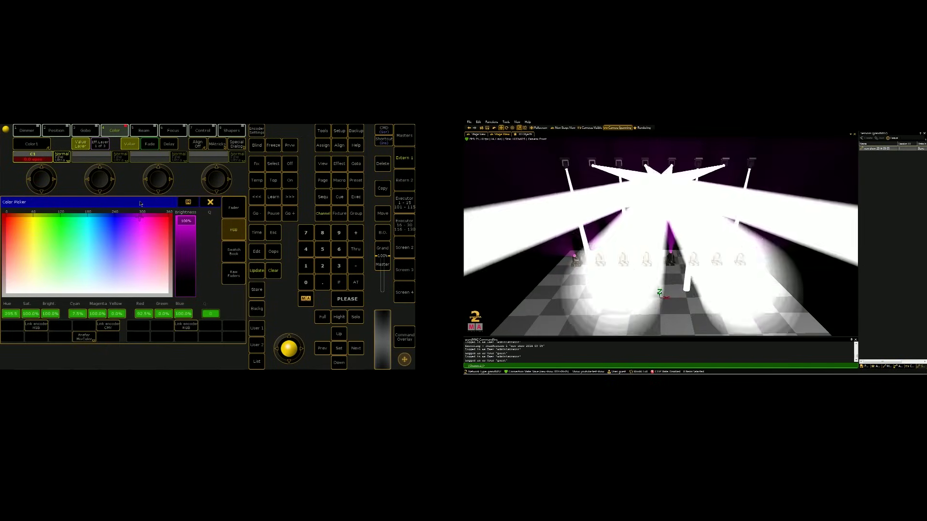
left_click(210, 202)
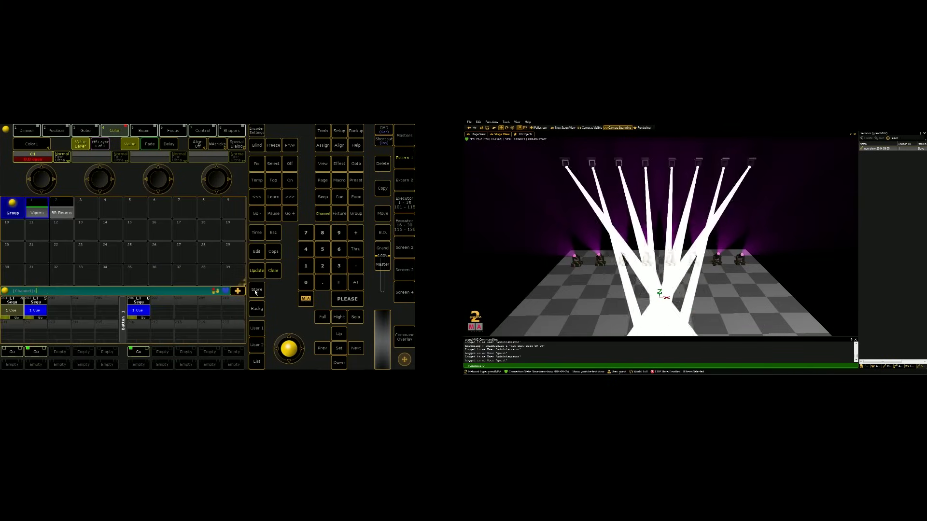
- Store the magenta look on the next executor and clear the programmer
left_click(257, 290)
left_click(198, 301)
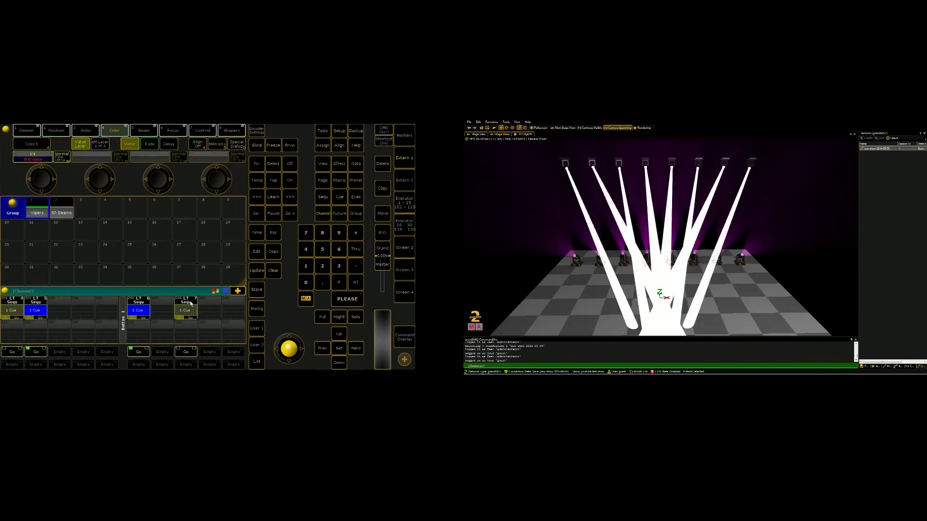
left_click(274, 271)
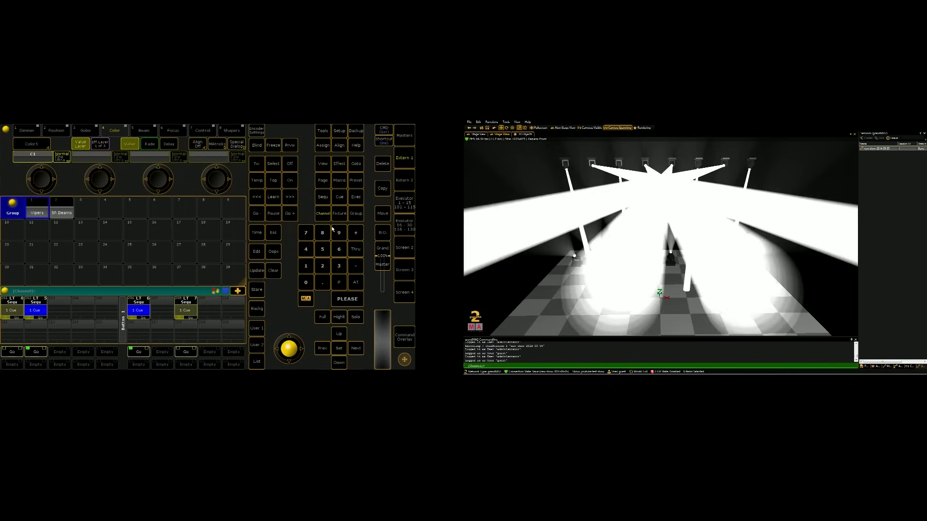
- Assign the Temp function to the magenta executor's button
left_click(323, 145)
left_click(257, 180)
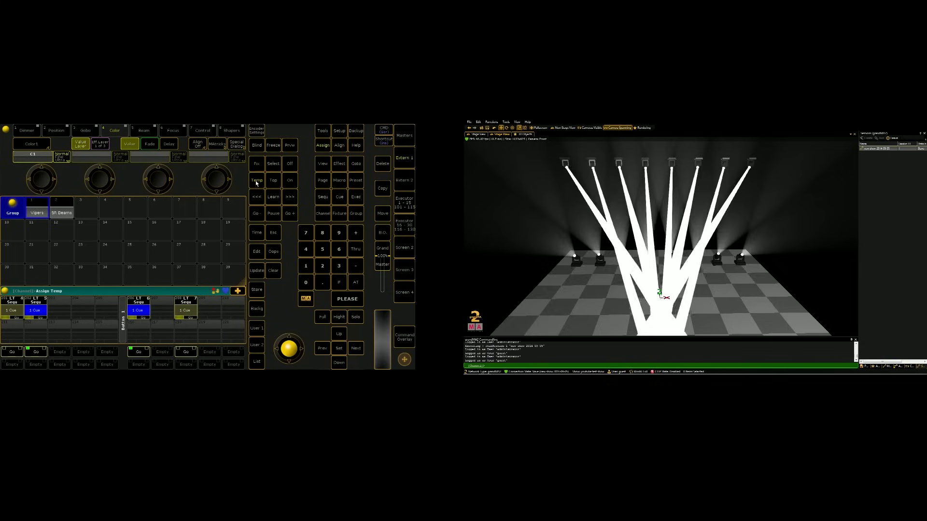
left_click(184, 352)
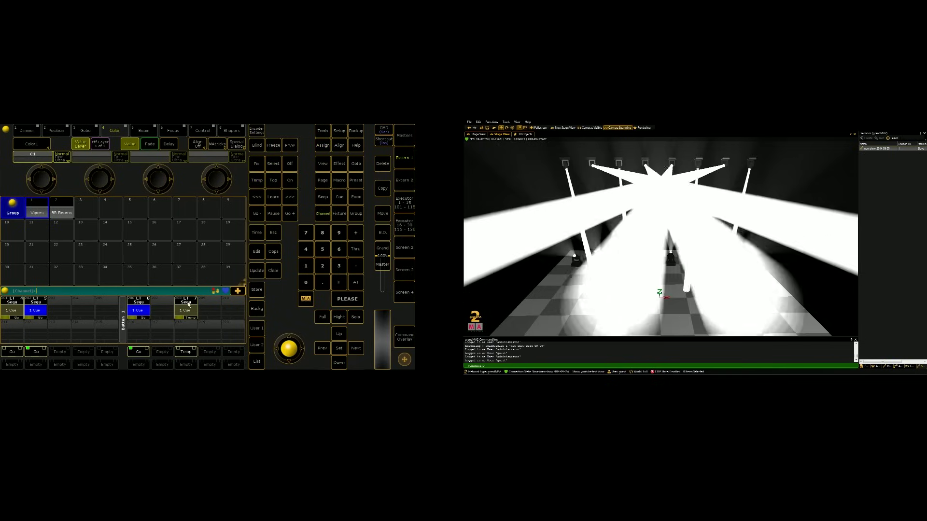
- Press the magenta Temp button repeatedly to test the magenta flash
left_click(184, 353)
left_click(184, 352)
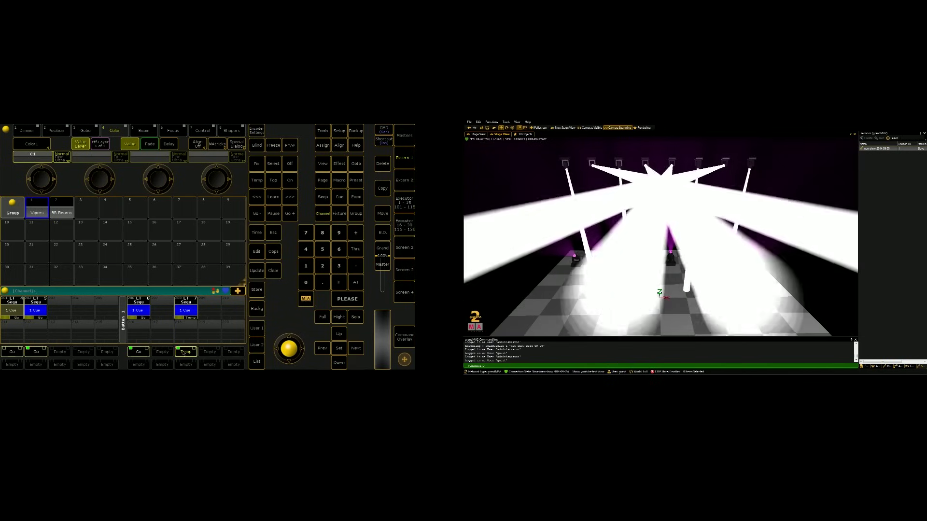
left_click(184, 353)
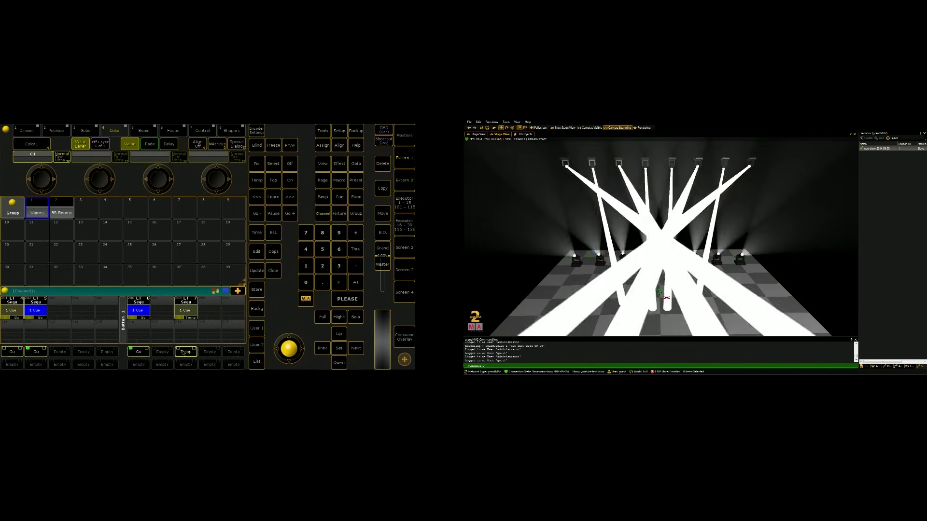
left_click(184, 353)
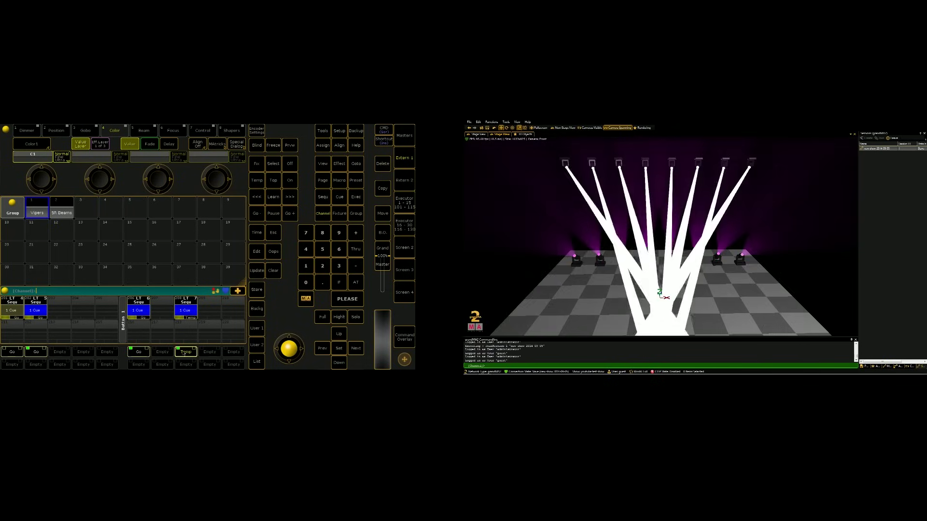
left_click(184, 353)
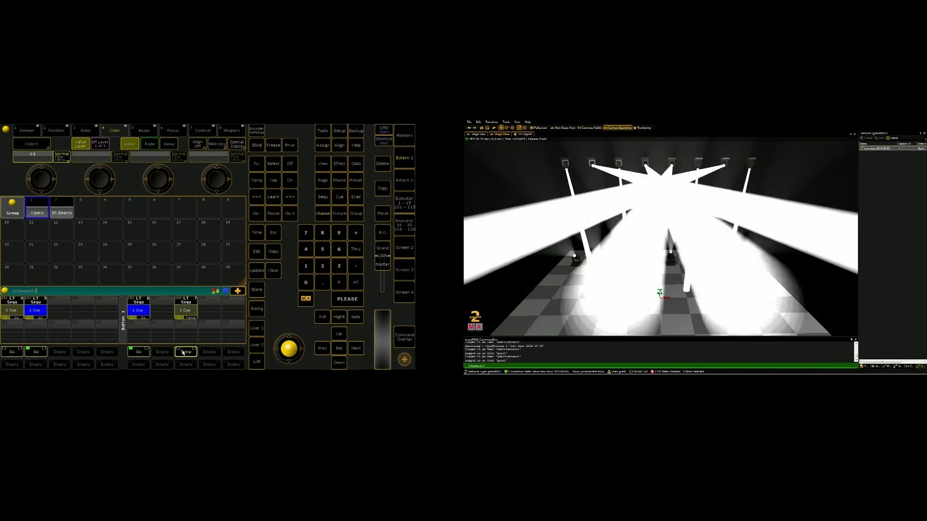
- Select the Vipers and SR Beams groups and set their shutter to Strobe
left_click(37, 210)
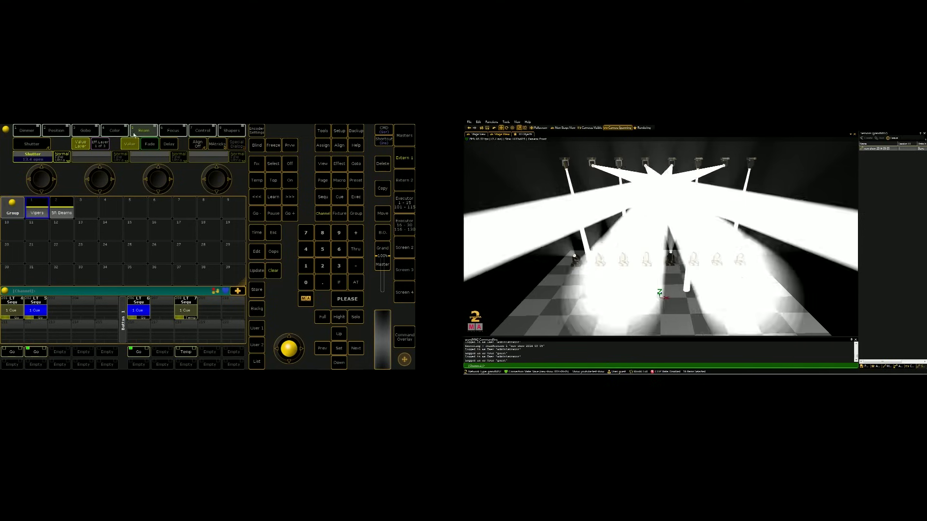
left_click(29, 159)
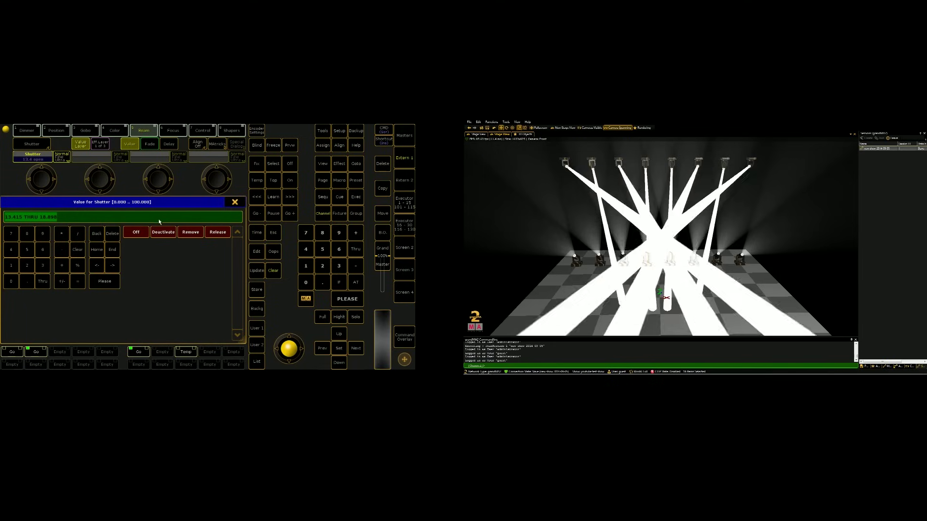
left_click(236, 203)
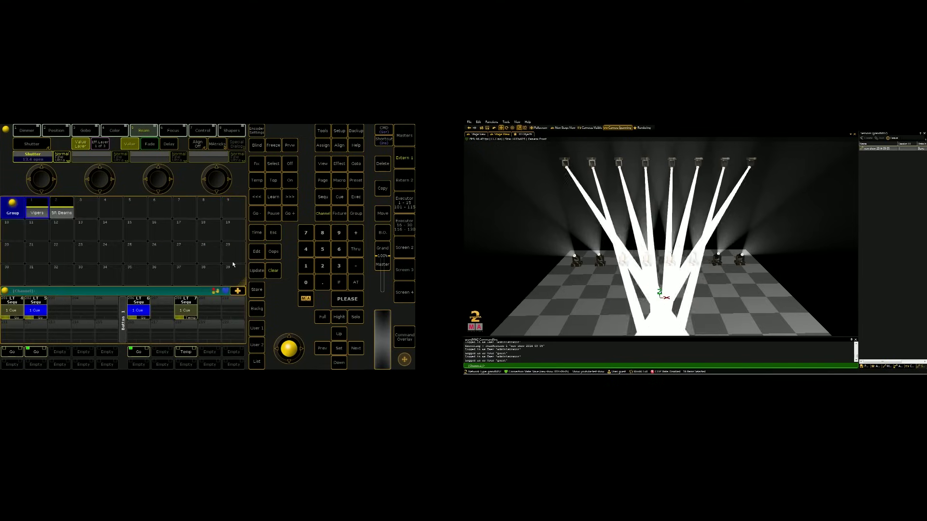
key("BackSpace")
left_click(42, 213)
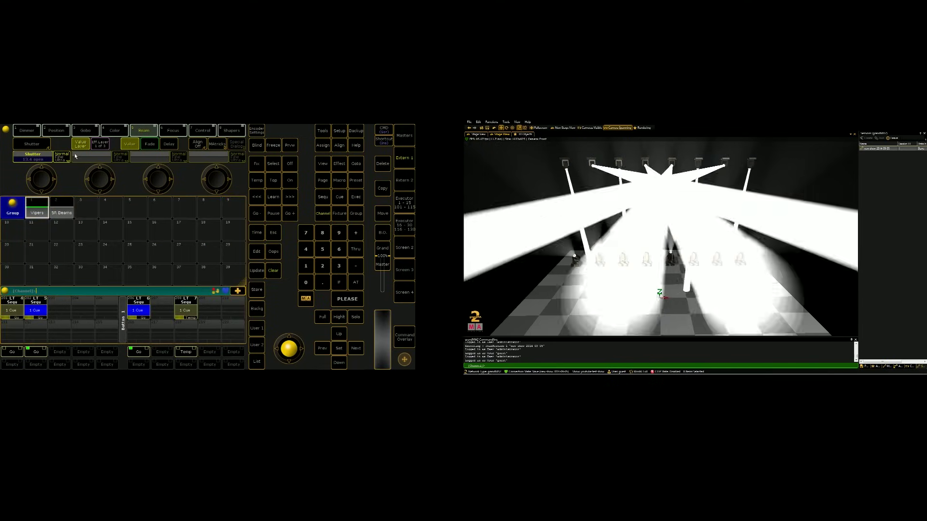
left_click(32, 156)
left_click(138, 277)
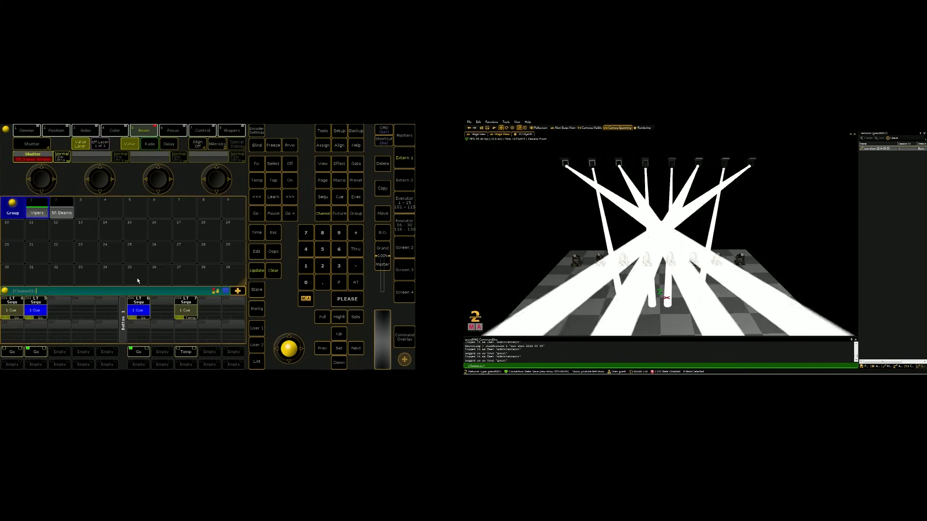
left_click(63, 213)
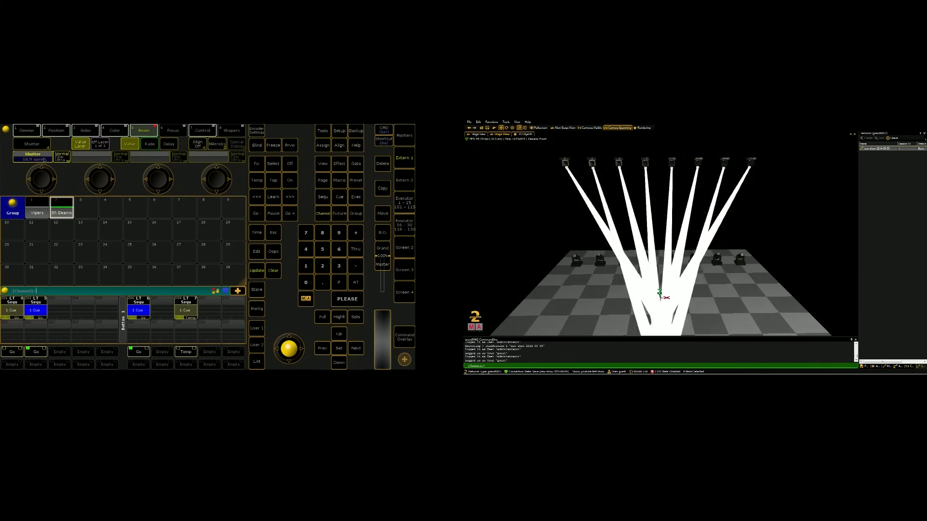
left_click(33, 155)
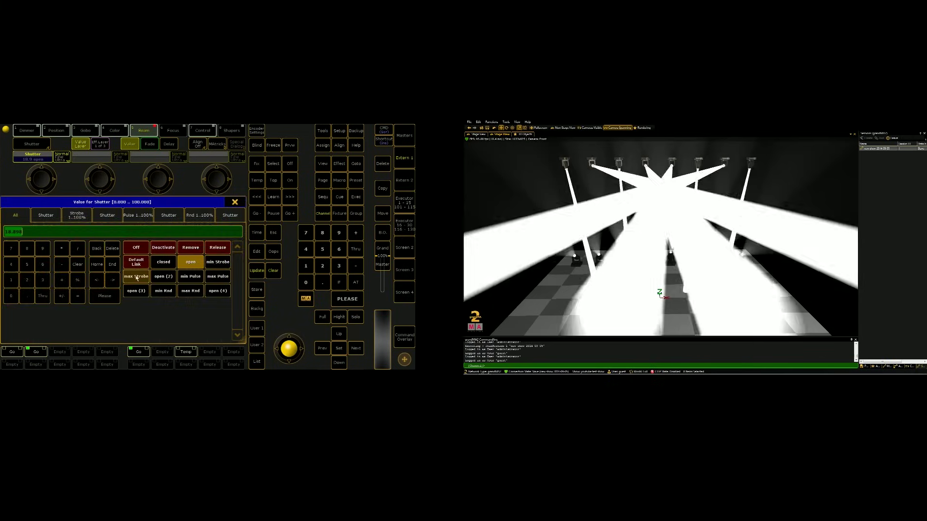
left_click(215, 264)
- Store the strobe look on the next executor and clear the programmer
left_click(257, 290)
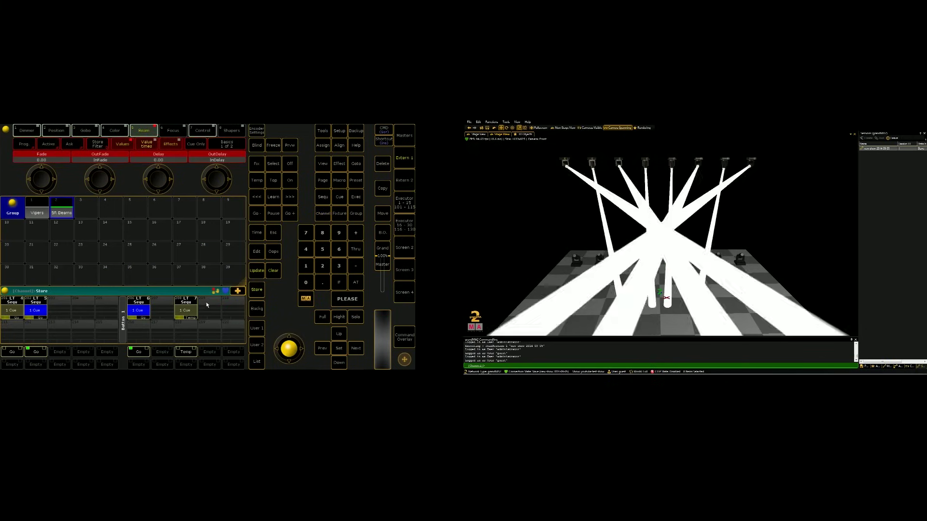
left_click(209, 309)
left_click(273, 270)
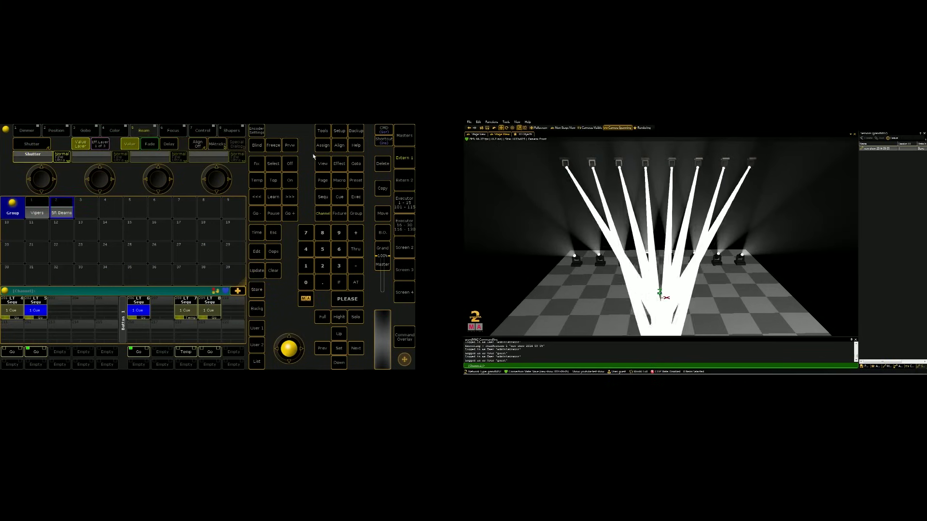
- Make the strobe executor's button a Temp button and test the strobe flash
left_click(322, 146)
left_click(261, 184)
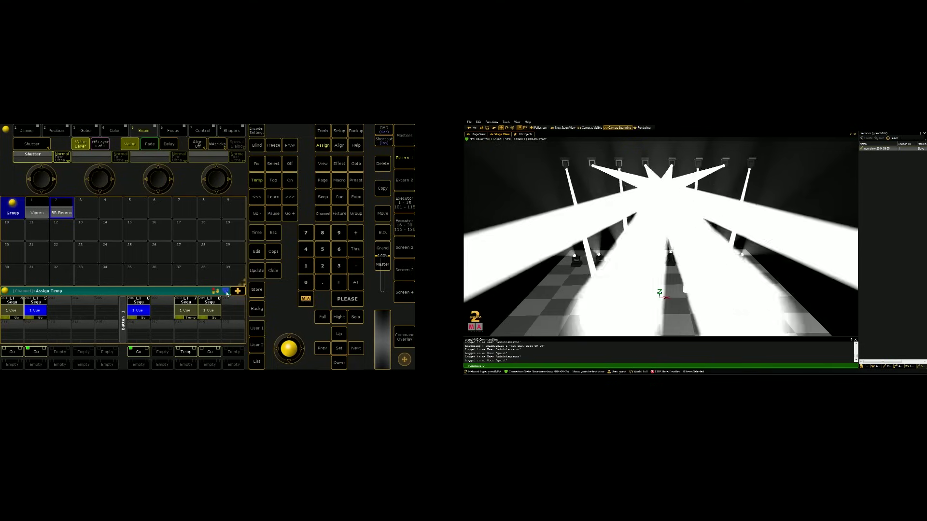
left_click(209, 352)
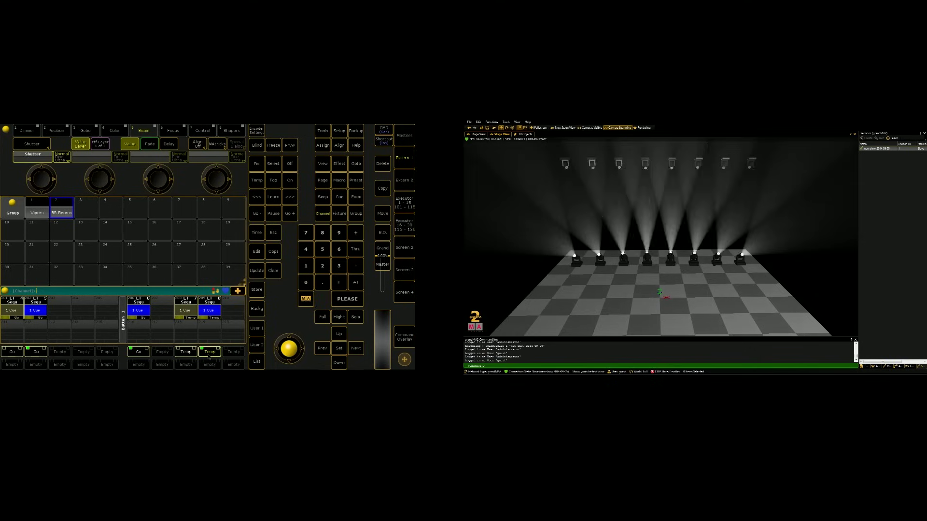
left_click(209, 352)
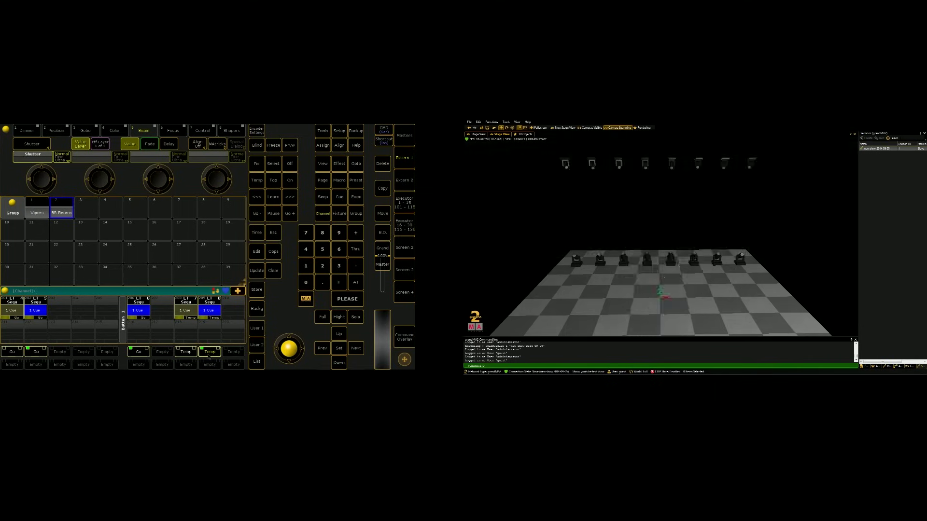
left_click(209, 352)
left_click(209, 355)
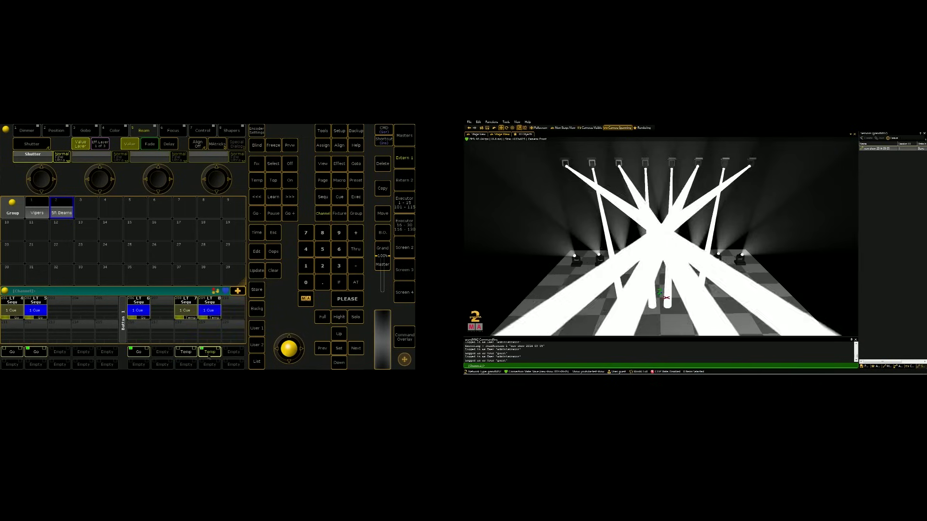
left_click(209, 356)
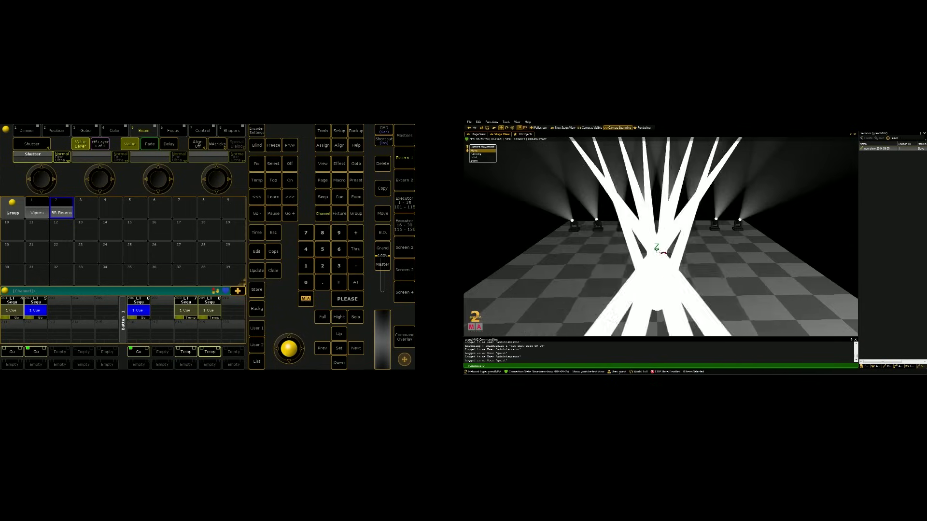